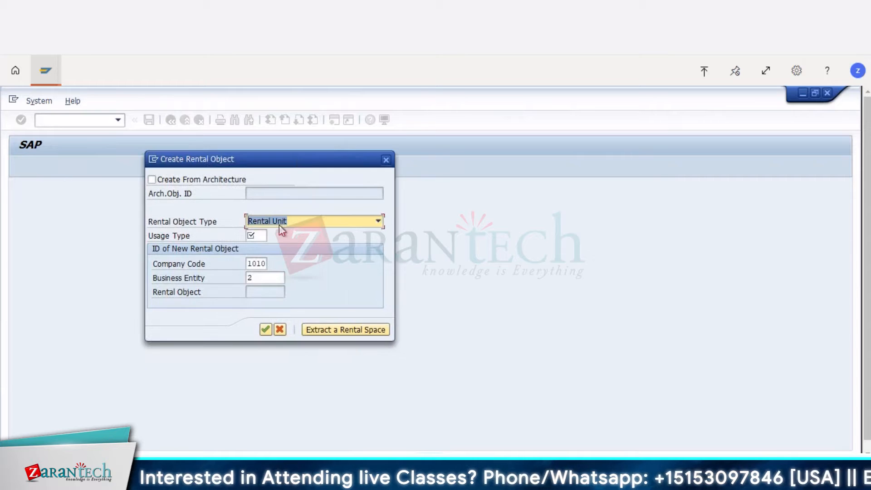
Step: Create a rental object of type Rental Unit with usage type 13 (Cold storage) for company code 1010, business entity 2
{"action": "left_click", "coordinate": [259, 236]}
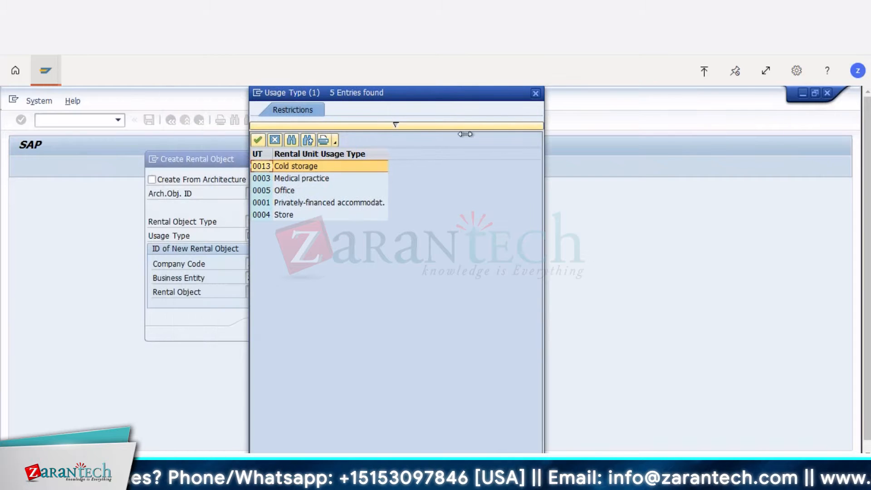
{"action": "left_click_drag", "start_coordinate": [449, 103], "coordinate": [559, 102]}
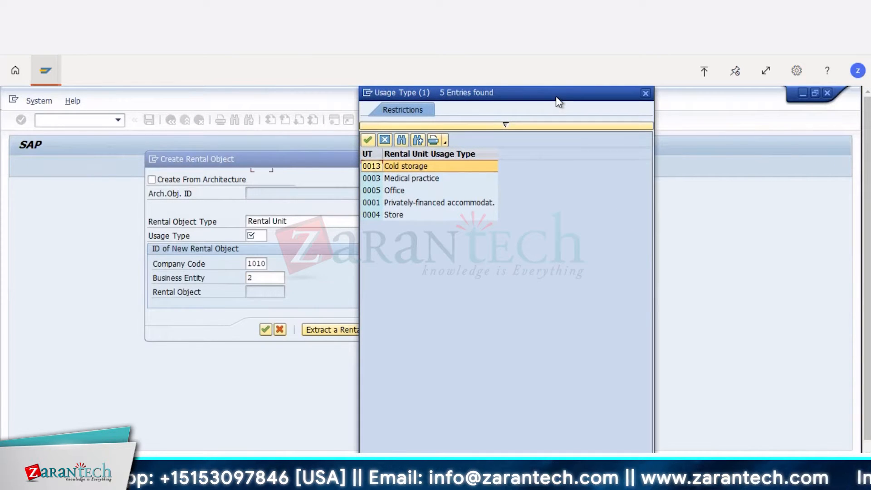
{"action": "left_click", "coordinate": [645, 93]}
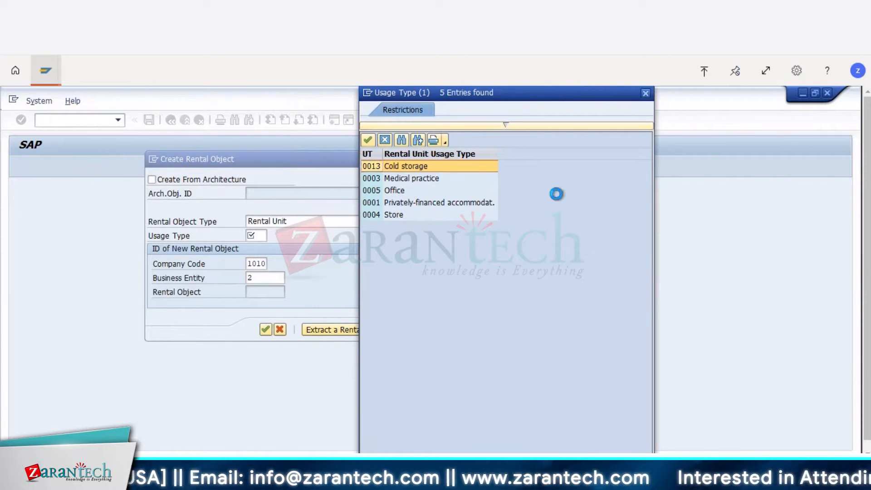
{"action": "left_click", "coordinate": [378, 221]}
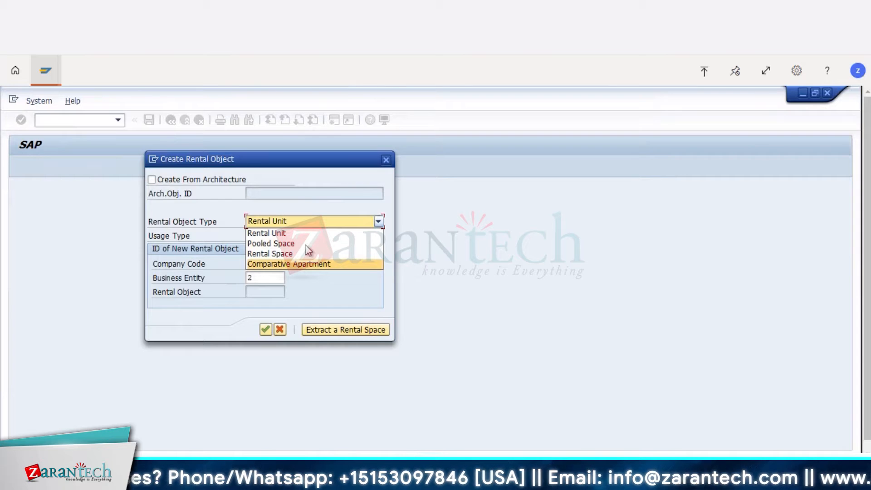
{"action": "left_click", "coordinate": [294, 233]}
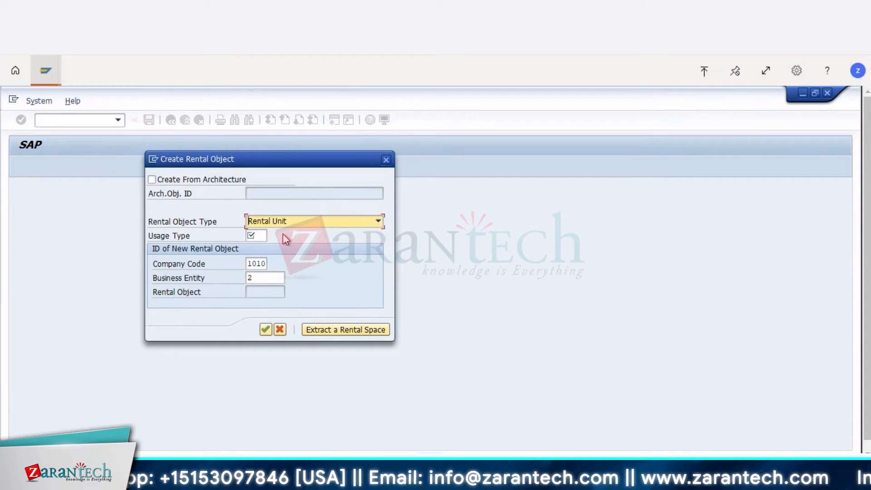
{"action": "key", "text": "Return"}
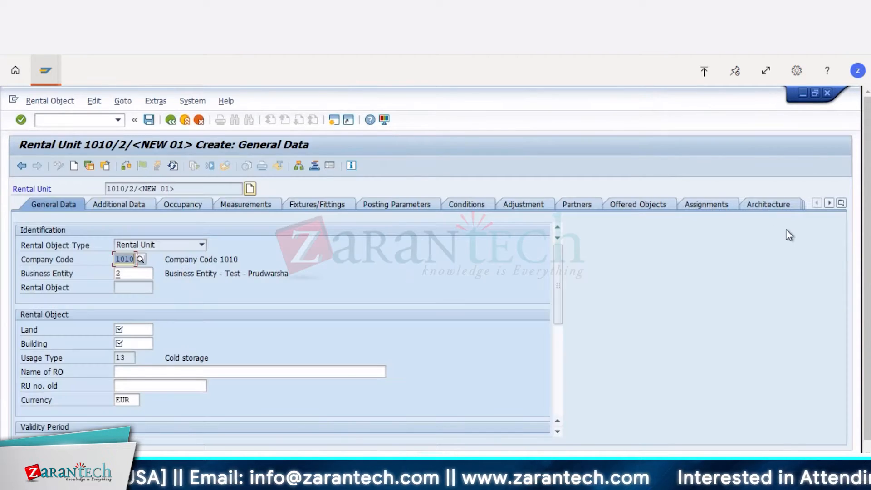
{"action": "scroll", "coordinate": [868, 207], "scroll_direction": "down", "scroll_amount": 1}
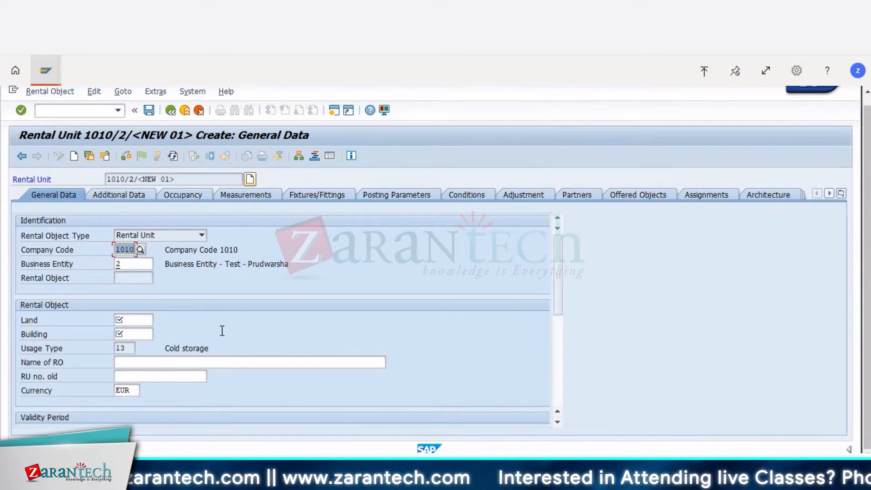
{"action": "left_click", "coordinate": [149, 319]}
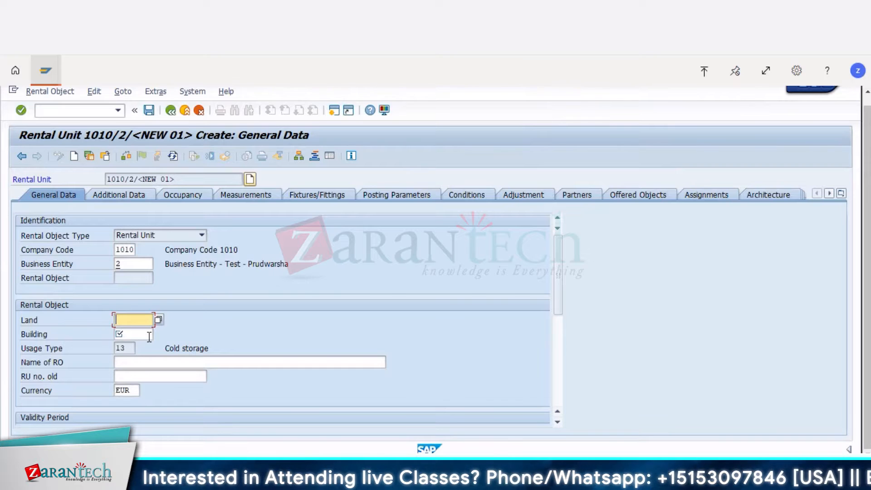
{"action": "left_click", "coordinate": [158, 320]}
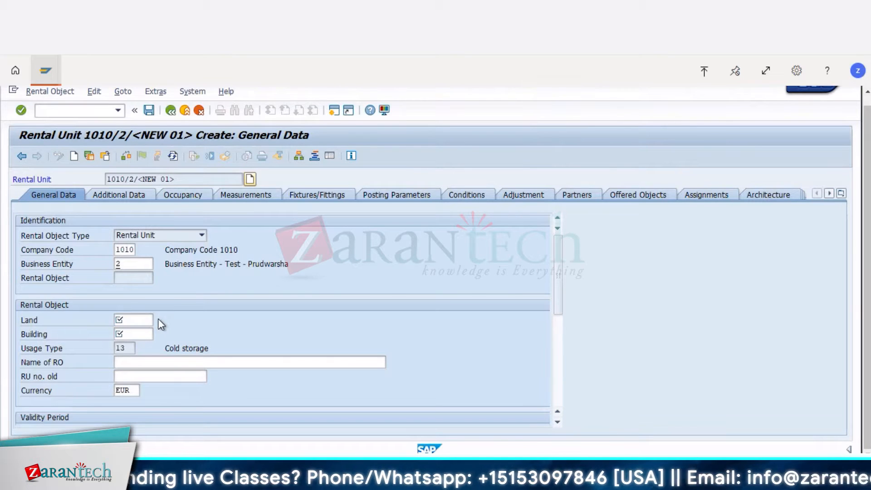
{"action": "left_click", "coordinate": [159, 319]}
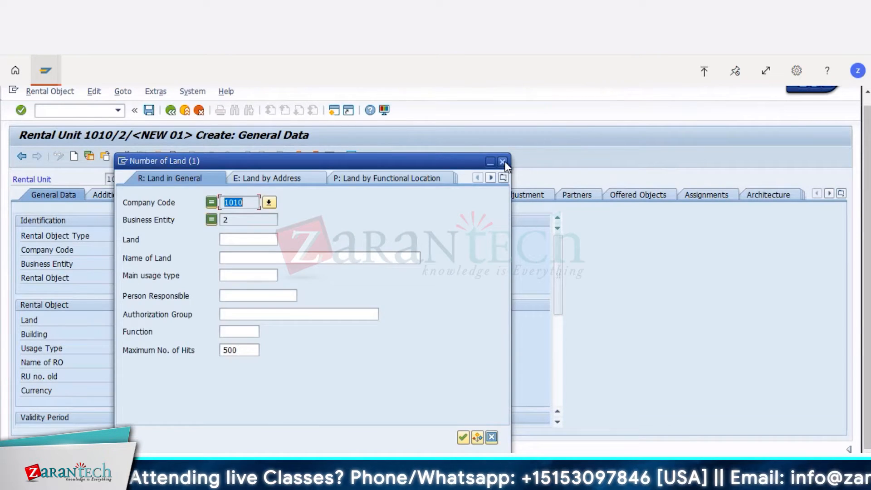
{"action": "left_click", "coordinate": [505, 161]}
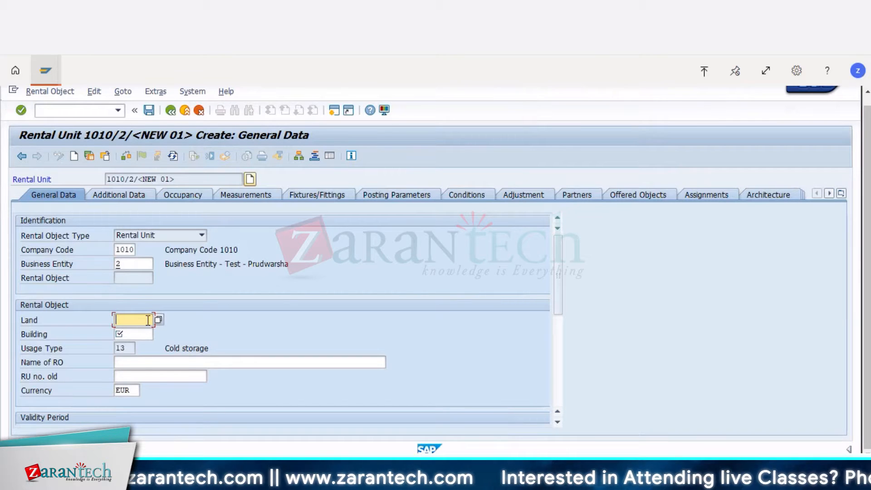
{"action": "left_click_drag", "start_coordinate": [557, 283], "coordinate": [556, 253]}
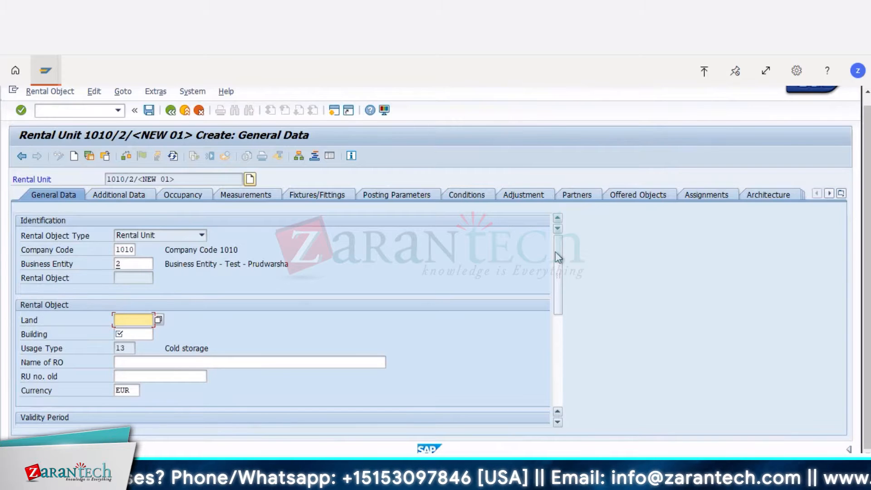
Step: Assign the rental unit to building 1 without a land, and fill in the Name of RO with the test rental unit's name
{"action": "left_click", "coordinate": [143, 334]}
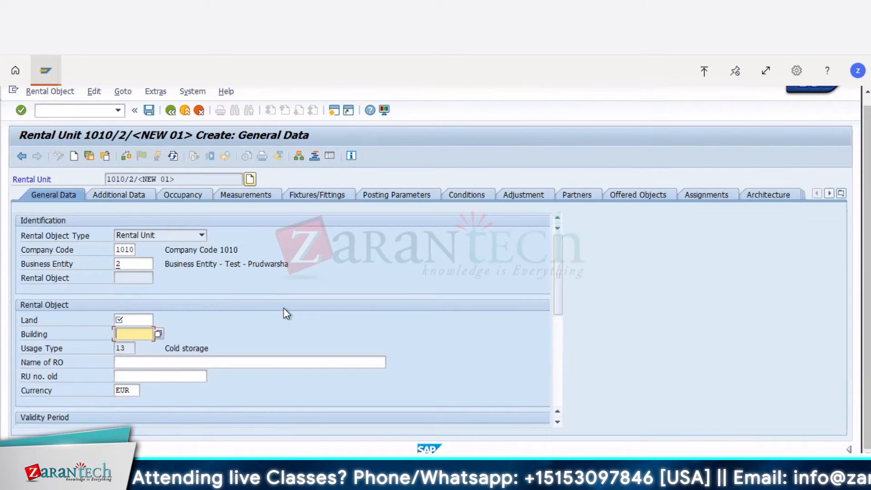
{"action": "type", "text": "1"}
{"action": "key", "text": "Return"}
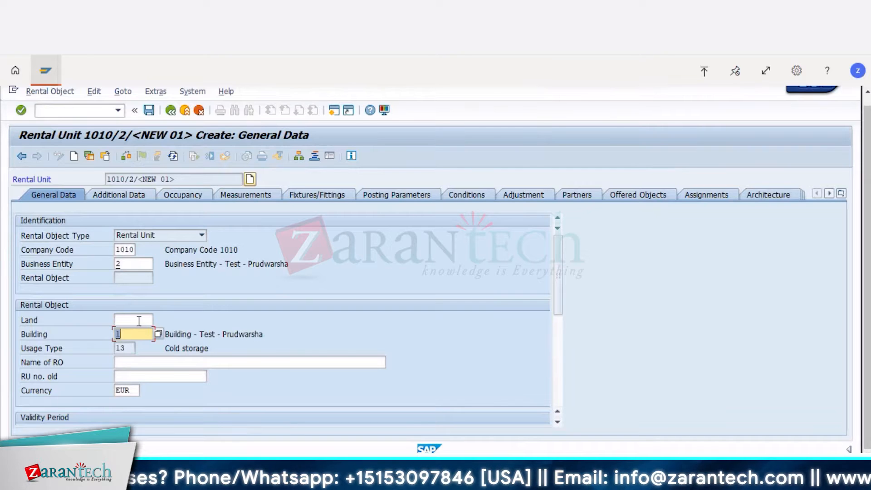
{"action": "left_click", "coordinate": [138, 320]}
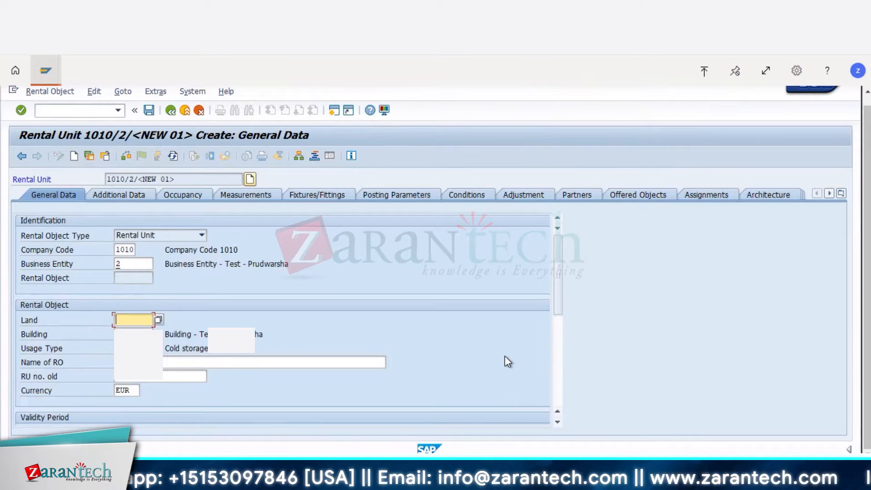
{"action": "left_click", "coordinate": [275, 363]}
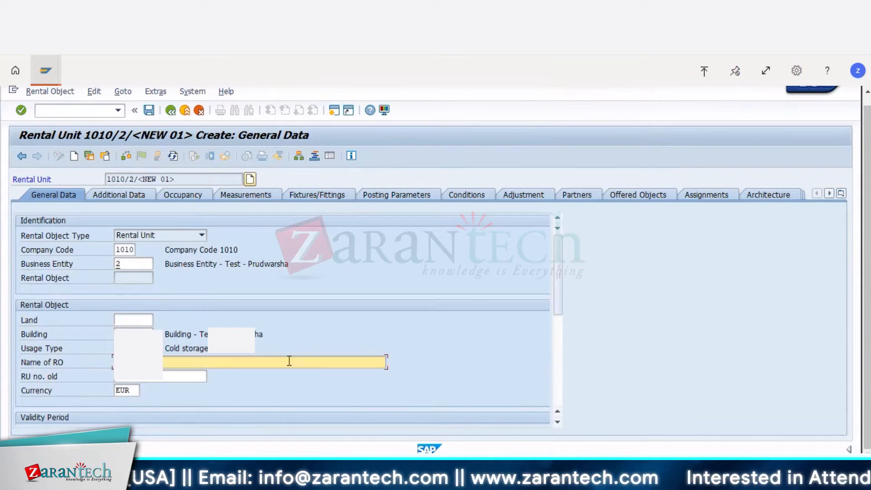
{"action": "key", "text": "Return"}
Step: Try to set the rental unit's validity period with an end date of 01/31/2025
{"action": "scroll", "coordinate": [559, 309], "scroll_direction": "down", "scroll_amount": 1}
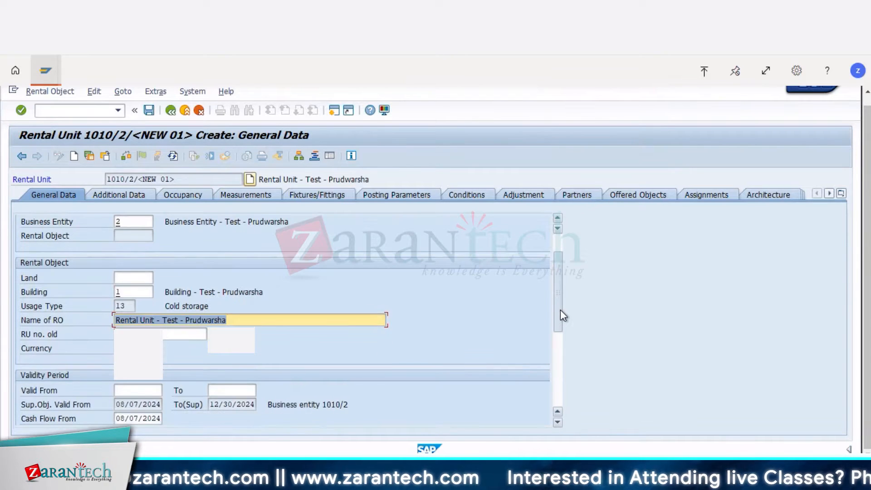
{"action": "scroll", "coordinate": [560, 322], "scroll_direction": "down", "scroll_amount": 1}
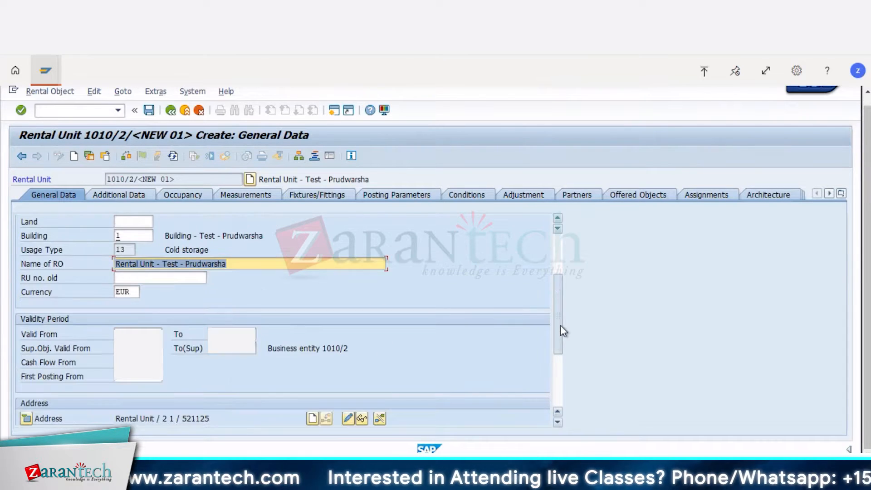
{"action": "left_click", "coordinate": [139, 334]}
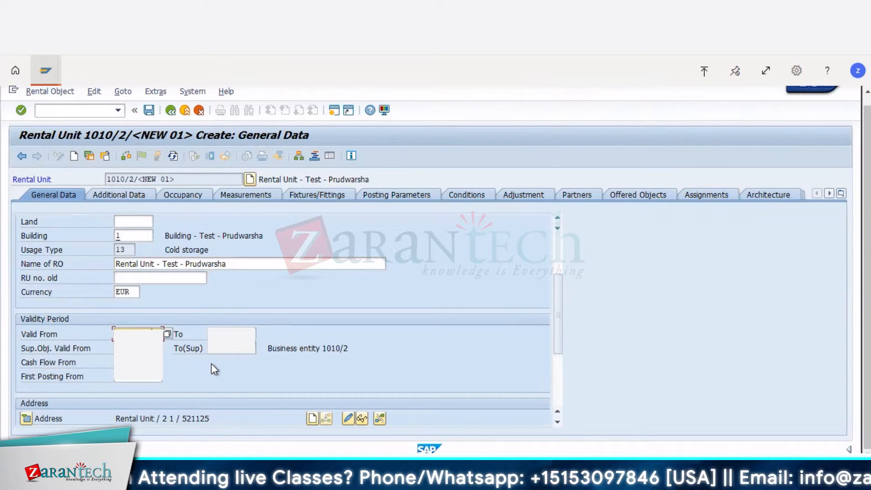
{"action": "key", "text": "Tab"}
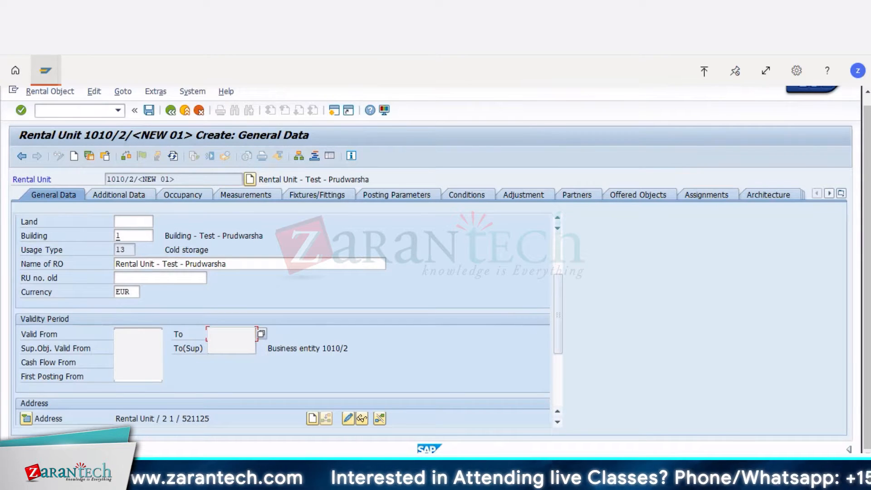
{"action": "key", "text": "Return"}
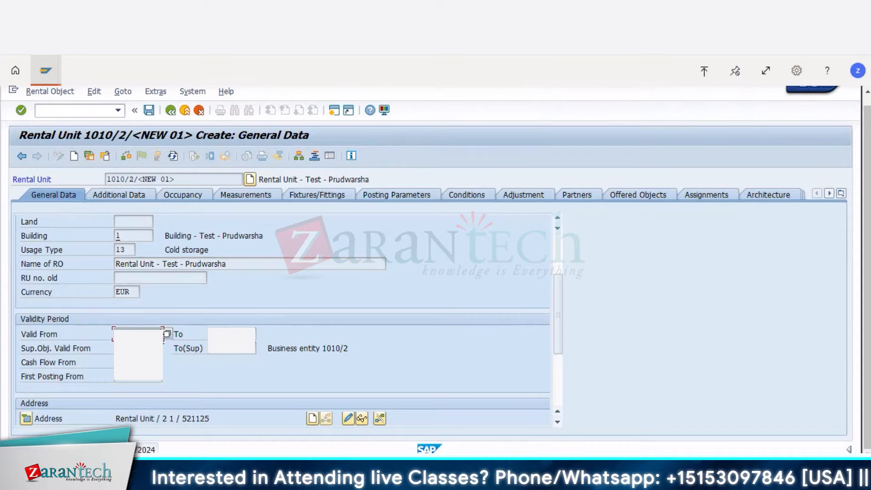
{"action": "left_click", "coordinate": [167, 333]}
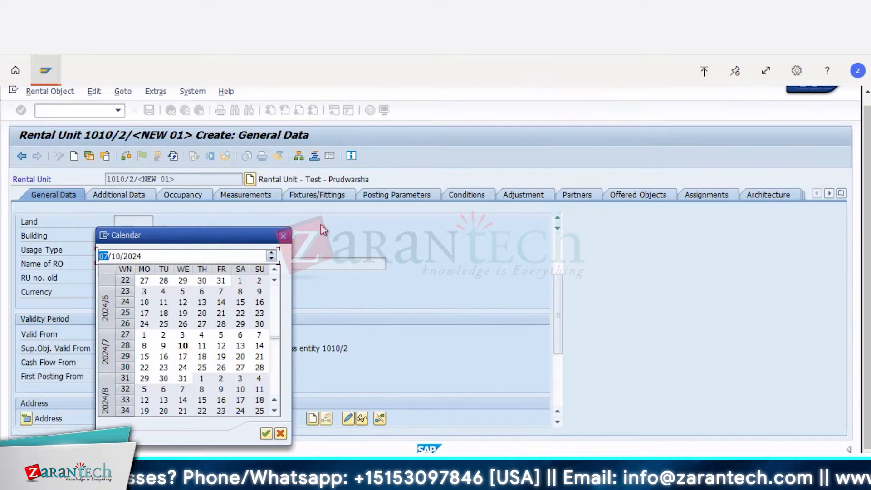
{"action": "left_click", "coordinate": [368, 223]}
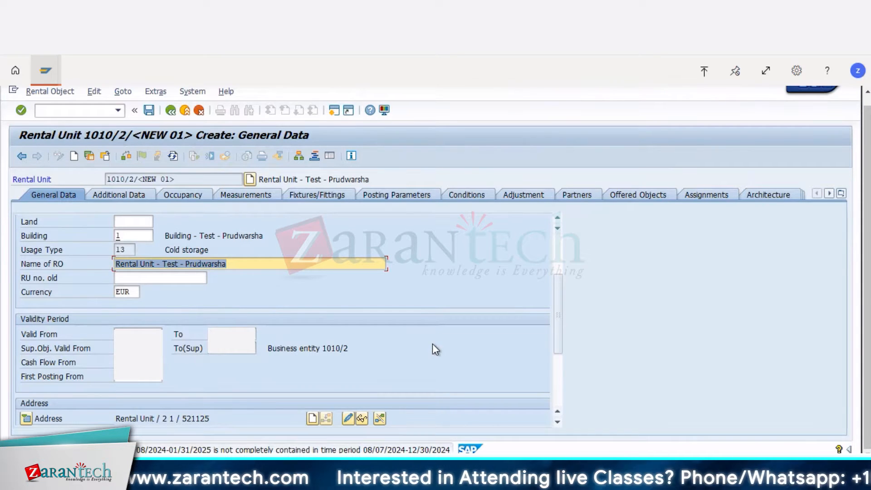
Step: Set the validity end date to 12/30/2024 and adjust the start date to fit within the business entity's period
{"action": "left_click", "coordinate": [247, 335]}
{"action": "left_click", "coordinate": [260, 335]}
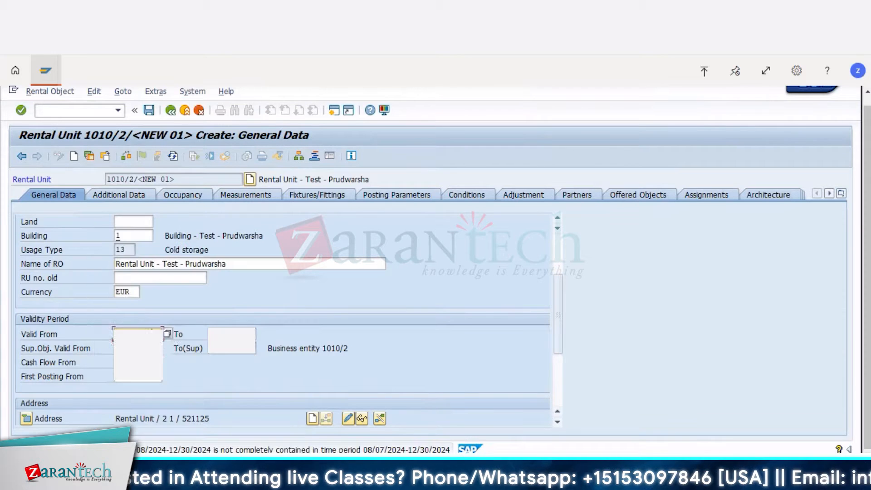
{"action": "left_click", "coordinate": [176, 349]}
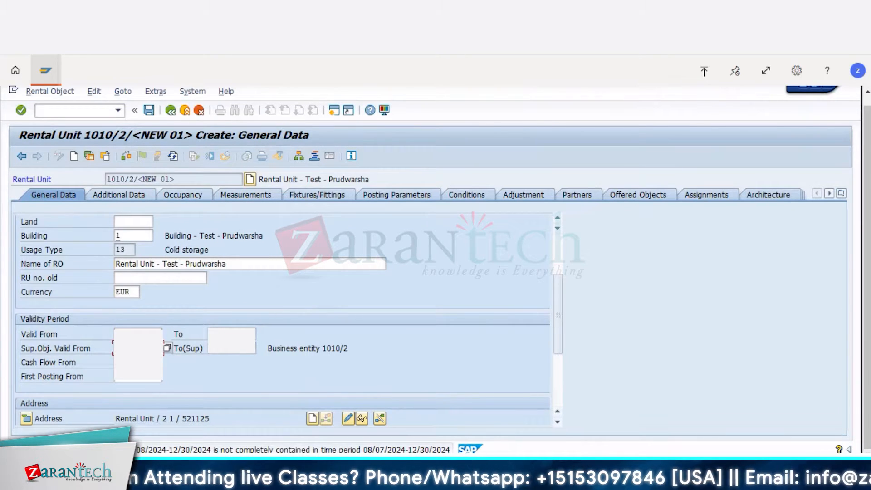
Step: In the rental unit's additional data, set the part of building to 08 (2 from left)
{"action": "scroll", "coordinate": [562, 368], "scroll_direction": "down", "scroll_amount": 3}
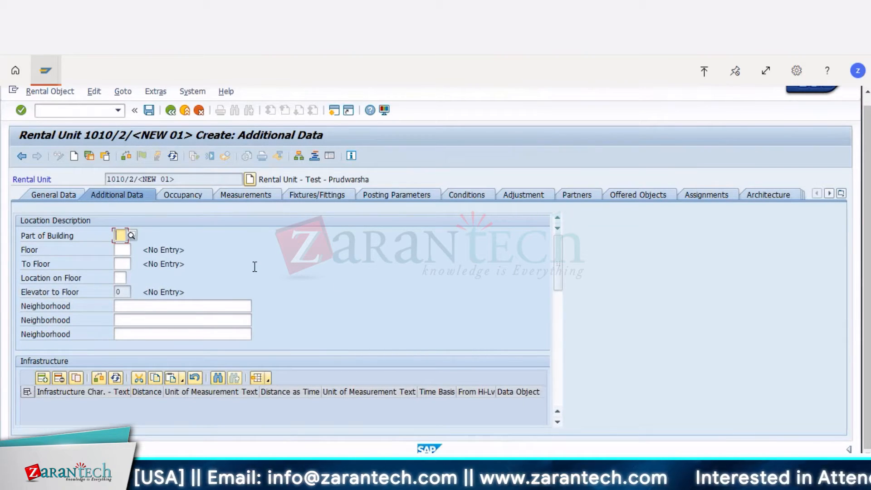
{"action": "left_click", "coordinate": [139, 233]}
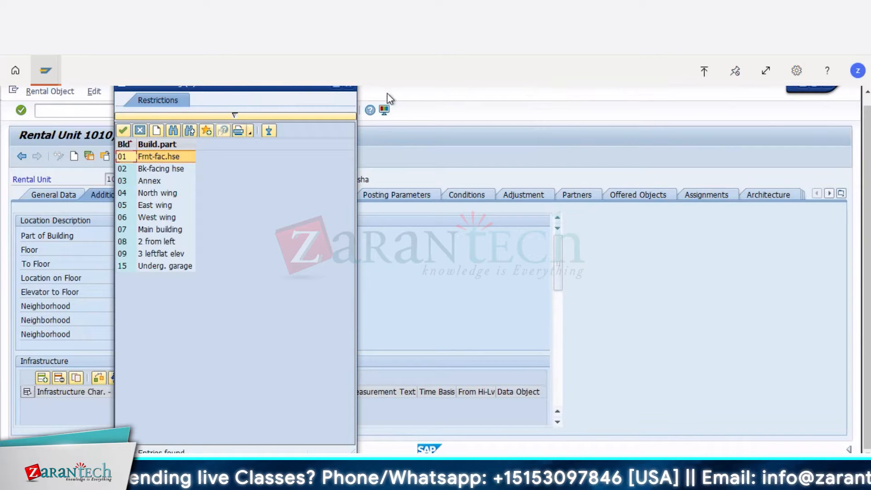
{"action": "left_click", "coordinate": [136, 243]}
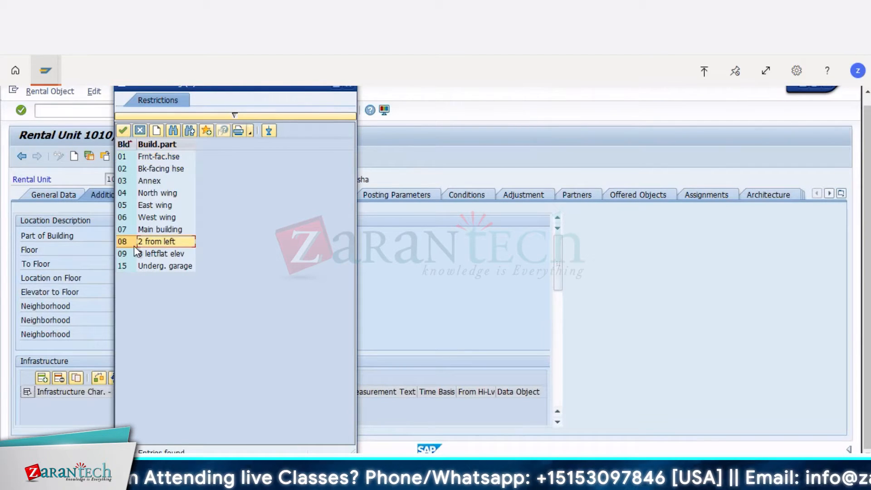
{"action": "double_click", "coordinate": [131, 243]}
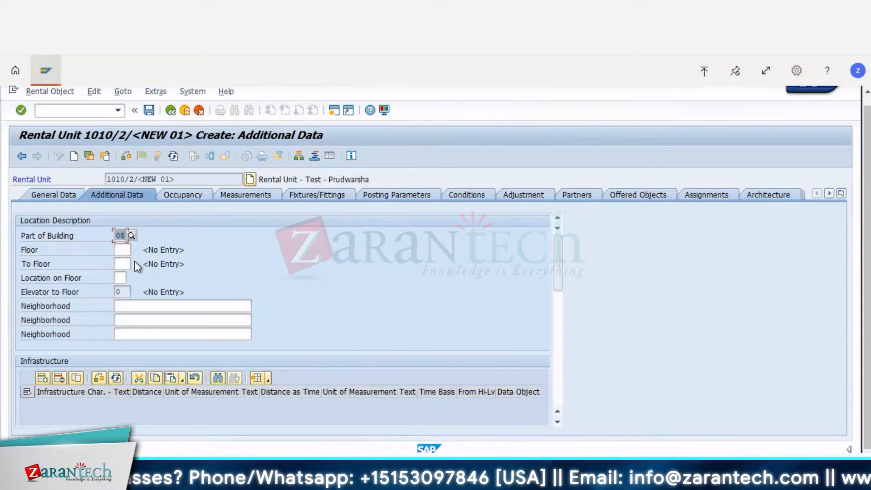
Step: Set the rental unit's floor range from 113 (13th floor) to 116 (16th floor)
{"action": "left_click", "coordinate": [129, 249]}
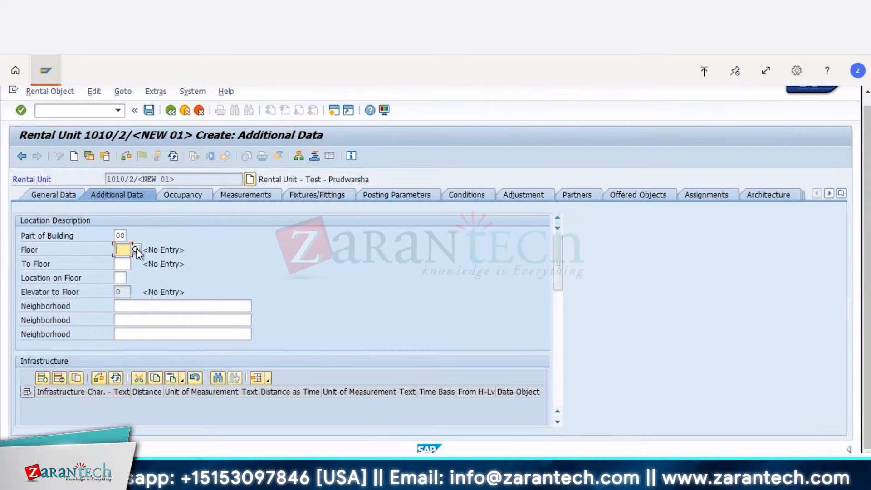
{"action": "left_click", "coordinate": [136, 250]}
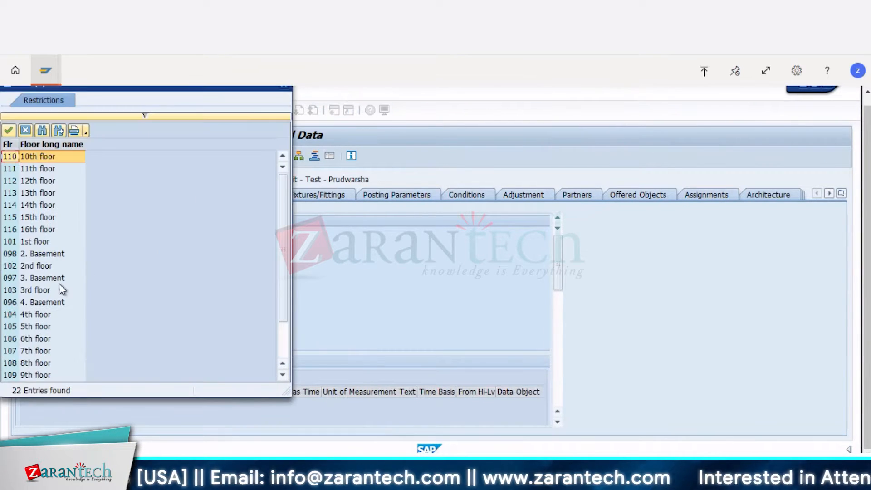
{"action": "double_click", "coordinate": [38, 192]}
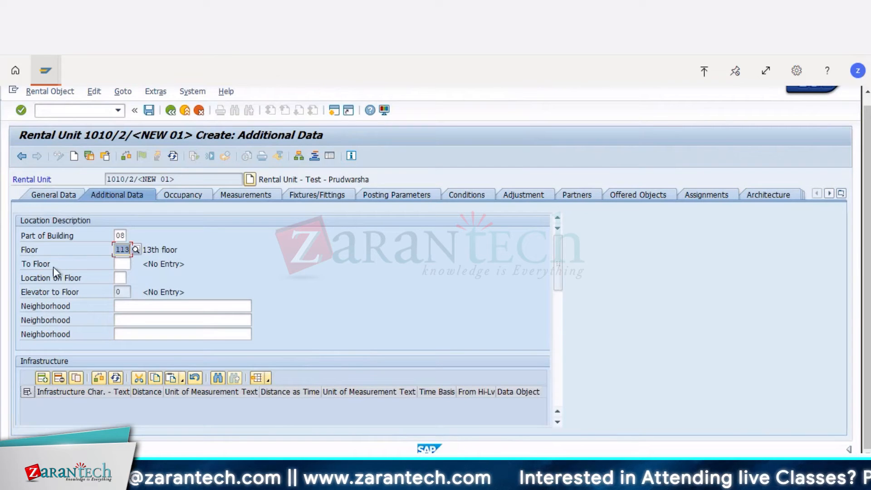
{"action": "left_click", "coordinate": [136, 250]}
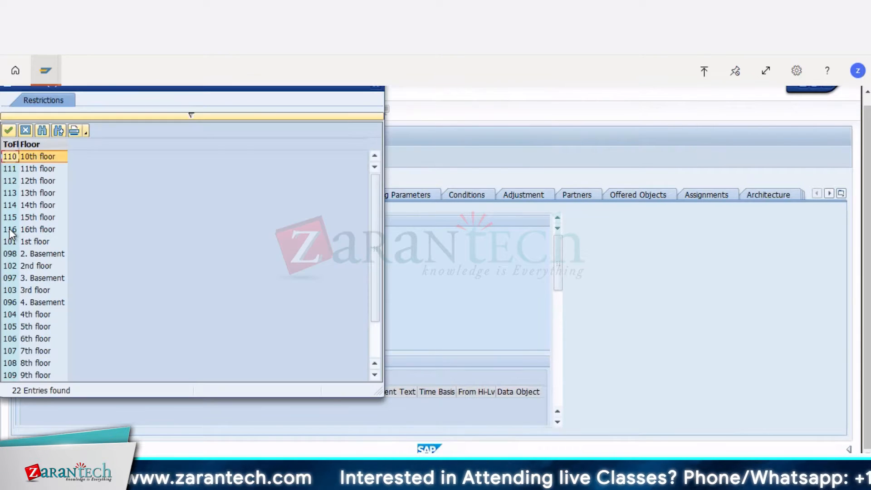
{"action": "double_click", "coordinate": [9, 230]}
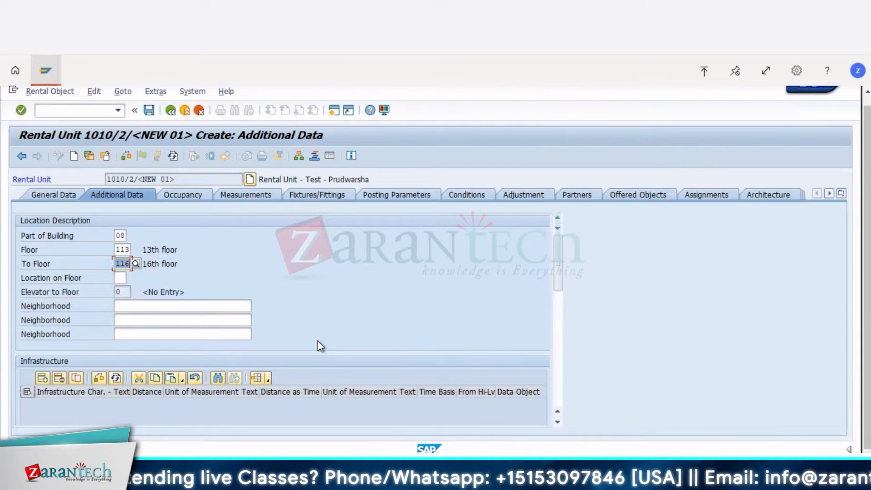
Step: Set the rental unit's location on floor to L2 (No. 2 on left)
{"action": "left_click", "coordinate": [120, 278]}
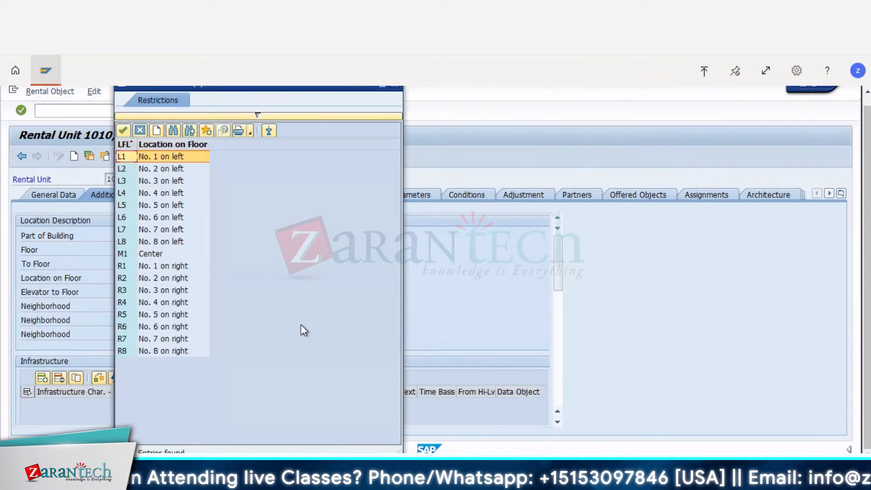
{"action": "key", "text": "F4"}
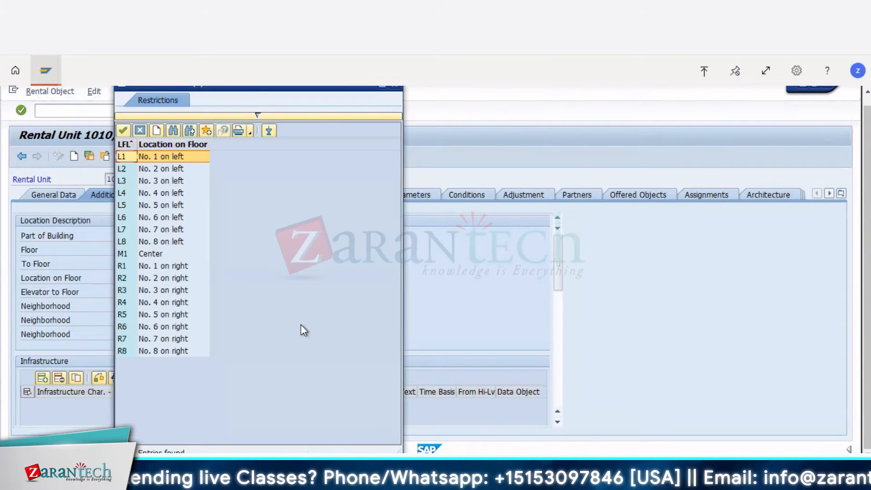
{"action": "left_click", "coordinate": [149, 170]}
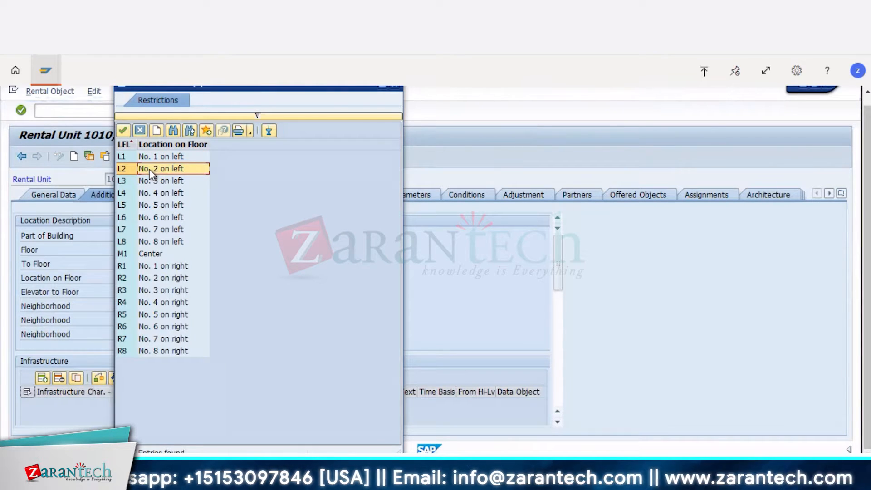
{"action": "double_click", "coordinate": [149, 169]}
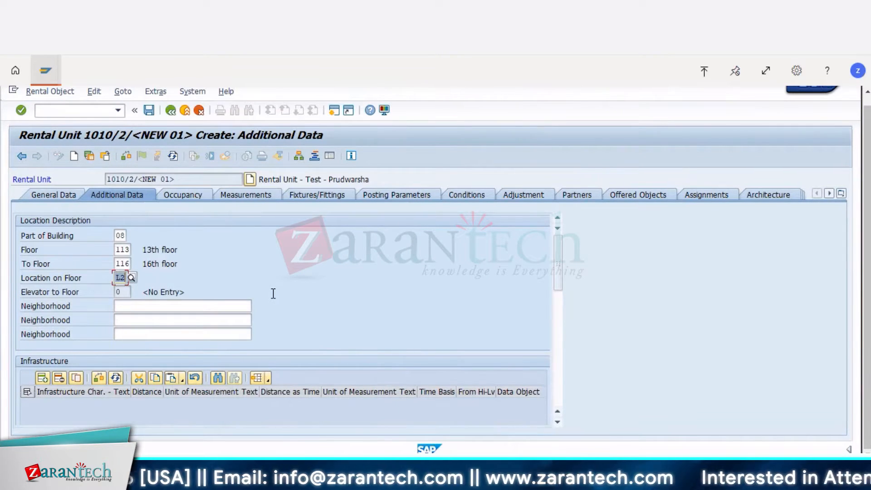
{"action": "key", "text": "Return"}
{"action": "left_click", "coordinate": [237, 305]}
{"action": "left_click", "coordinate": [256, 305]}
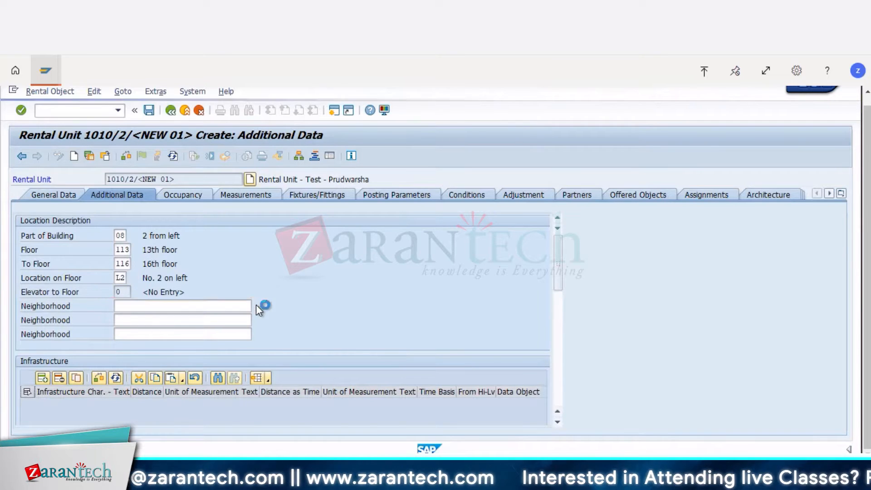
{"action": "left_click", "coordinate": [193, 313]}
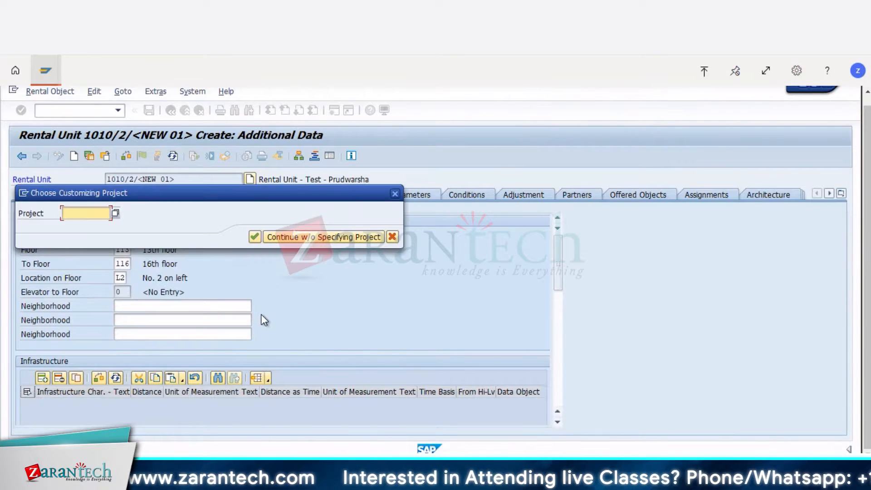
{"action": "left_click", "coordinate": [391, 237]}
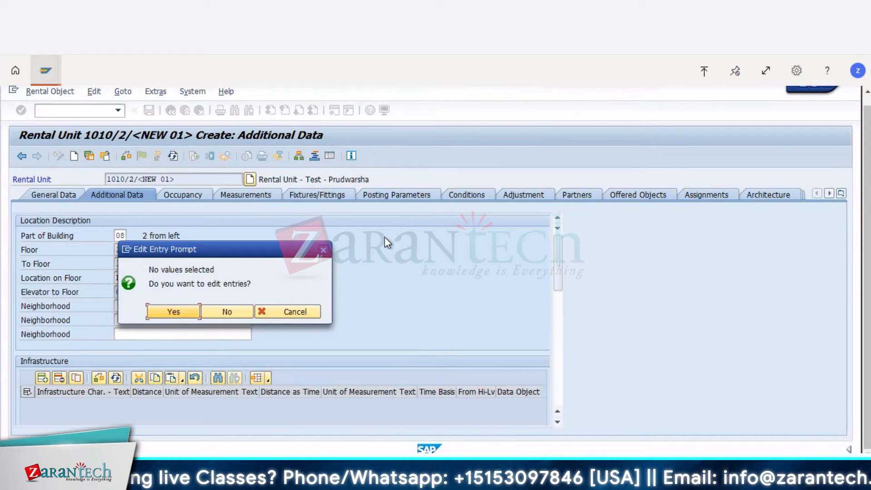
{"action": "left_click", "coordinate": [267, 312]}
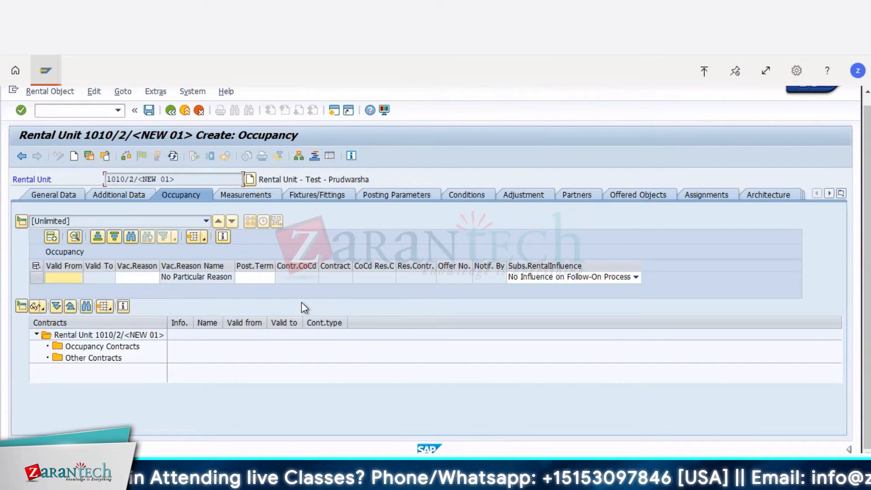
Step: In the rental unit's occupancy data, set the vacancy reason to 21 (Reservation)
{"action": "left_click", "coordinate": [124, 276]}
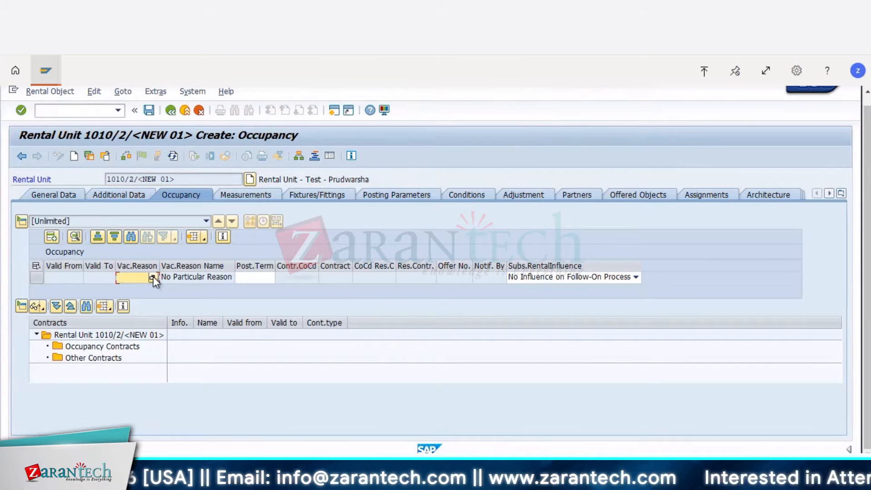
{"action": "left_click", "coordinate": [153, 277]}
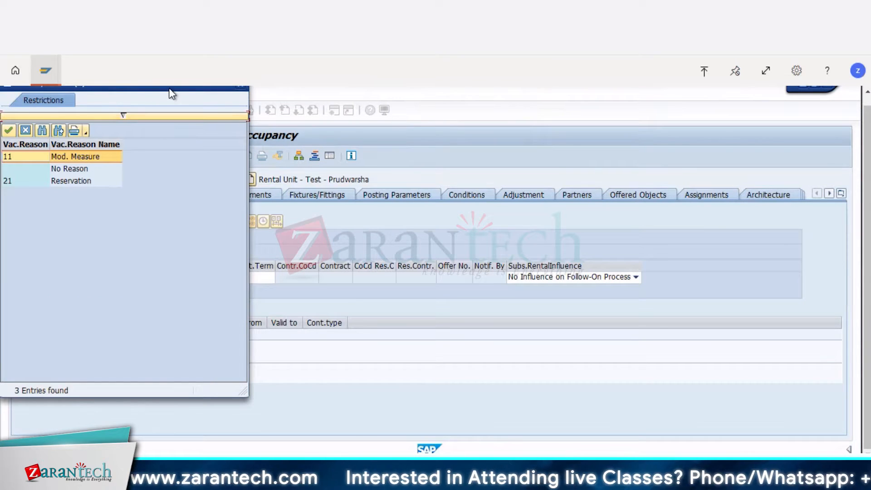
{"action": "left_click_drag", "start_coordinate": [169, 89], "coordinate": [589, 111]}
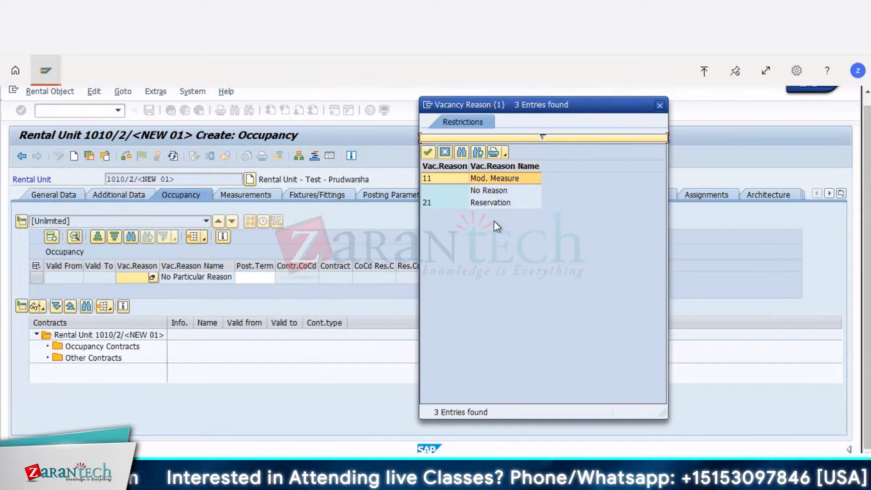
{"action": "double_click", "coordinate": [491, 203]}
Step: Look up the available posting terms for the occupancy line without choosing one
{"action": "left_click", "coordinate": [266, 277]}
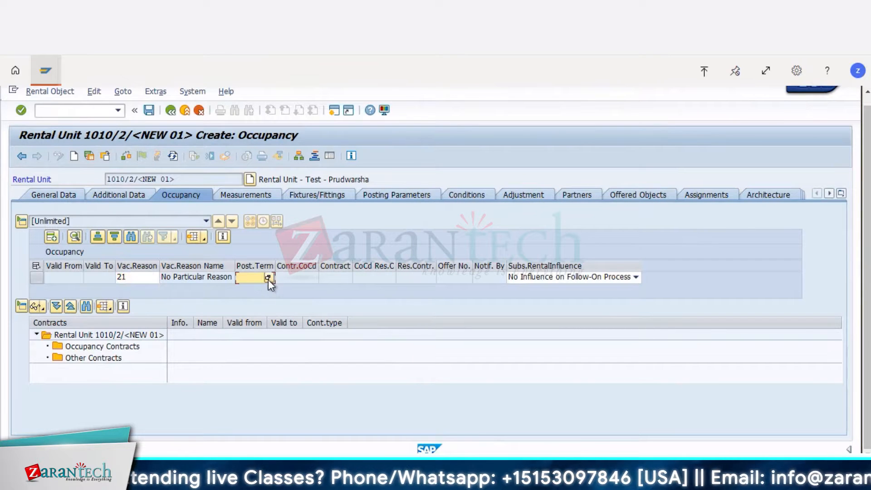
{"action": "left_click", "coordinate": [270, 278]}
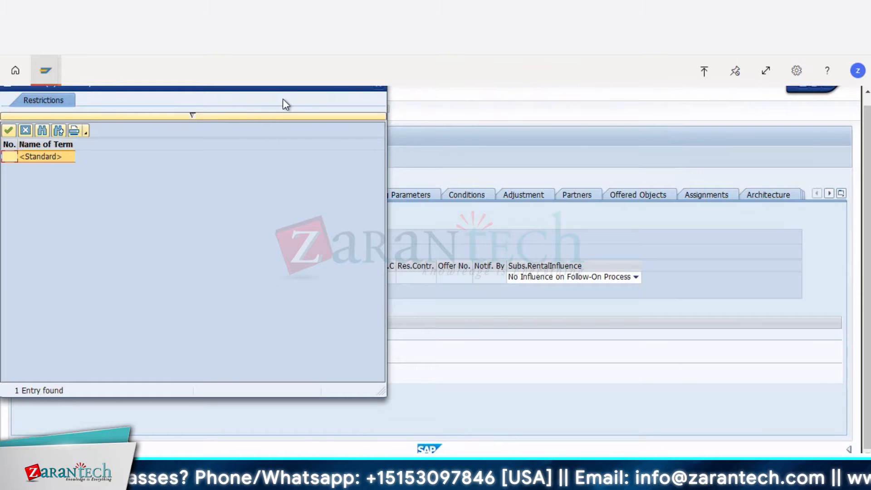
{"action": "left_click_drag", "start_coordinate": [278, 90], "coordinate": [637, 114]}
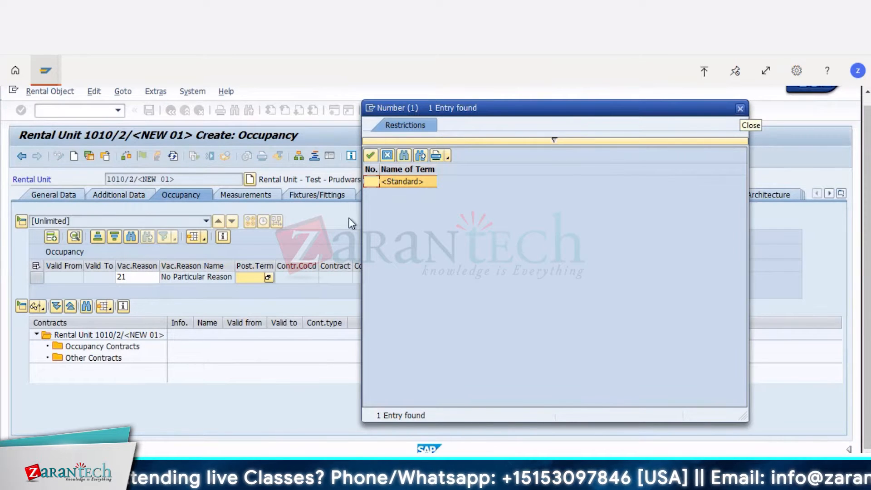
{"action": "left_click", "coordinate": [739, 108]}
Step: Clear the vacancy reason on the occupancy line
{"action": "left_click", "coordinate": [137, 275]}
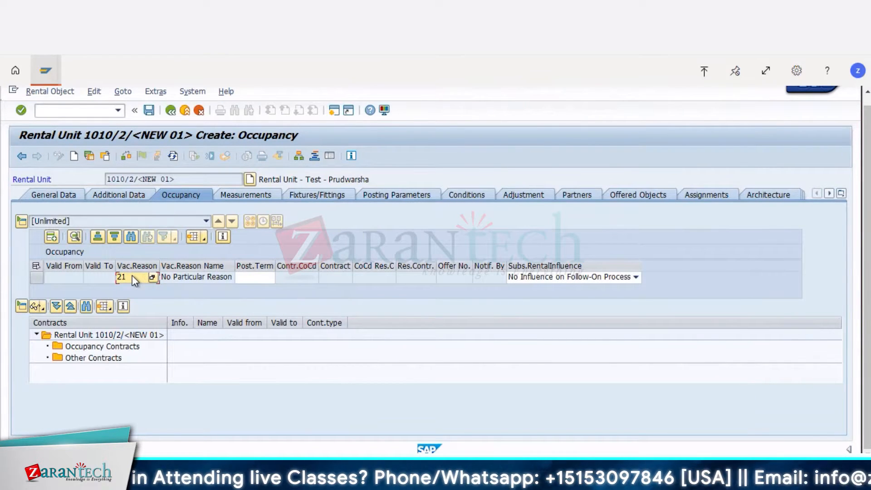
{"action": "key", "text": "BackSpace"}
{"action": "key", "text": "BackSpace"}
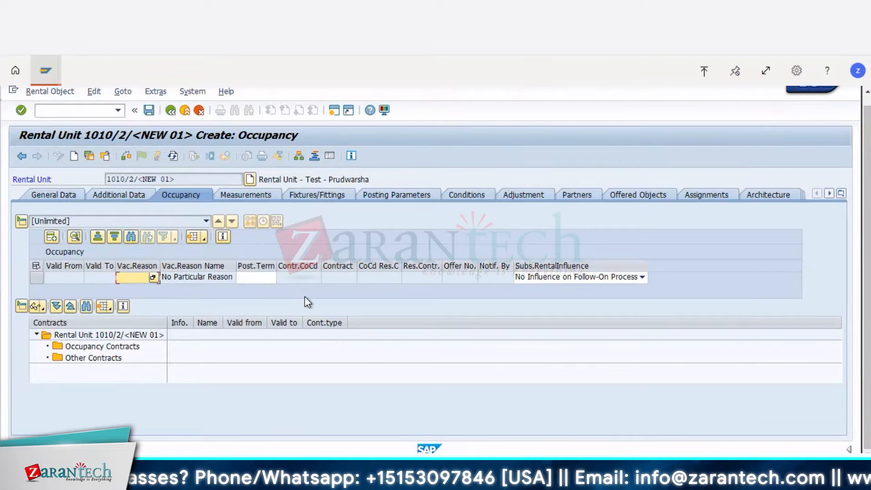
Step: Open the rental unit's measurements and view the permitted measurement types for an empty row
{"action": "left_click", "coordinate": [237, 195]}
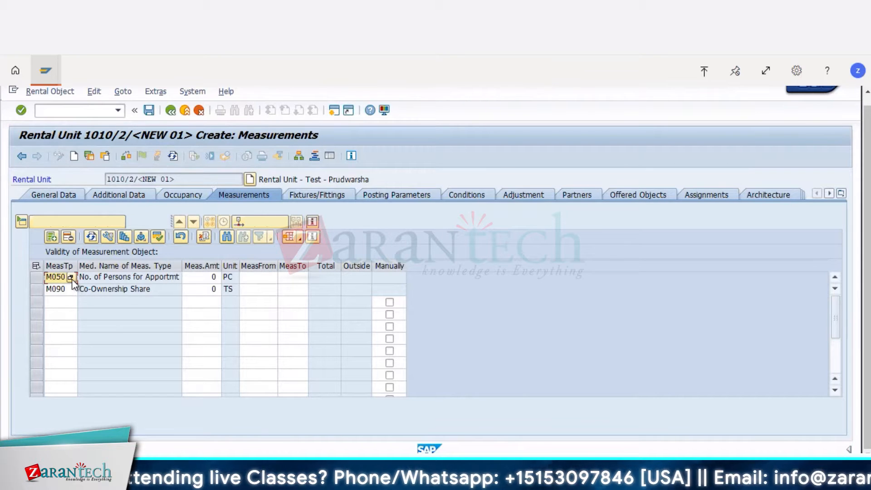
{"action": "left_click", "coordinate": [72, 294]}
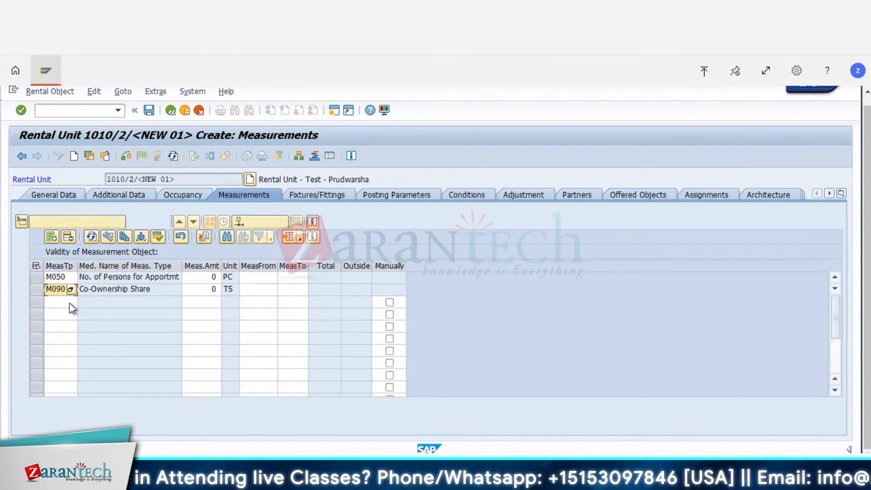
{"action": "left_click", "coordinate": [73, 302]}
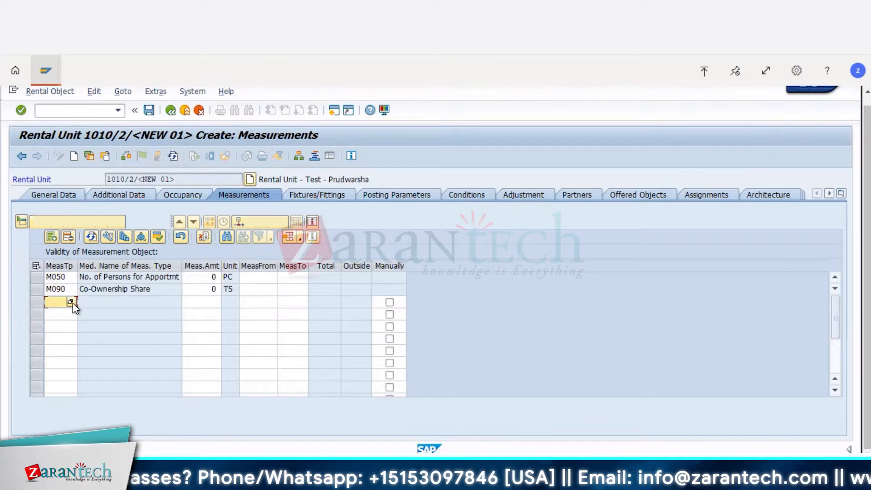
{"action": "left_click", "coordinate": [70, 302]}
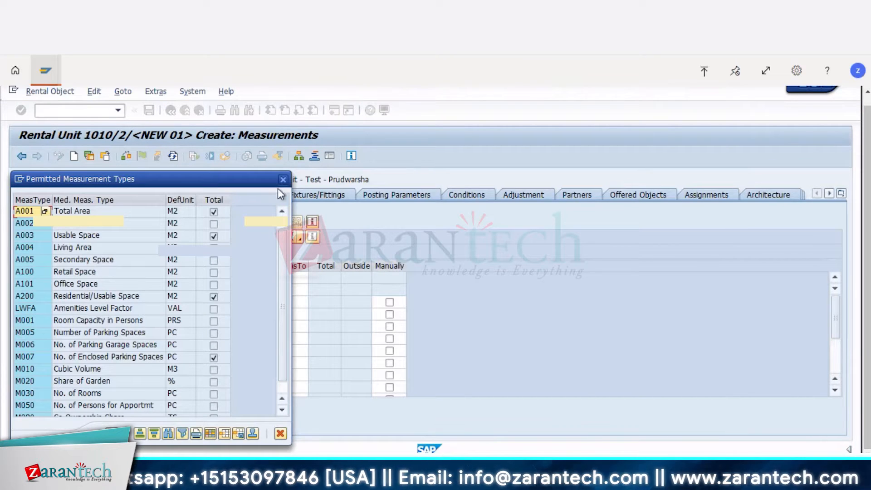
{"action": "left_click", "coordinate": [283, 180]}
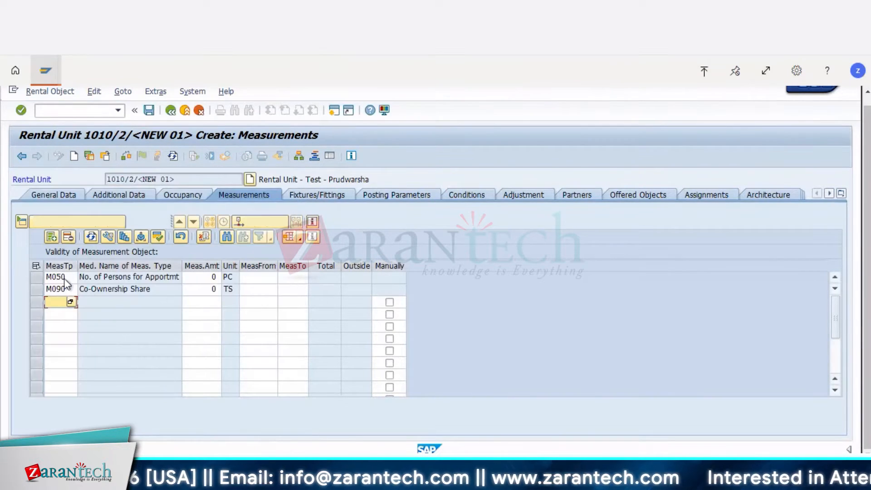
Step: Change the measurement type of the first row, number of persons for apportionment, to A001 (Total Area)
{"action": "left_click", "coordinate": [64, 277]}
{"action": "left_click", "coordinate": [71, 277]}
{"action": "left_click_drag", "start_coordinate": [250, 175], "coordinate": [399, 135]}
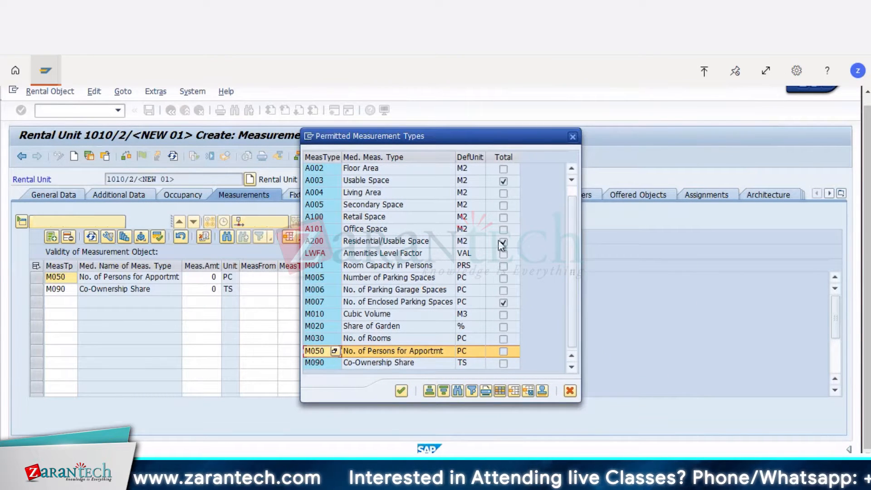
{"action": "left_click_drag", "start_coordinate": [570, 211], "coordinate": [567, 189]}
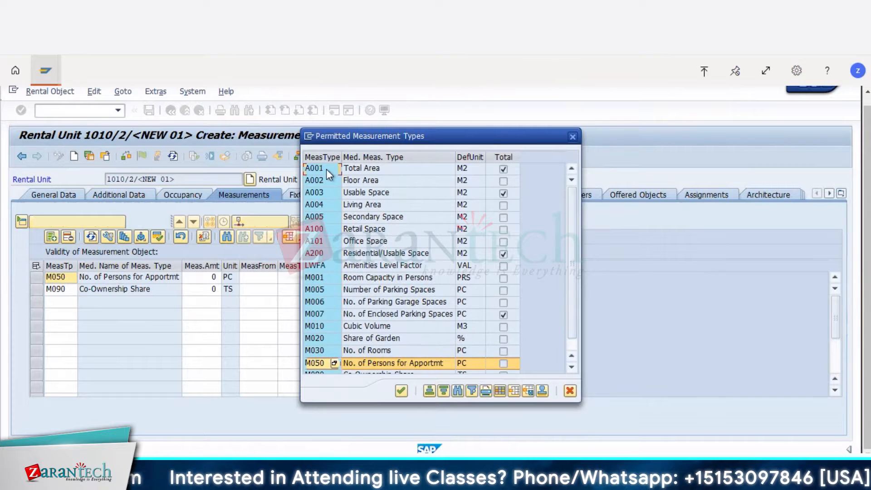
{"action": "double_click", "coordinate": [325, 169]}
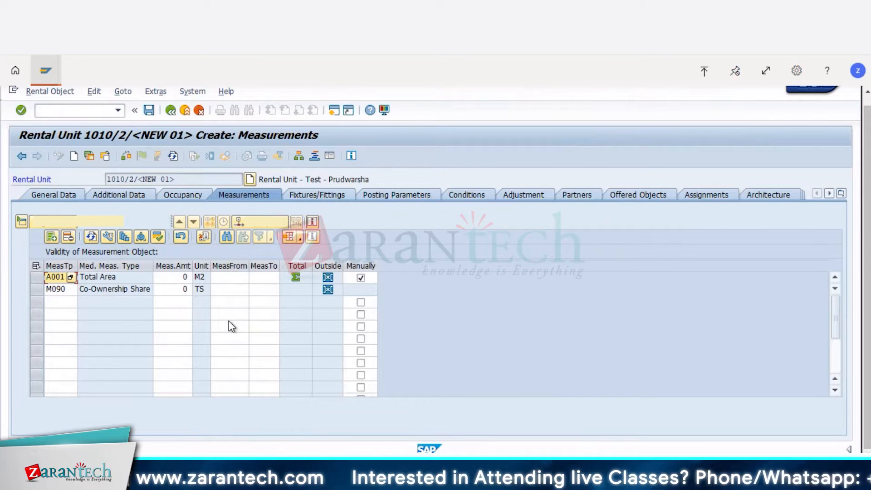
{"action": "left_click", "coordinate": [239, 278]}
{"action": "type", "text": "11"}
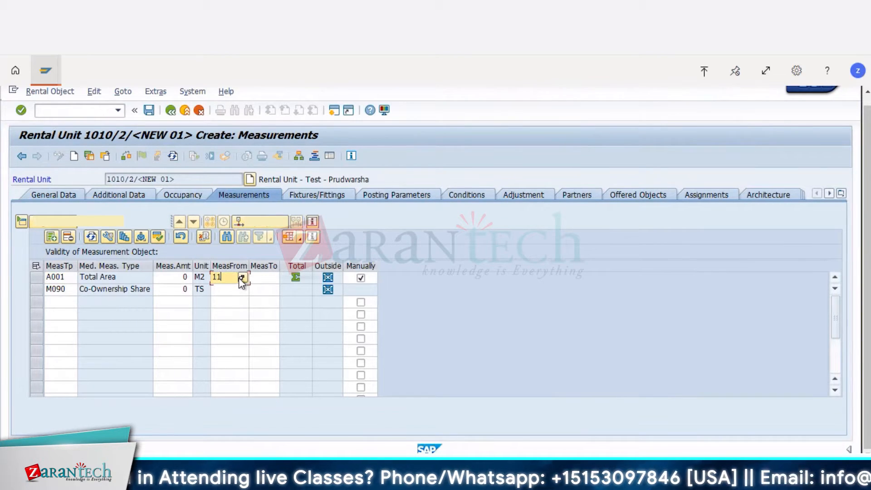
{"action": "key", "text": "BackSpace"}
{"action": "key", "text": "BackSpace"}
{"action": "key", "text": "BackSpace"}
{"action": "key", "text": "BackSpace"}
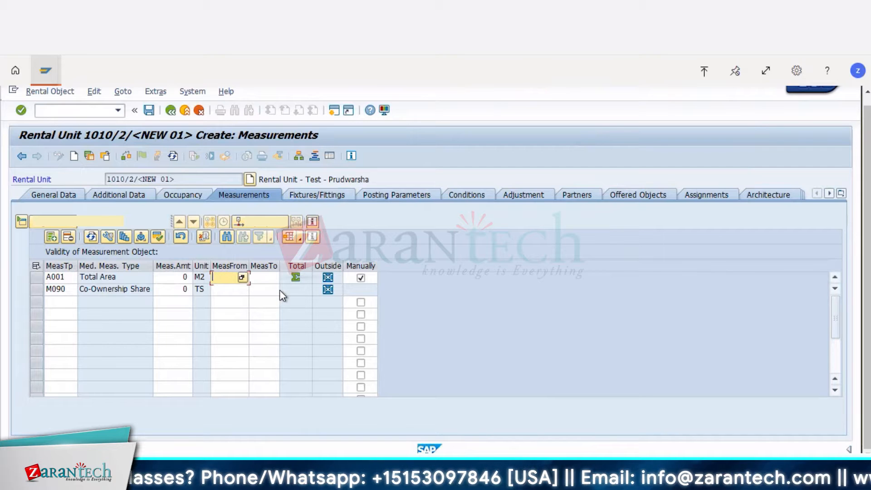
Step: Set the Total Area measurement amount to 1150 M2 and widen the measurement valid-from and valid-to columns
{"action": "left_click", "coordinate": [185, 278]}
{"action": "type", "text": "1150"}
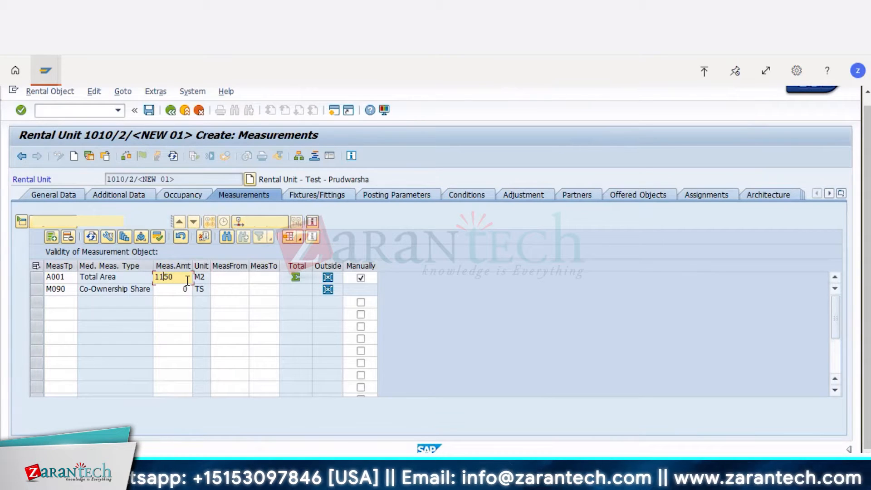
{"action": "key", "text": "Return"}
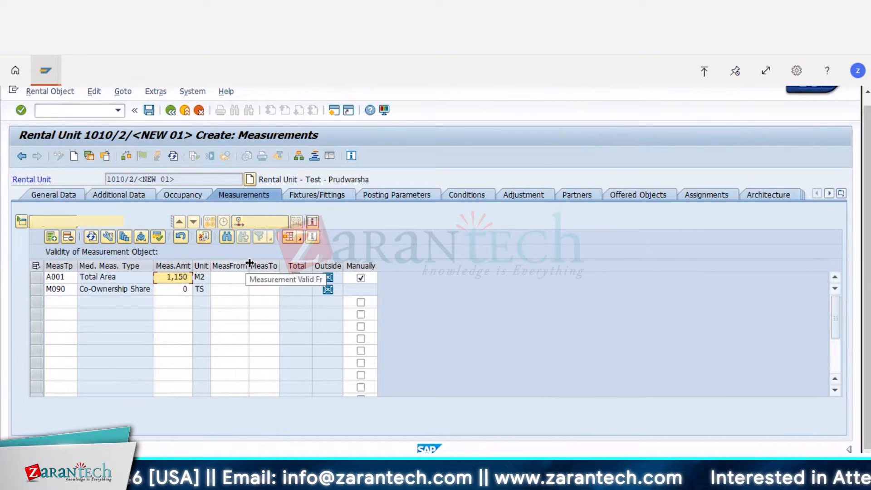
{"action": "left_click_drag", "start_coordinate": [248, 267], "coordinate": [259, 267]}
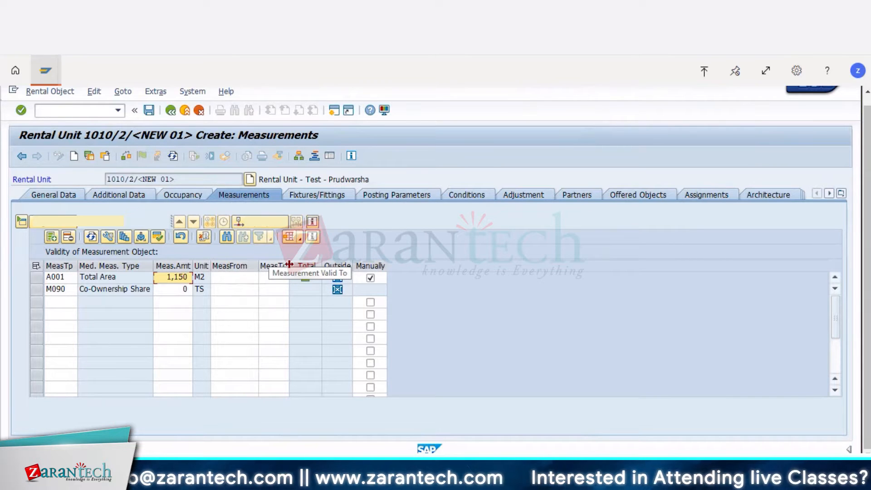
{"action": "double_click", "coordinate": [287, 265]}
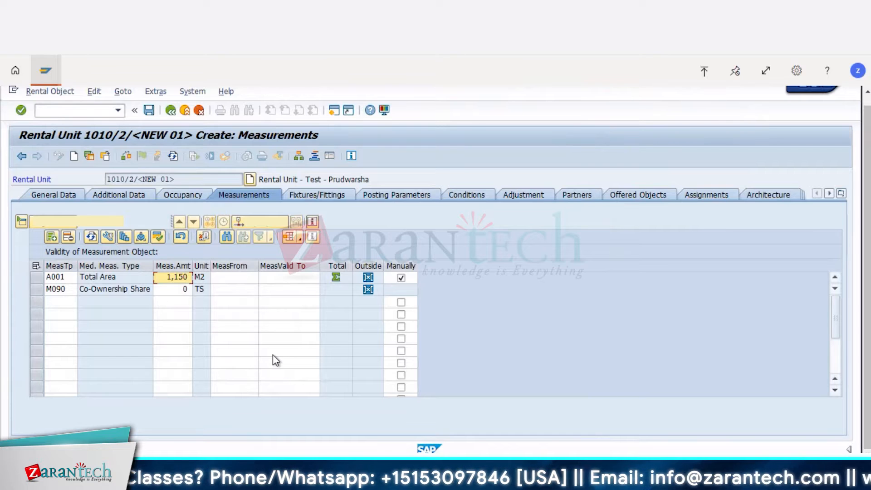
Step: Add the characteristic 1104 (Floor: Wood Flooring) to the rental unit's fixtures and fittings
{"action": "left_click", "coordinate": [307, 197]}
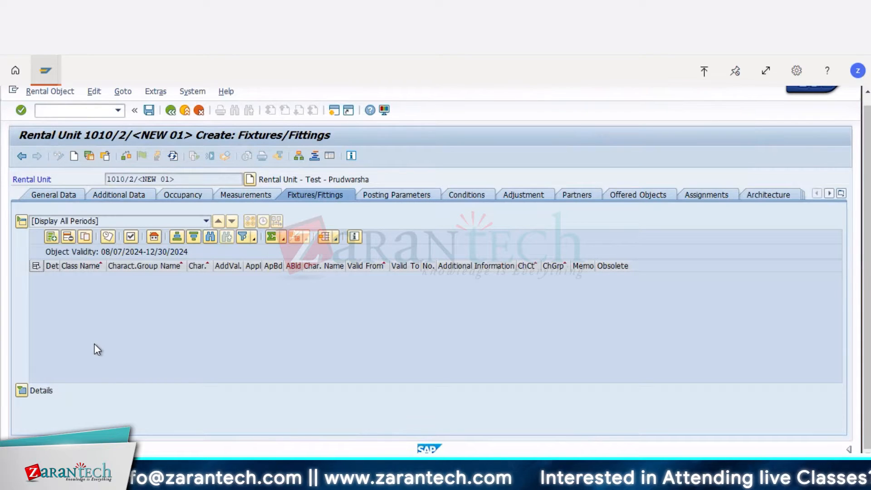
{"action": "left_click", "coordinate": [51, 236]}
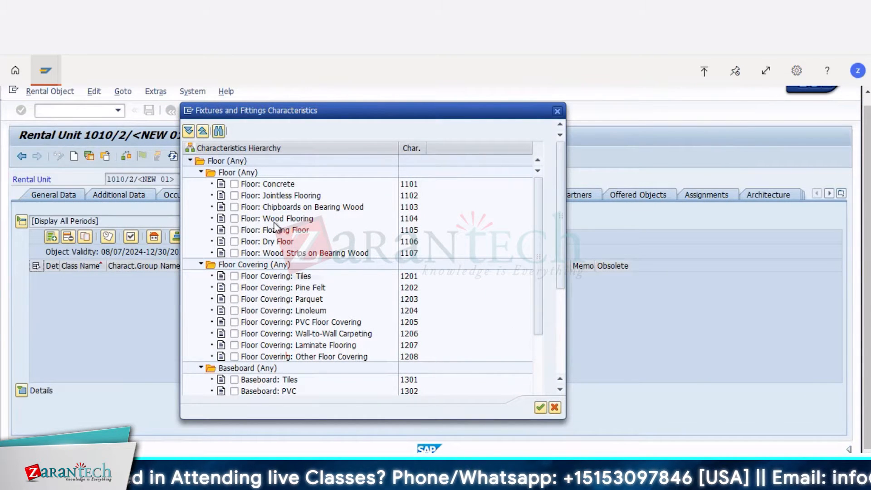
{"action": "left_click", "coordinate": [234, 218]}
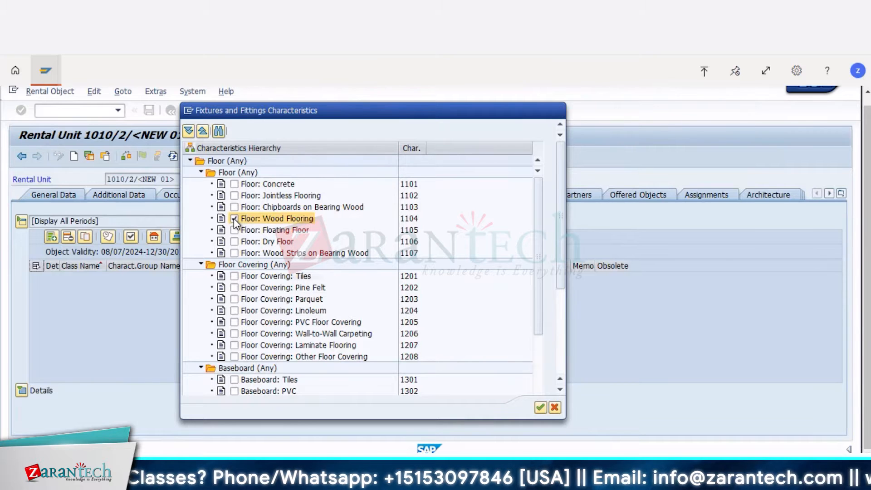
{"action": "left_click", "coordinate": [539, 407]}
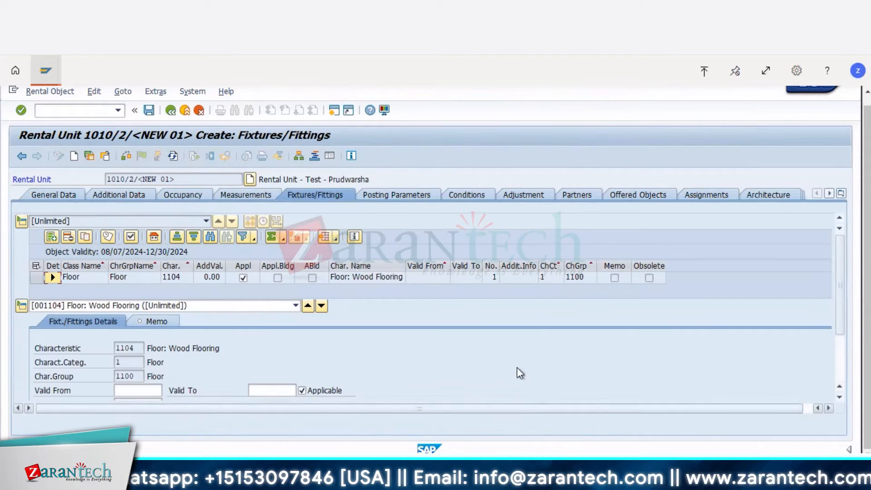
{"action": "left_click", "coordinate": [838, 398]}
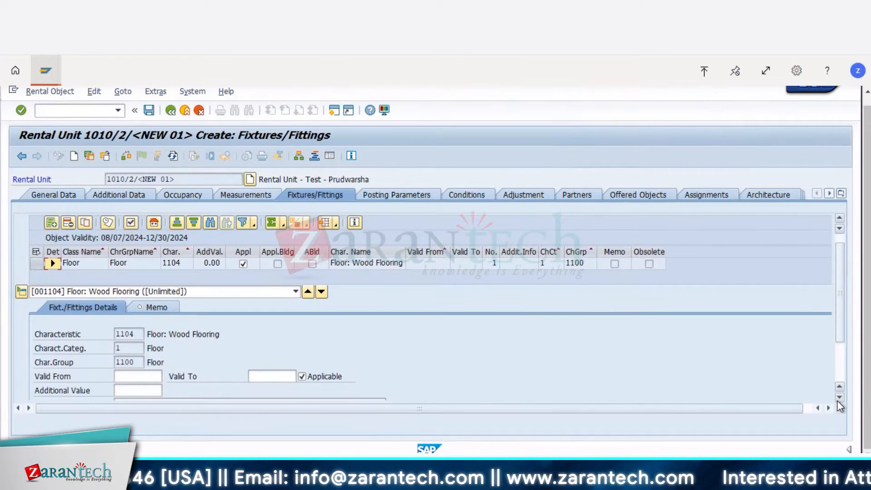
Step: Examine the valid-from, additional value and additional info fields in the wood flooring characteristic's details
{"action": "left_click", "coordinate": [838, 398]}
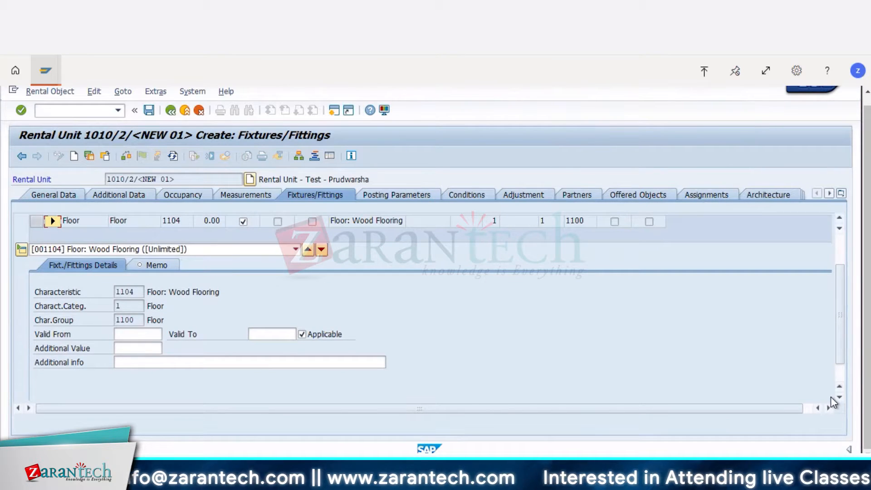
{"action": "left_click", "coordinate": [138, 349]}
{"action": "left_click", "coordinate": [154, 363]}
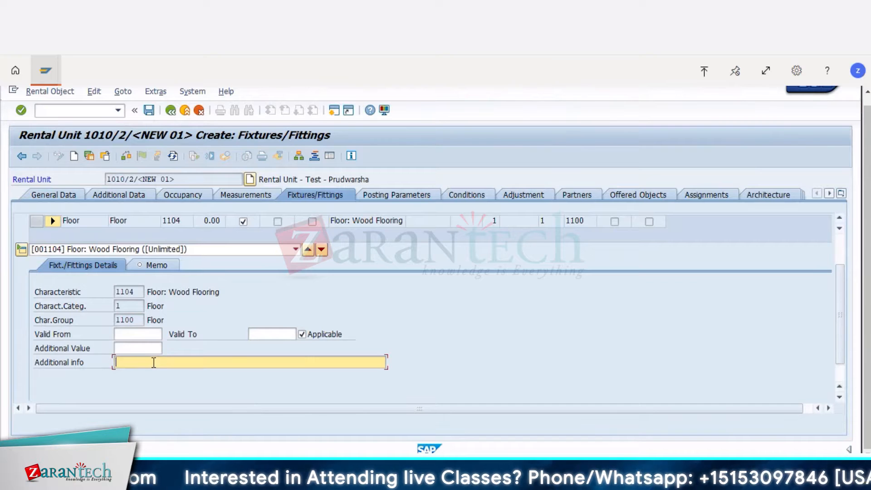
{"action": "left_click", "coordinate": [139, 336]}
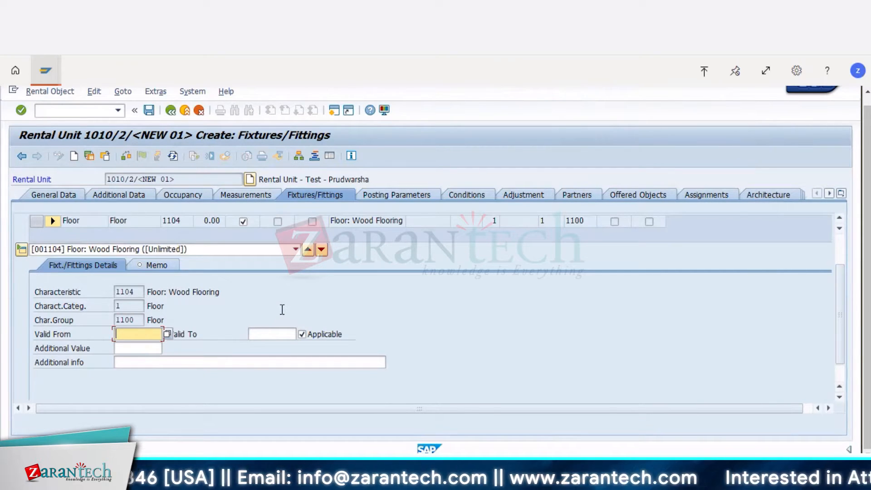
{"action": "scroll", "coordinate": [415, 296], "scroll_direction": "up", "scroll_amount": 1}
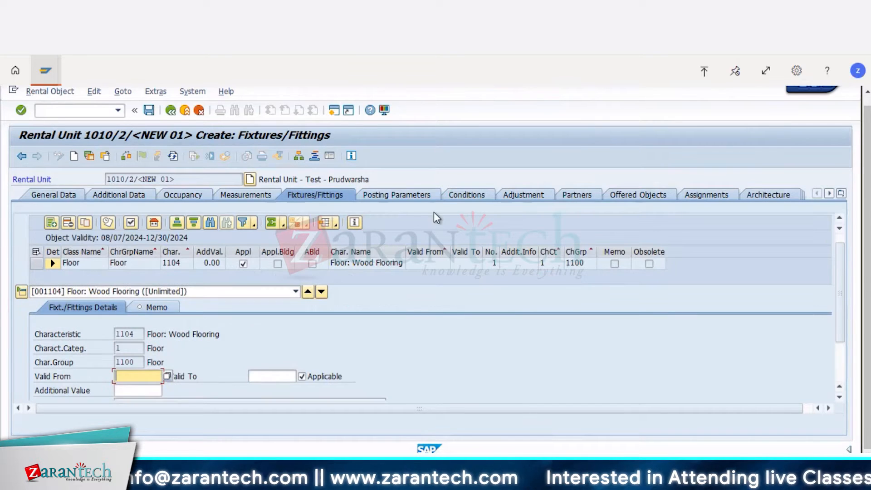
Step: Review the rental unit's posting parameters, conditions, offered objects with their search options, assignments and architecture
{"action": "left_click", "coordinate": [412, 198]}
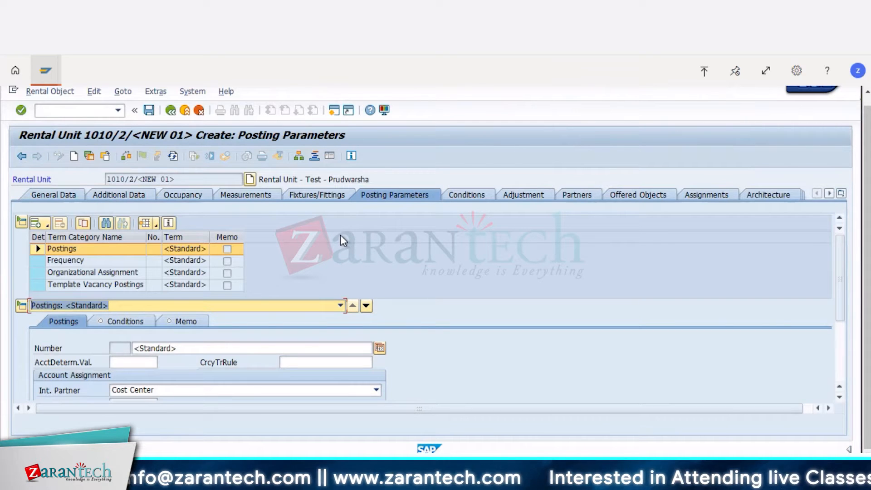
{"action": "left_click", "coordinate": [473, 193]}
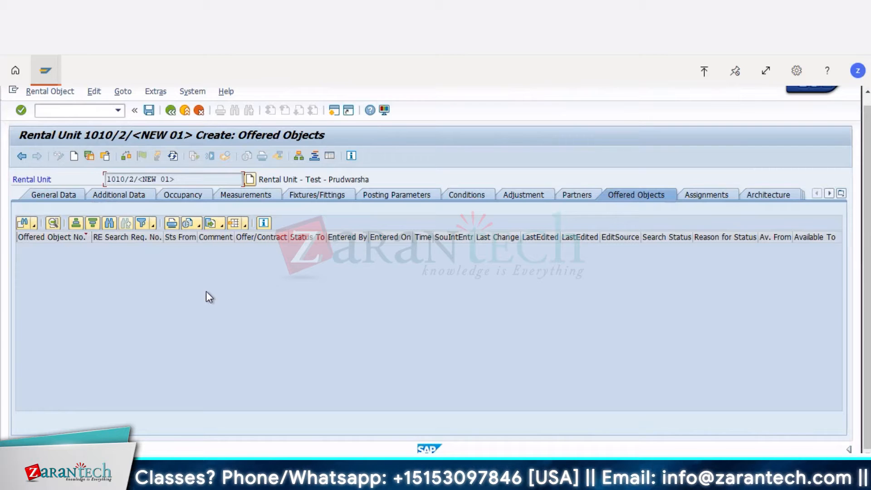
{"action": "left_click", "coordinate": [35, 224]}
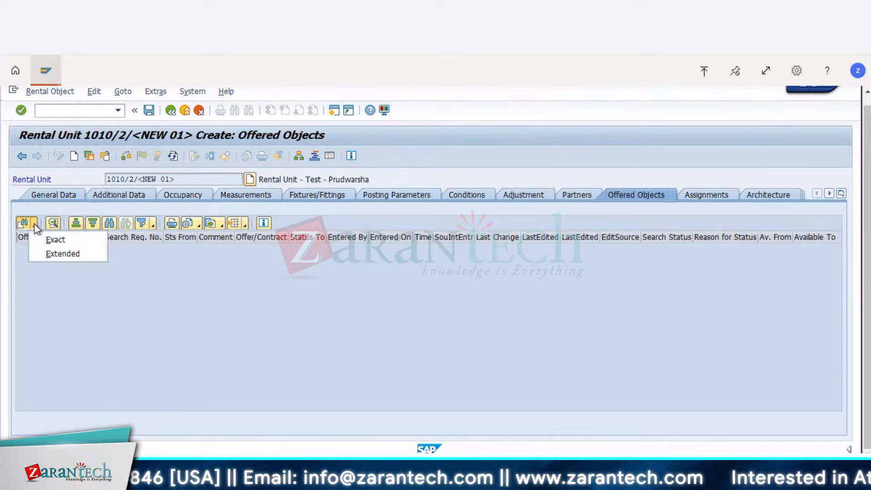
{"action": "left_click", "coordinate": [54, 239]}
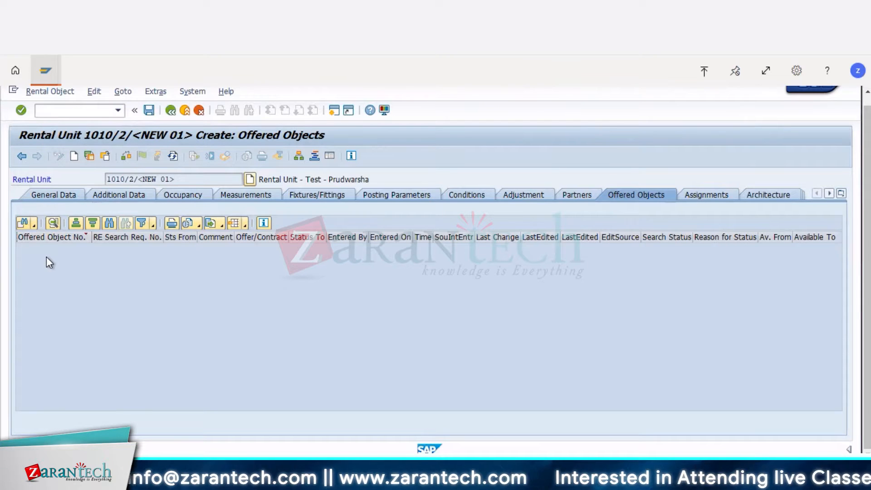
{"action": "left_click", "coordinate": [700, 193]}
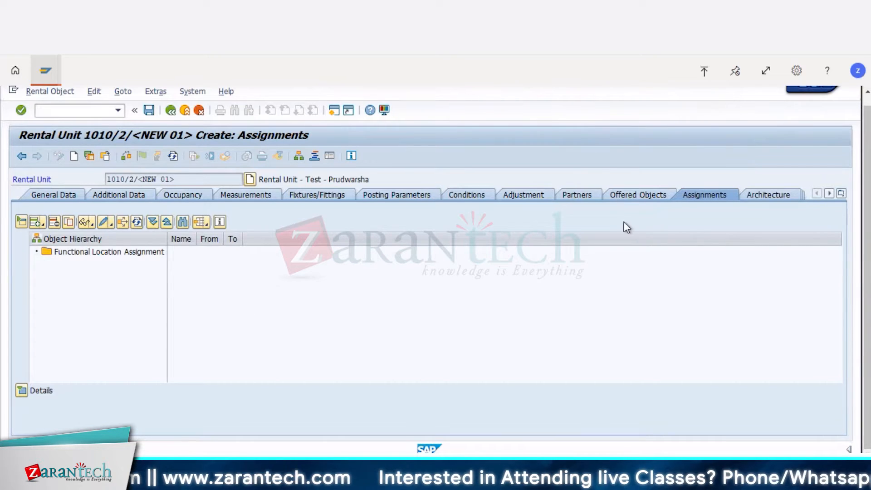
{"action": "left_click", "coordinate": [760, 196]}
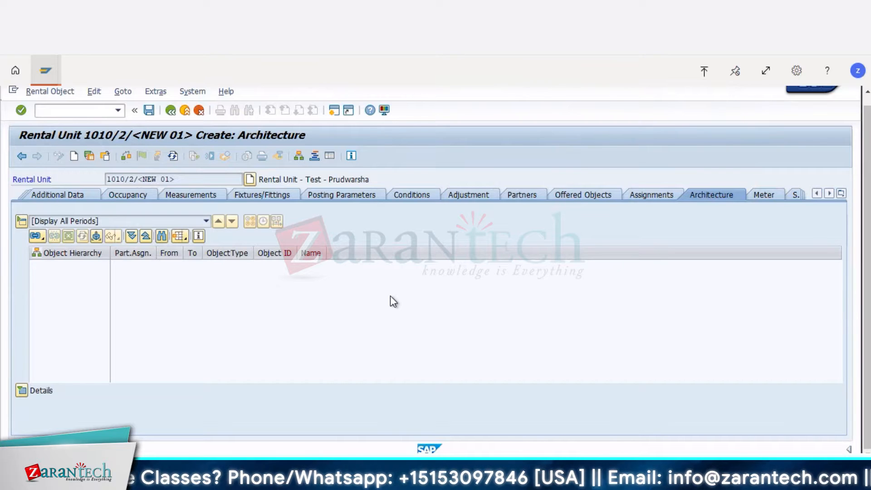
Step: Examine the rental unit's meter data and the fields of an empty measuring point row
{"action": "left_click", "coordinate": [763, 195]}
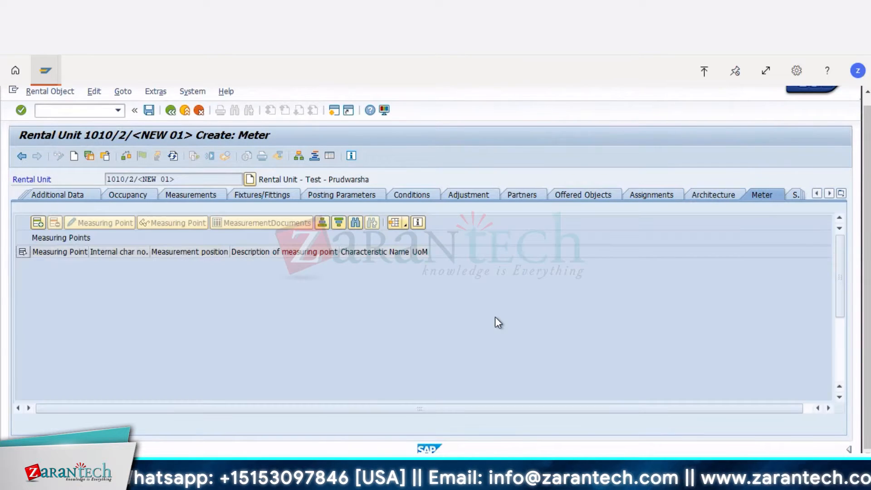
{"action": "left_click", "coordinate": [71, 264]}
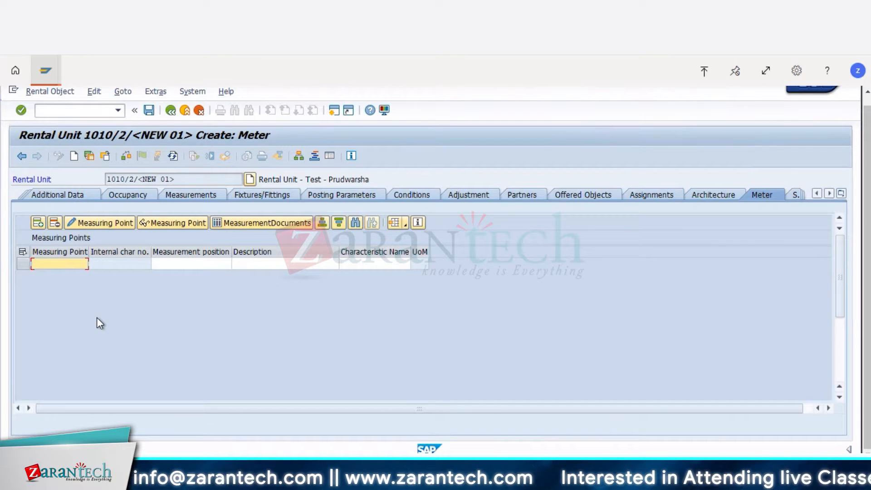
{"action": "left_click", "coordinate": [63, 252]}
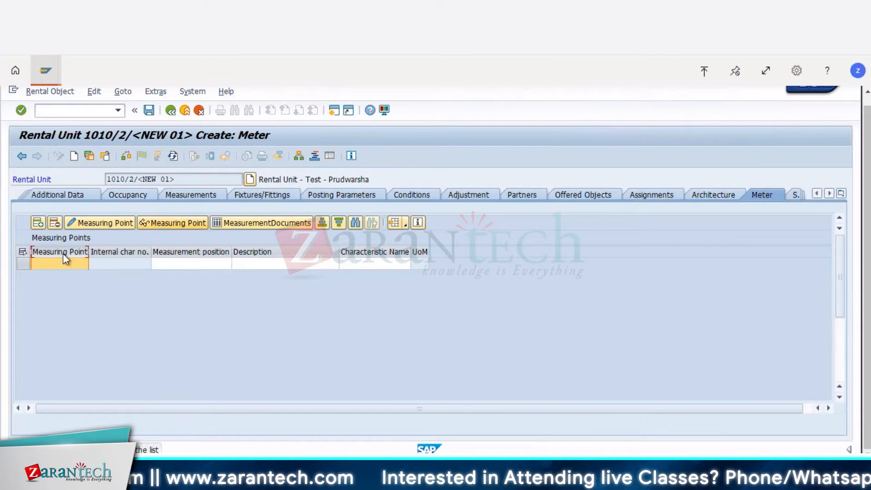
{"action": "left_click", "coordinate": [46, 263]}
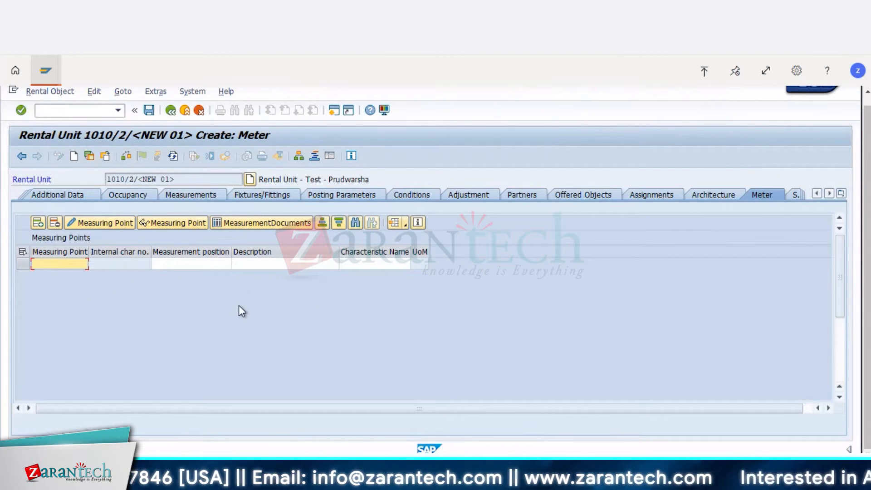
Step: Review the rental unit's settlement companies, resubmission and overviews data
{"action": "left_click", "coordinate": [796, 195]}
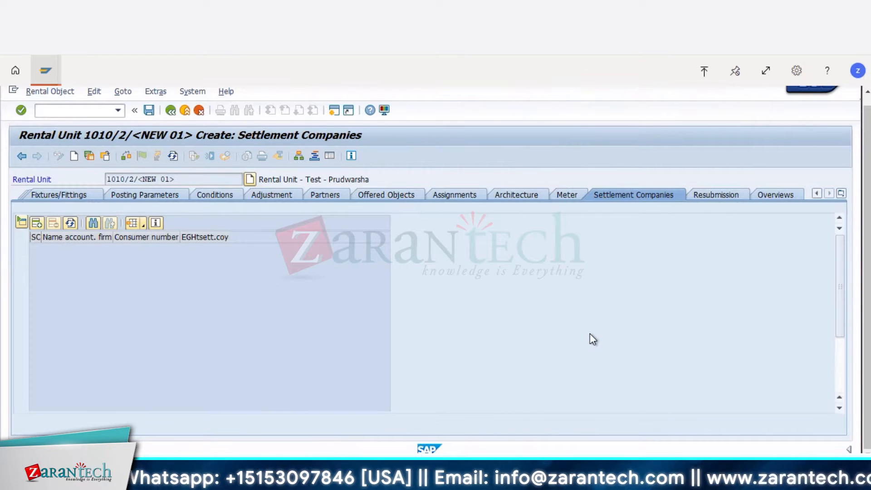
{"action": "left_click", "coordinate": [717, 195]}
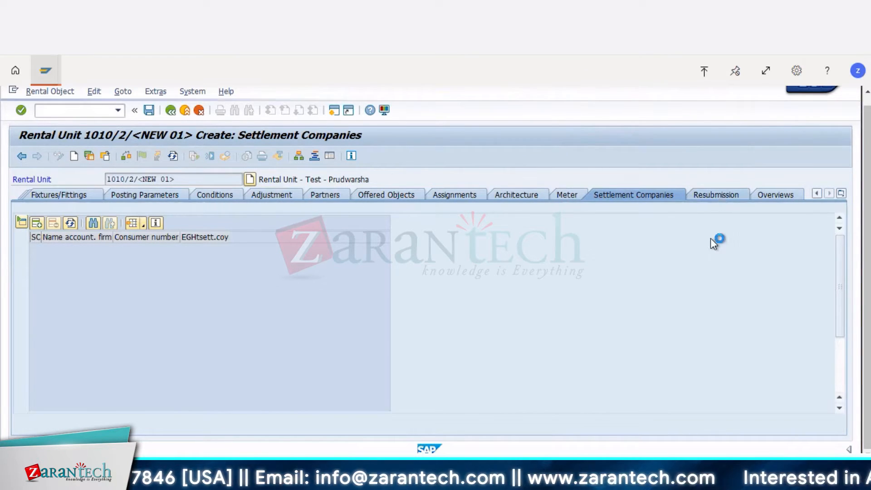
{"action": "left_click", "coordinate": [775, 196]}
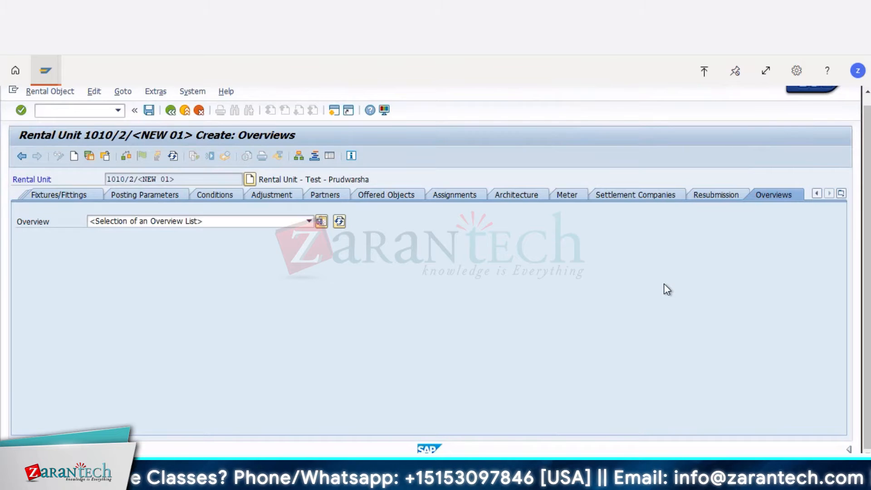
Step: Check the rental unit for errors and assign profit center YB110 (Product A) in the organizational assignment
{"action": "left_click", "coordinate": [124, 157]}
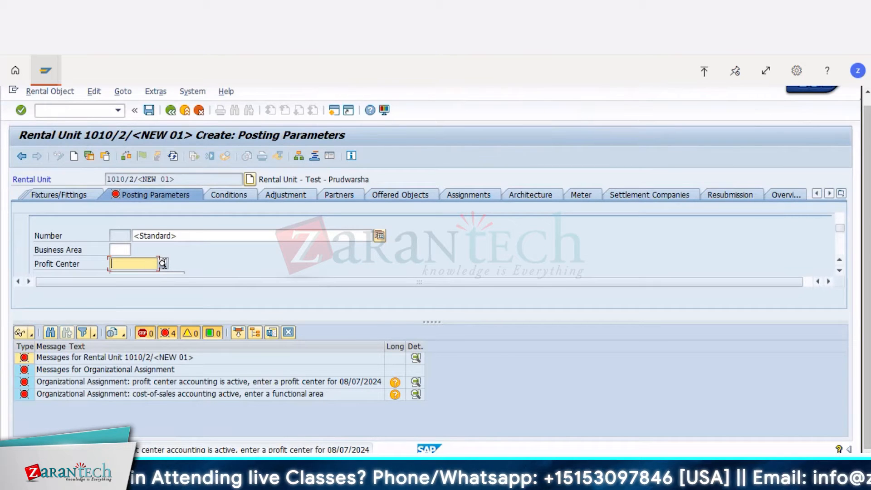
{"action": "left_click", "coordinate": [163, 264]}
{"action": "left_click", "coordinate": [442, 411]}
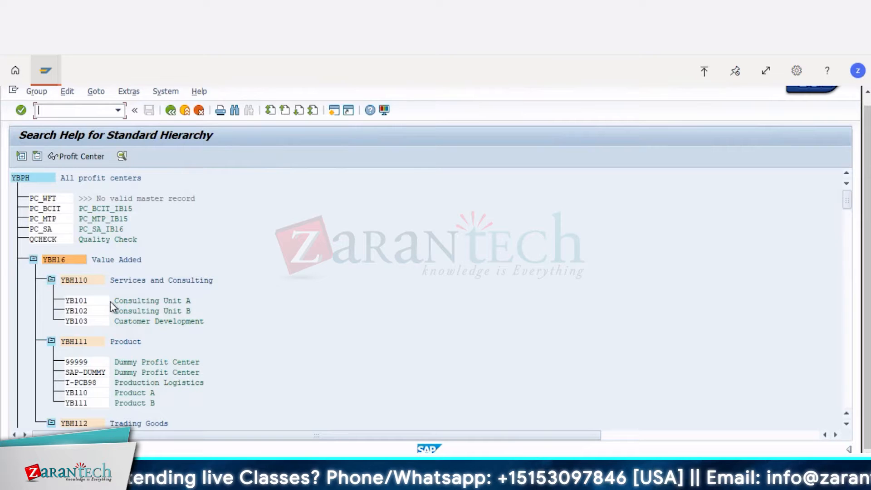
{"action": "double_click", "coordinate": [78, 392]}
{"action": "key", "text": "Return"}
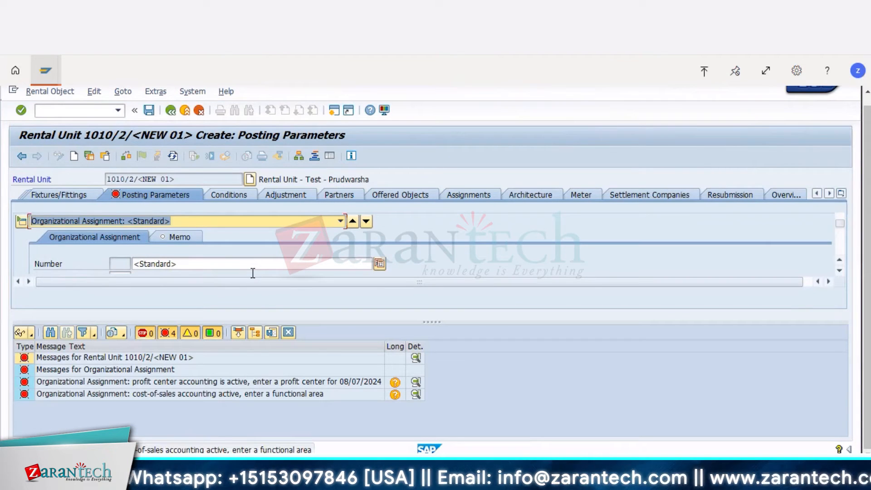
Step: Set the organizational assignment's functional area to 0001 and save the rental unit
{"action": "left_click", "coordinate": [839, 271]}
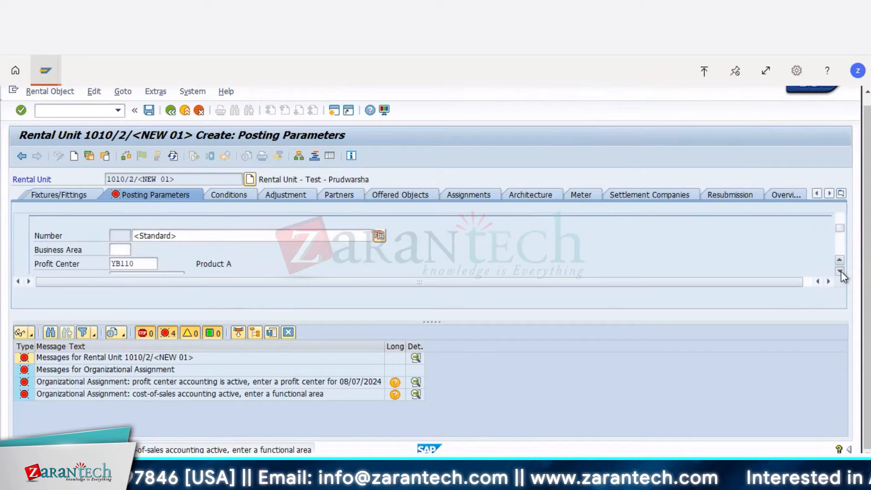
{"action": "left_click", "coordinate": [839, 270]}
{"action": "left_click", "coordinate": [183, 250]}
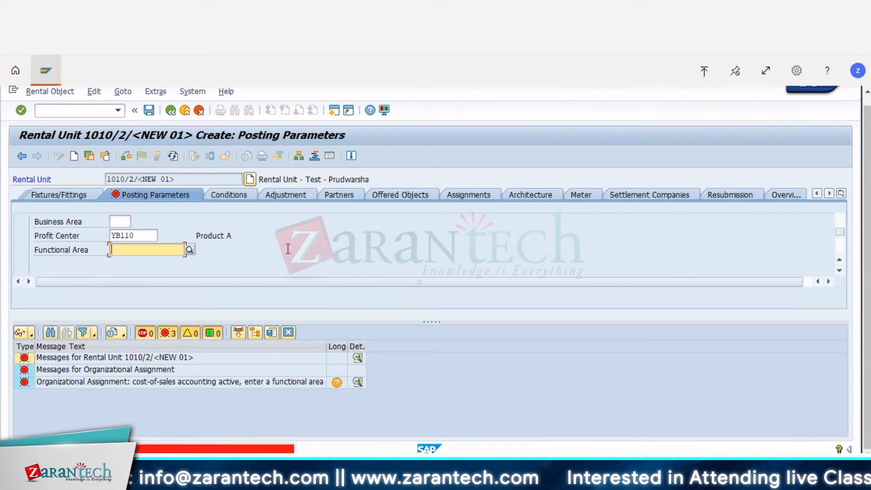
{"action": "left_click", "coordinate": [189, 250]}
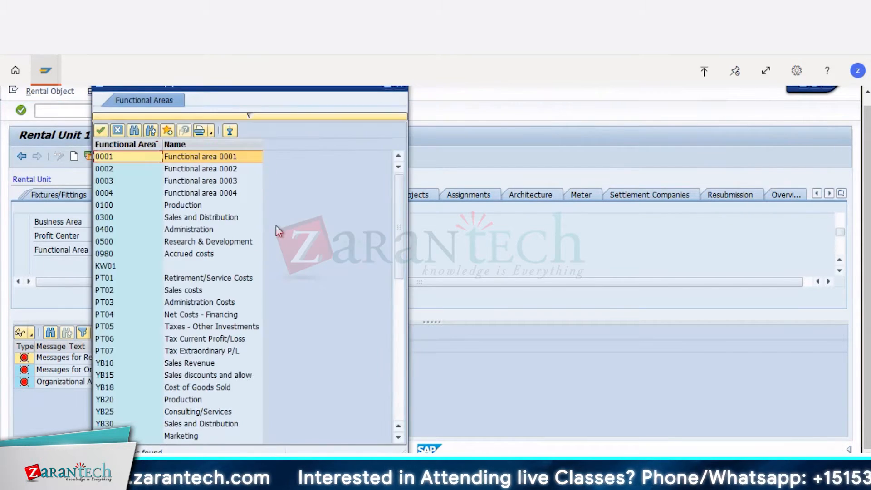
{"action": "double_click", "coordinate": [117, 156]}
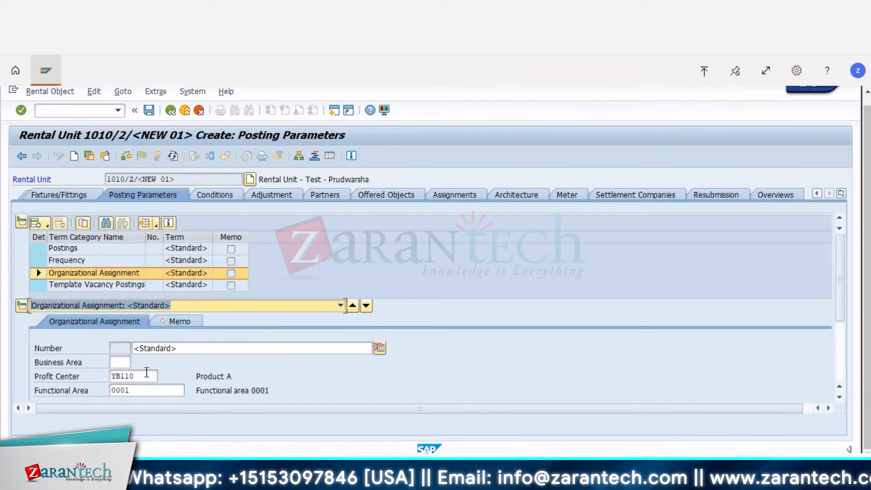
{"action": "left_click", "coordinate": [149, 110]}
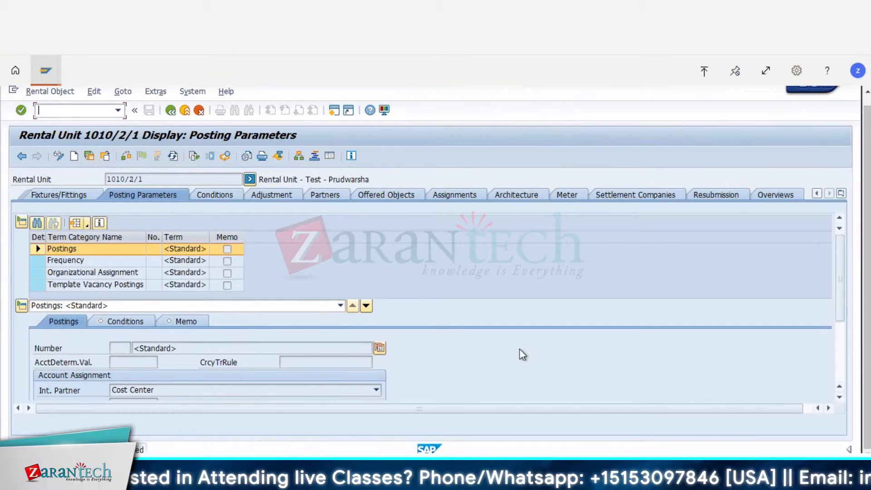
Step: Return to the initial rental object screen and start creating a Pooled Space with usage type 13 in company code 1010, business entity 2
{"action": "left_click", "coordinate": [171, 110]}
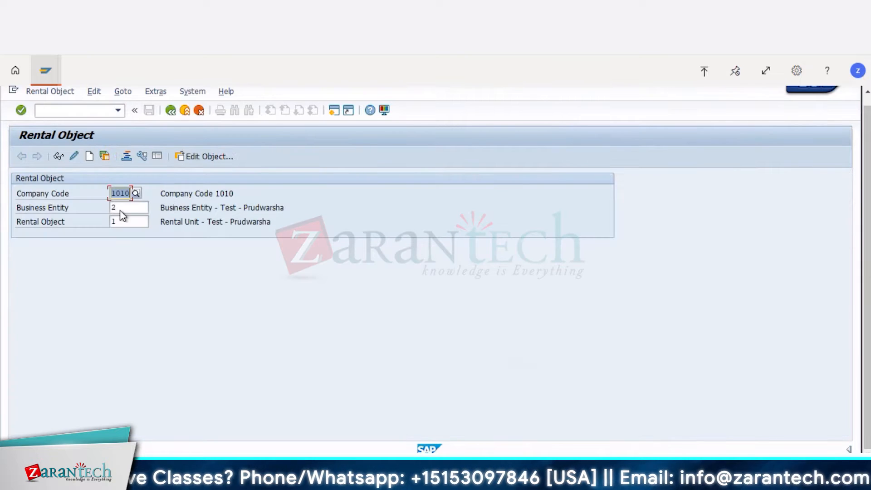
{"action": "left_click", "coordinate": [129, 221]}
{"action": "key", "text": "BackSpace"}
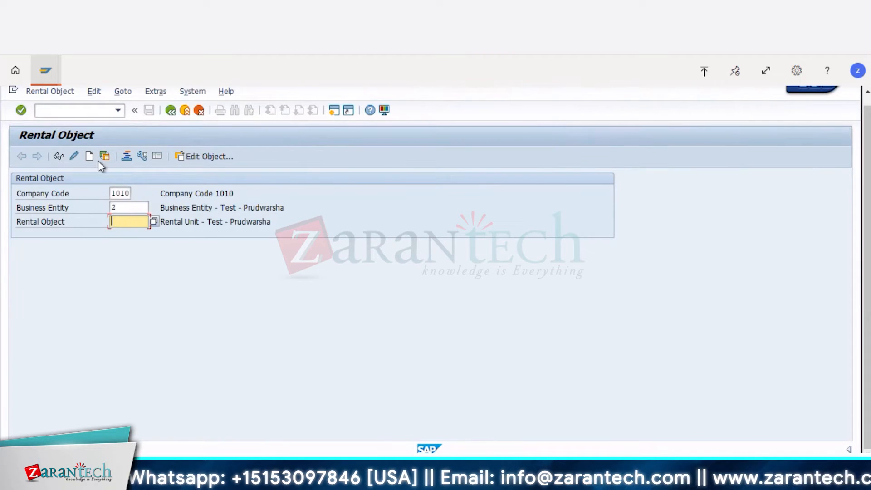
{"action": "left_click", "coordinate": [103, 160]}
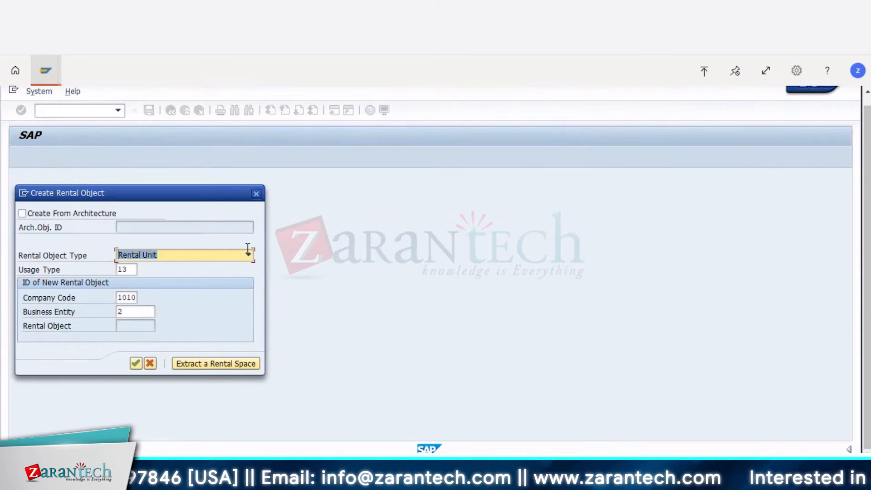
{"action": "left_click", "coordinate": [250, 253]}
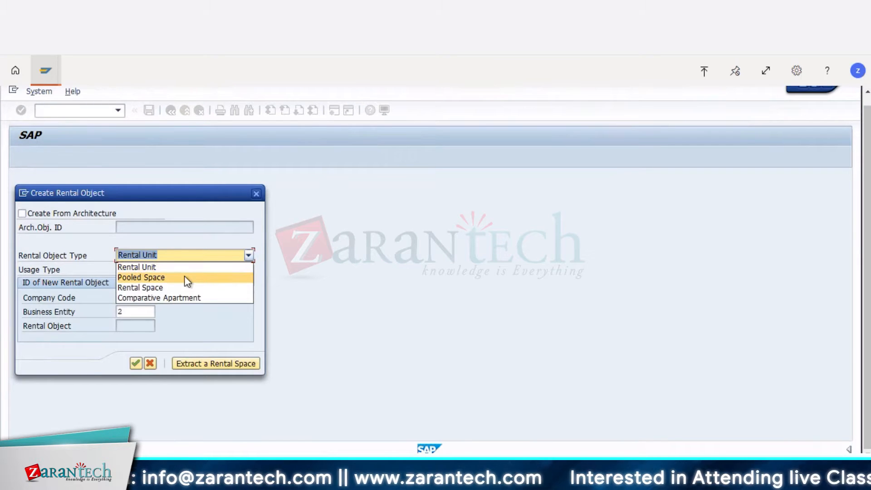
{"action": "left_click", "coordinate": [185, 277]}
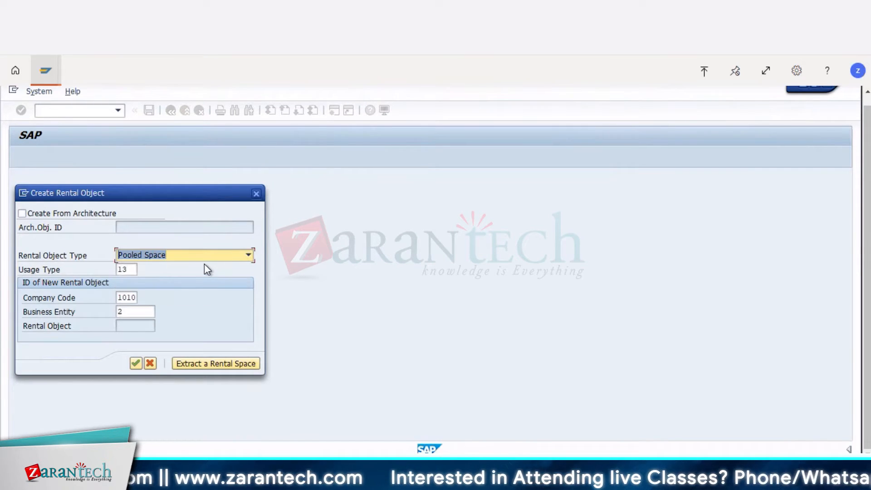
{"action": "key", "text": "Return"}
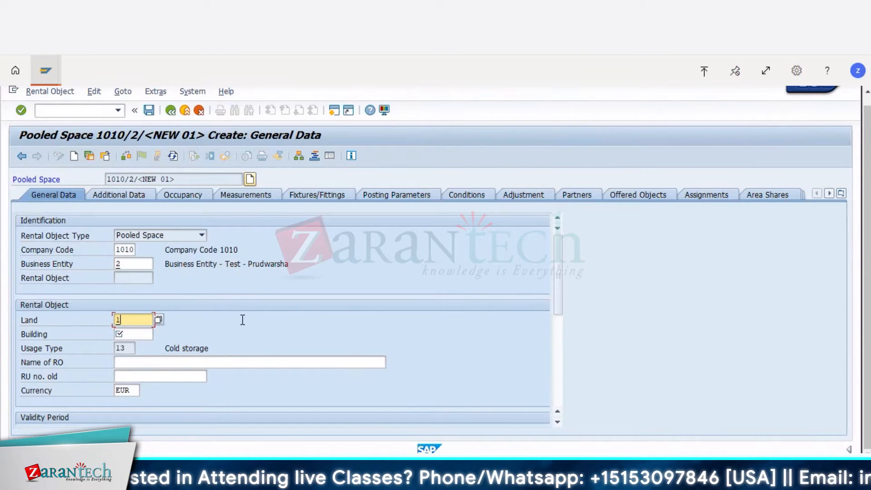
Step: Assign the pooled space to land 1 and name it "RO - Pooled Space - Test" followed by the person's name
{"action": "key", "text": "Return"}
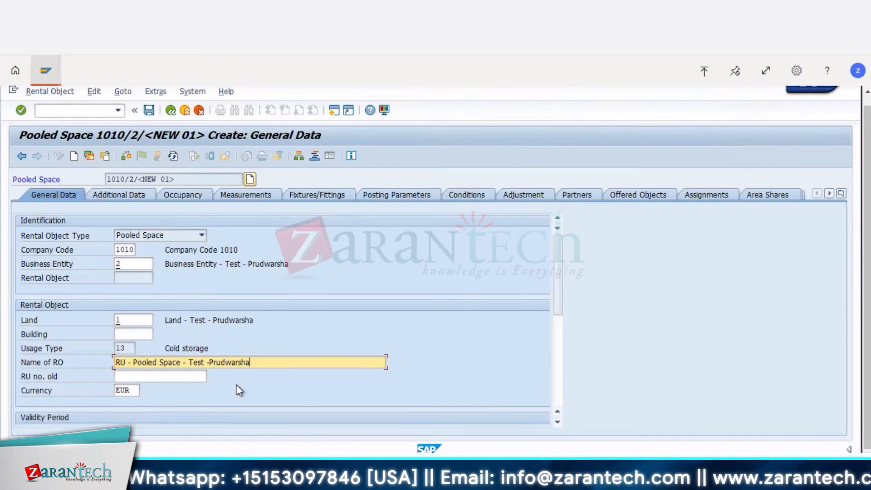
{"action": "left_click", "coordinate": [130, 362]}
{"action": "key", "text": "BackSpace"}
{"action": "key", "text": "BackSpace"}
{"action": "key", "text": "BackSpace"}
{"action": "key", "text": "BackSpace"}
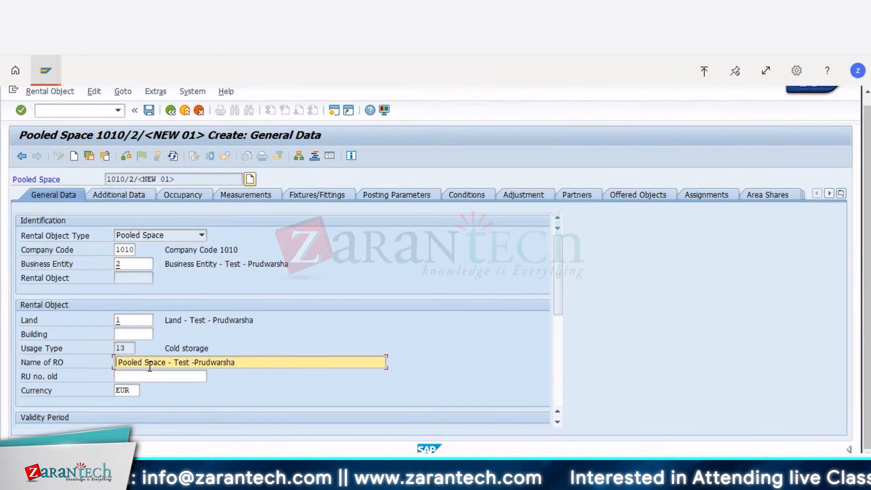
{"action": "type", "text": "RO -"}
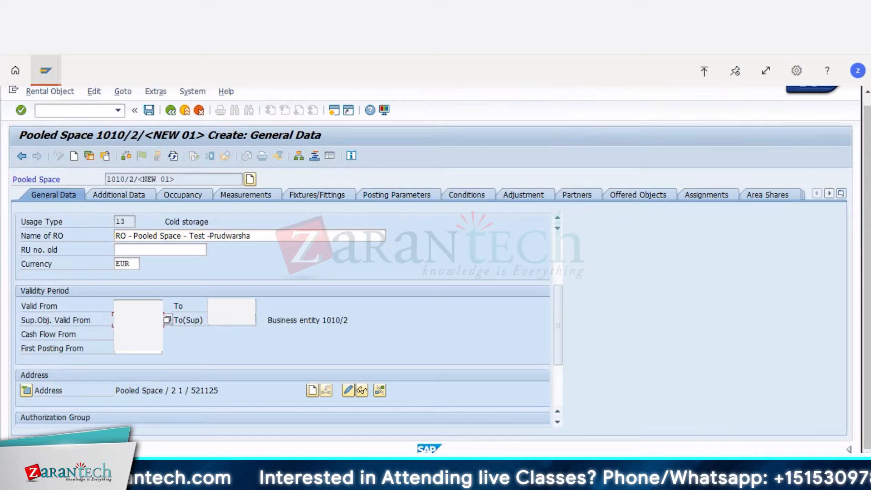
Step: Set the pooled space's validity period from 08/07/2024 to 12/30/2024
{"action": "left_click", "coordinate": [153, 306]}
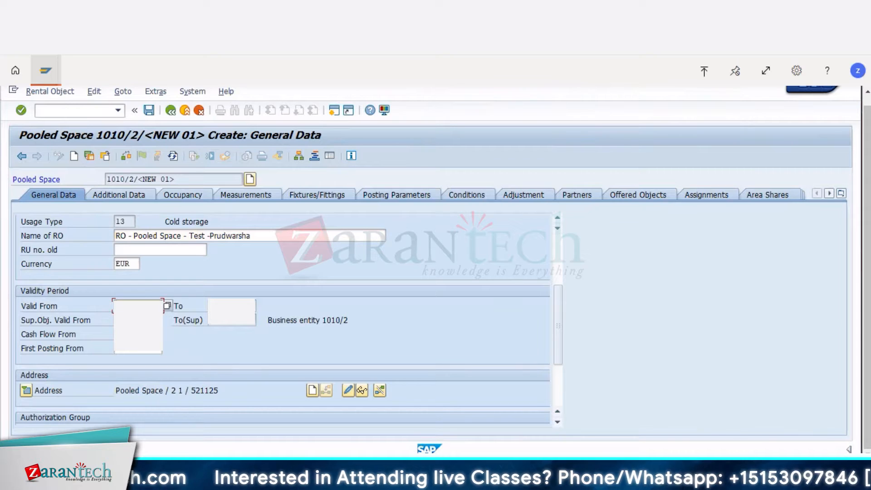
{"action": "left_click", "coordinate": [210, 321]}
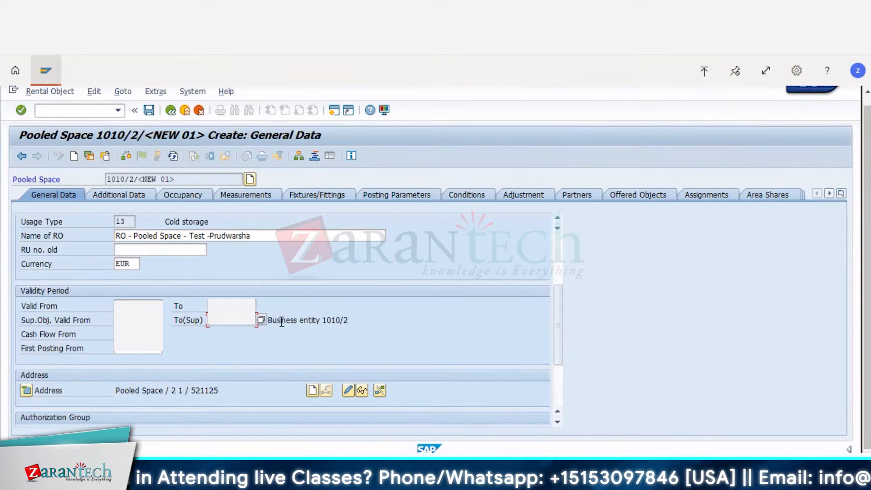
{"action": "left_click", "coordinate": [230, 307]}
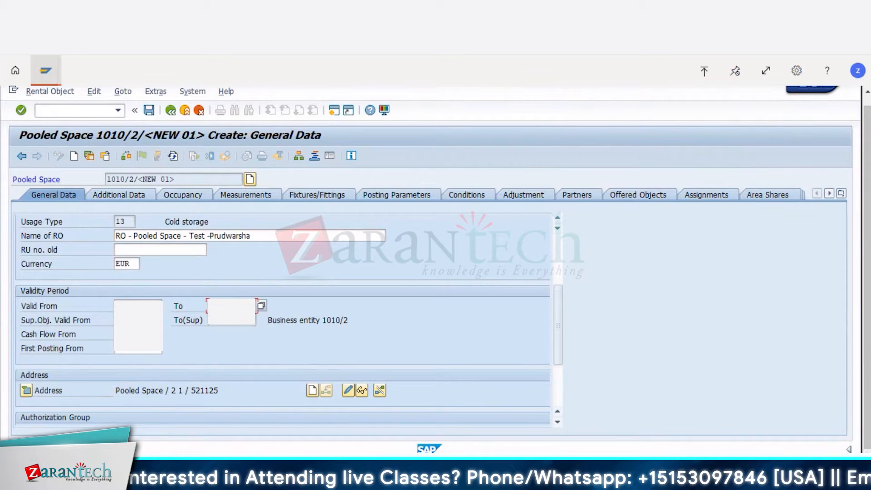
{"action": "left_click", "coordinate": [220, 305]}
{"action": "left_click", "coordinate": [360, 320]}
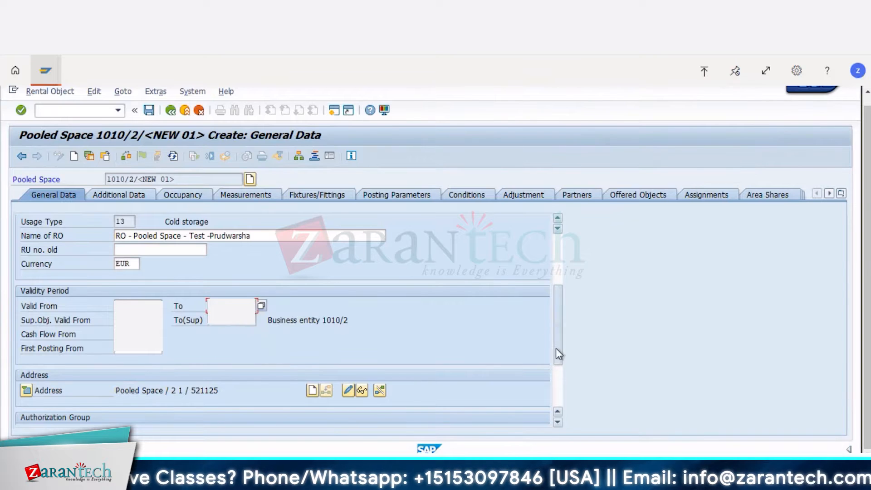
{"action": "left_click_drag", "start_coordinate": [558, 354], "coordinate": [557, 290]}
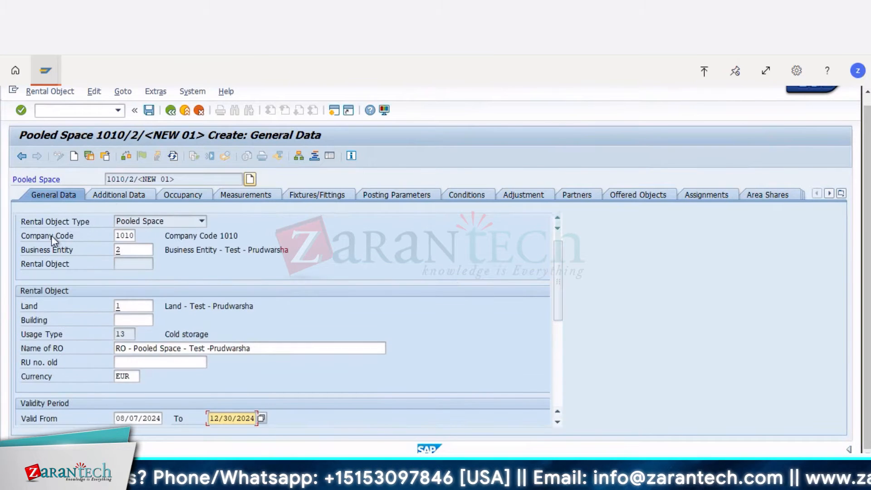
Step: In the pooled space's additional data, set the part of building to 09 (3 leftflat elev)
{"action": "left_click", "coordinate": [111, 196]}
{"action": "left_click", "coordinate": [132, 235]}
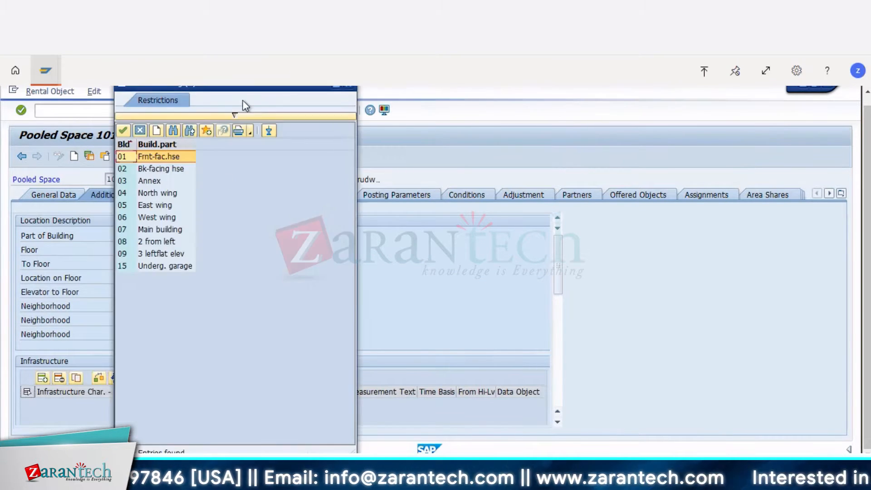
{"action": "left_click", "coordinate": [166, 255]}
{"action": "double_click", "coordinate": [165, 255]}
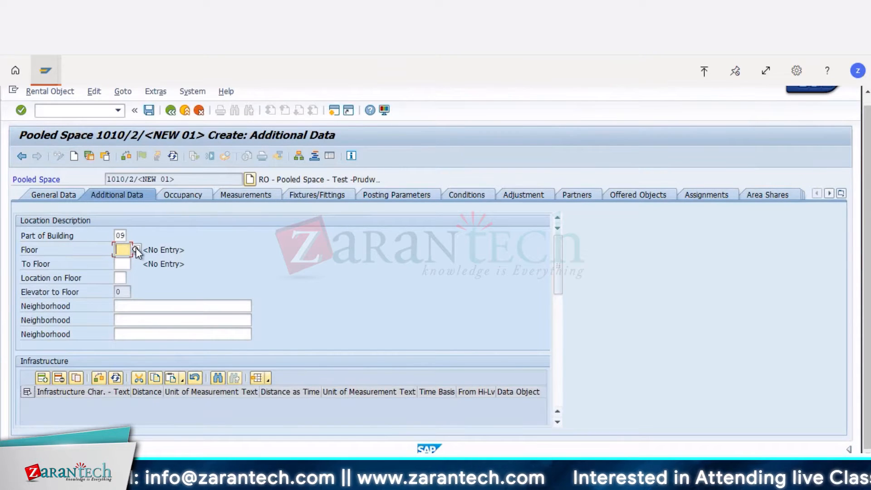
Step: Set the floor range from 113 (13th floor) to 116 (16th floor) and the location on floor to L3
{"action": "left_click", "coordinate": [134, 249]}
{"action": "left_click", "coordinate": [32, 192]}
{"action": "double_click", "coordinate": [32, 193]}
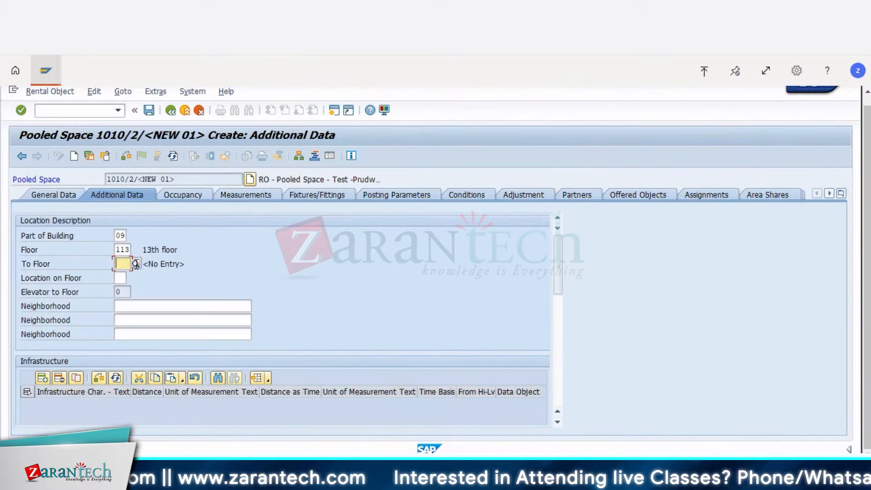
{"action": "left_click", "coordinate": [135, 263]}
{"action": "double_click", "coordinate": [11, 230]}
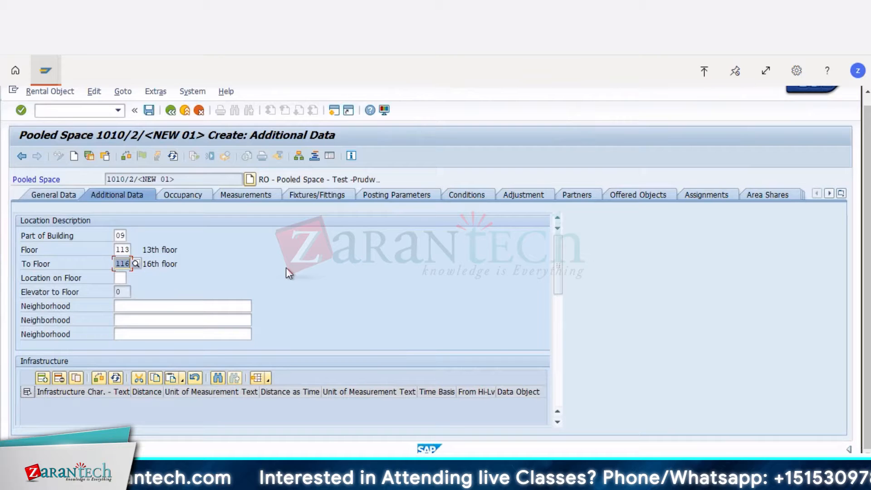
{"action": "left_click", "coordinate": [121, 277]}
{"action": "left_click", "coordinate": [132, 278]}
{"action": "double_click", "coordinate": [152, 182]}
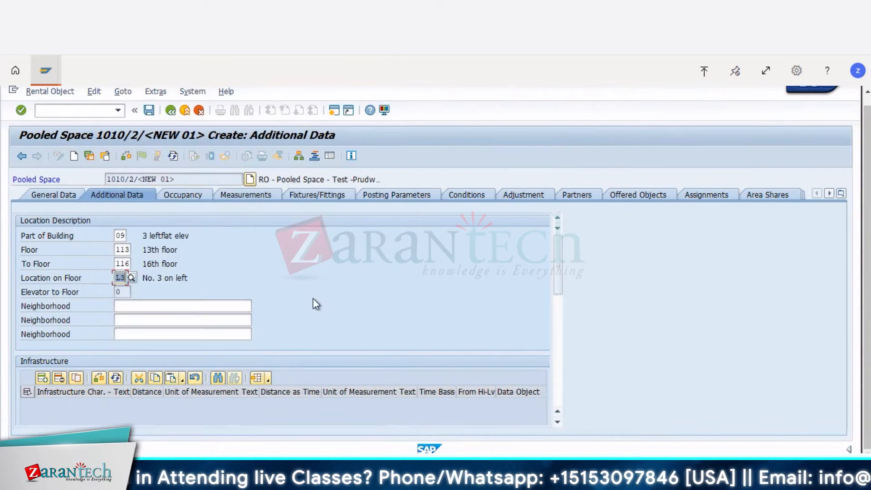
Step: Change the first measurement to type A001 (Total Area) and set its capacity to 250000 M2
{"action": "left_click", "coordinate": [185, 195]}
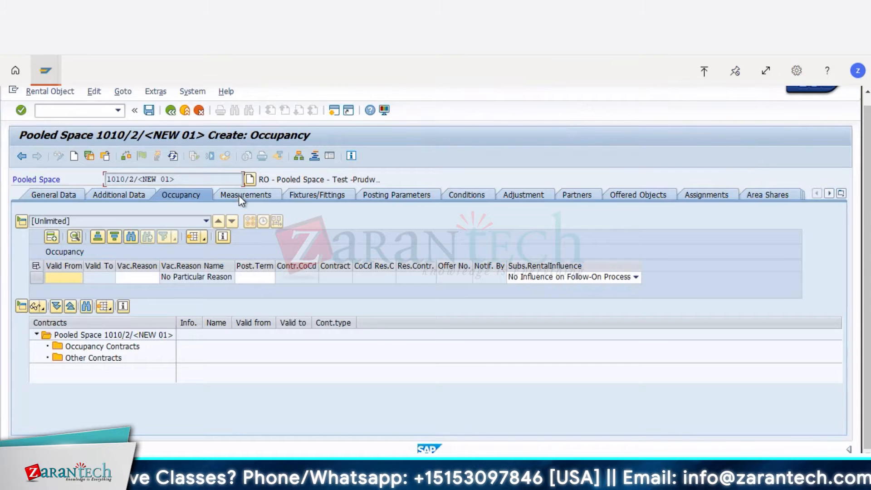
{"action": "left_click", "coordinate": [337, 199]}
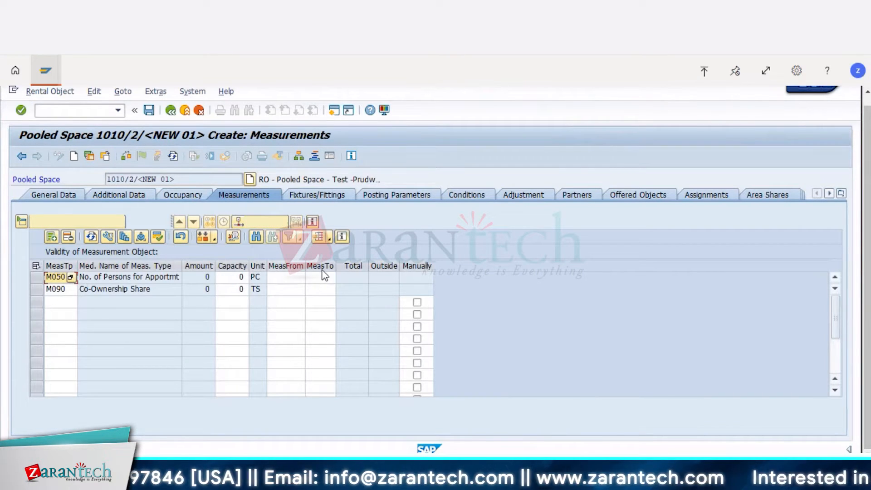
{"action": "left_click", "coordinate": [72, 276]}
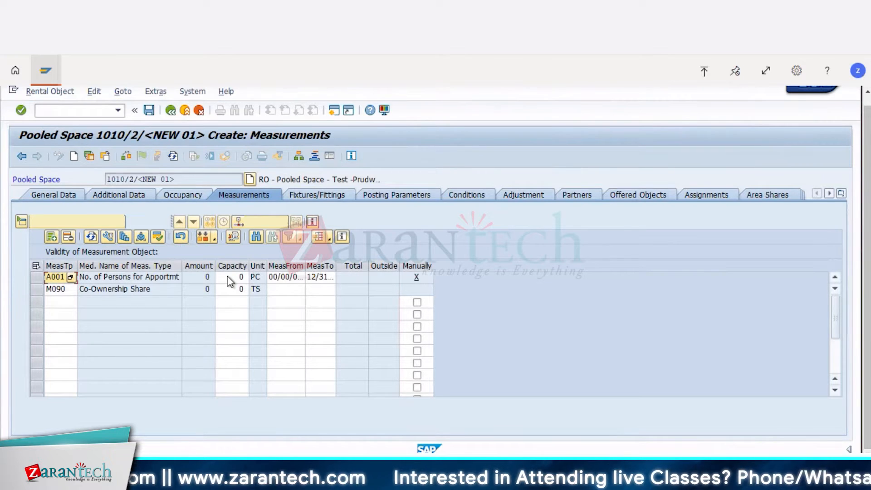
{"action": "key", "text": "Return"}
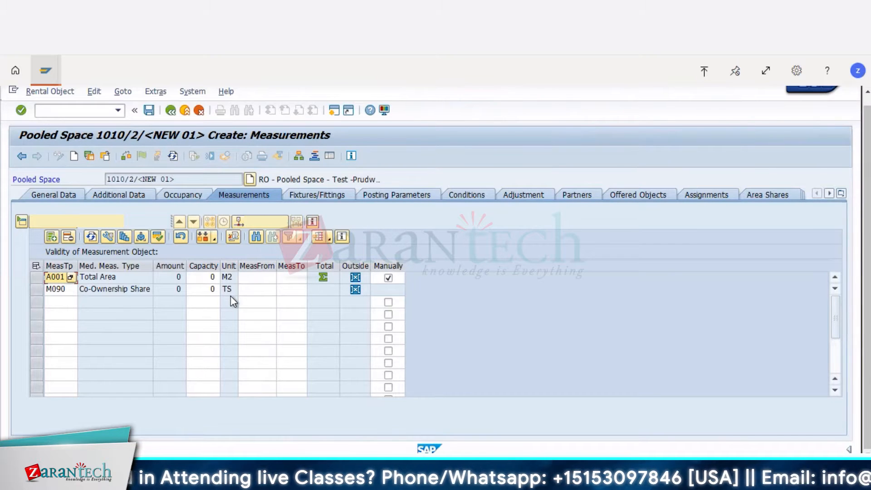
{"action": "left_click", "coordinate": [214, 278]}
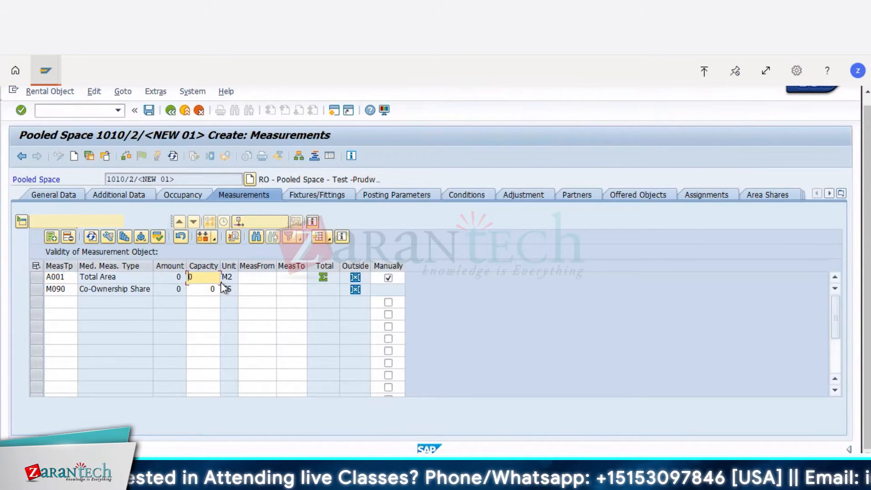
{"action": "type", "text": "250000"}
{"action": "key", "text": "Return"}
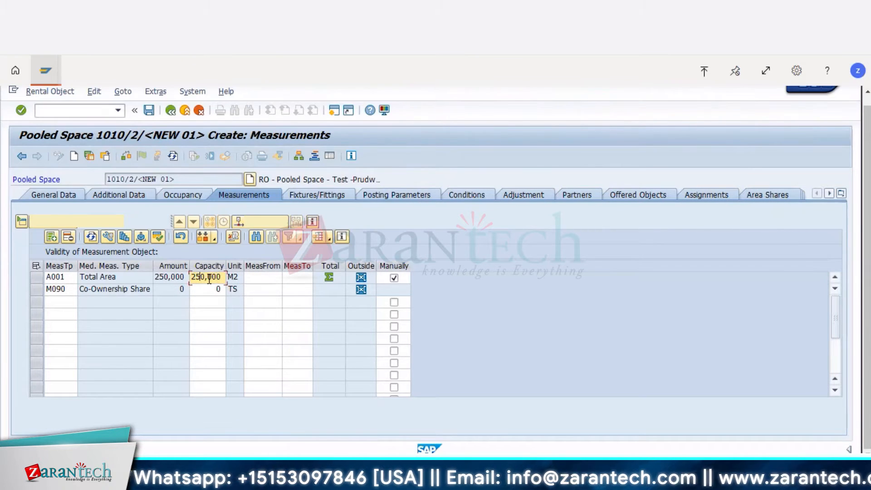
{"action": "key", "text": "Right"}
{"action": "key", "text": "Right"}
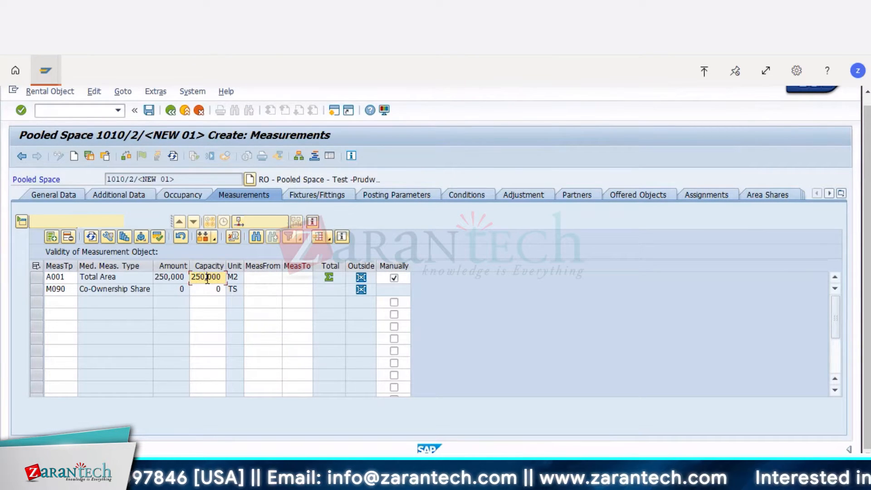
{"action": "left_click", "coordinate": [207, 278]}
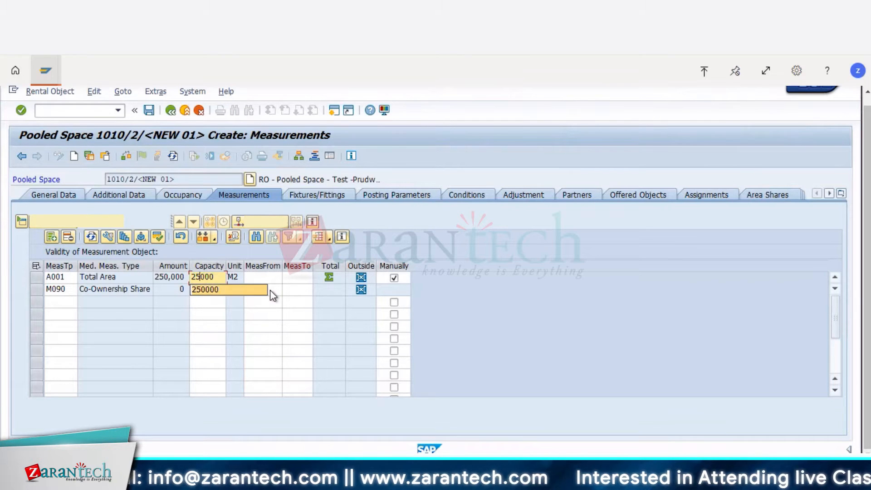
{"action": "left_click", "coordinate": [208, 291]}
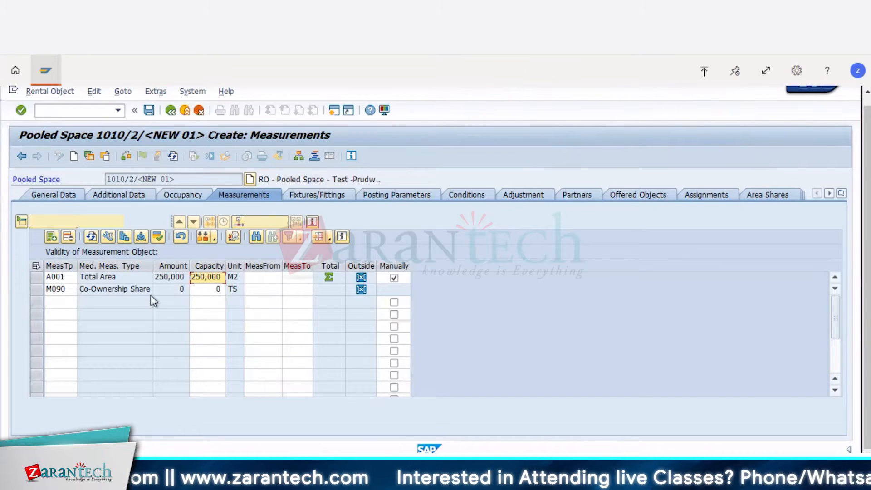
Step: Change the Co-Ownership Share measurement to type A003 (Usable Space)
{"action": "left_click", "coordinate": [61, 289]}
{"action": "left_click", "coordinate": [72, 288]}
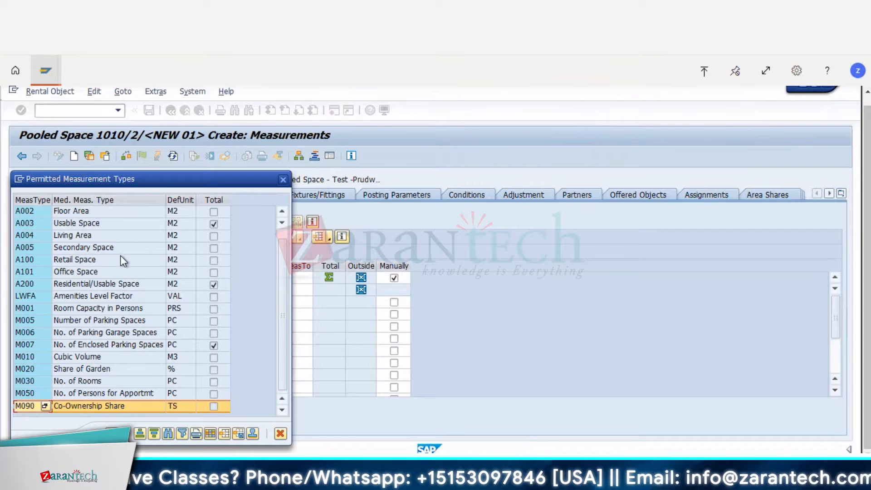
{"action": "double_click", "coordinate": [17, 222]}
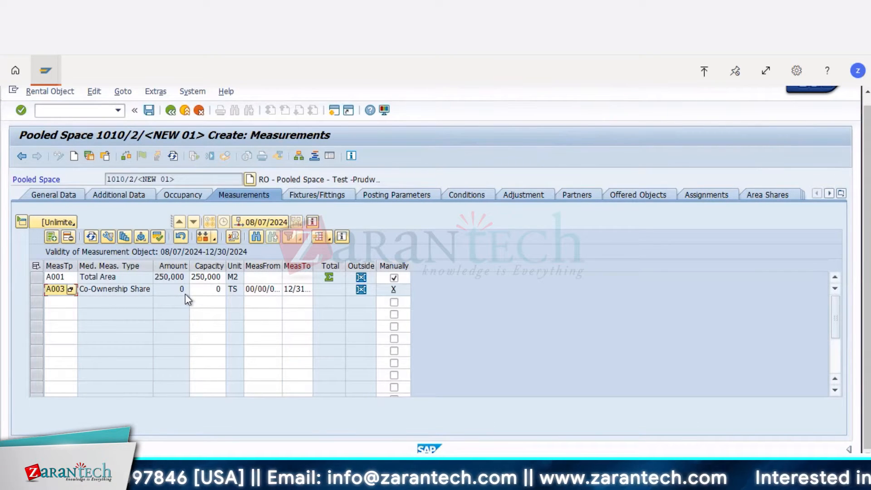
{"action": "key", "text": "Return"}
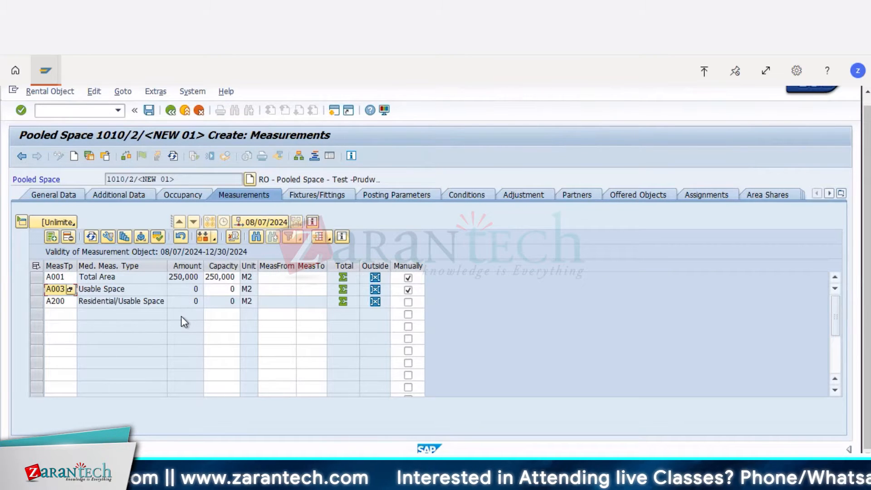
{"action": "left_click", "coordinate": [227, 289]}
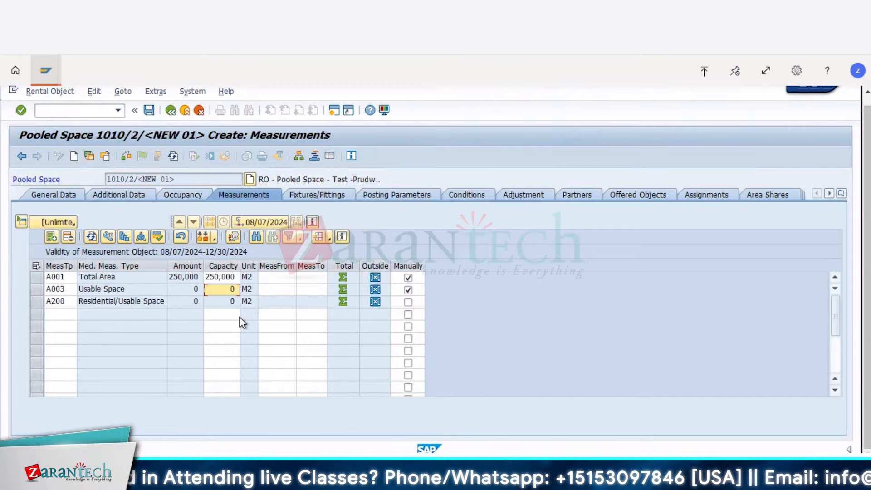
Step: Assign profit center YB110 and functional area 0001 in the organizational assignment, and check and save the pooled space
{"action": "left_click", "coordinate": [394, 195]}
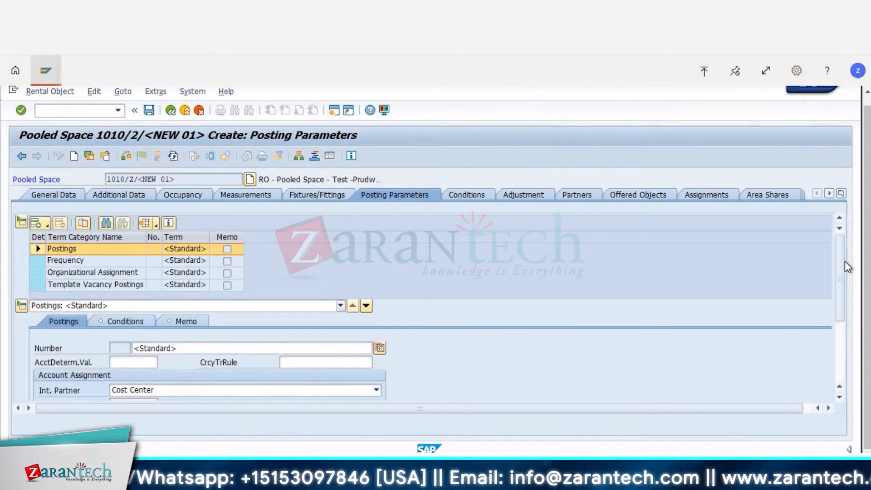
{"action": "mouse_move", "coordinate": [840, 279]}
{"action": "left_mouse_down"}
{"action": "mouse_move", "coordinate": [844, 297]}
{"action": "mouse_move", "coordinate": [842, 271]}
{"action": "left_mouse_up"}
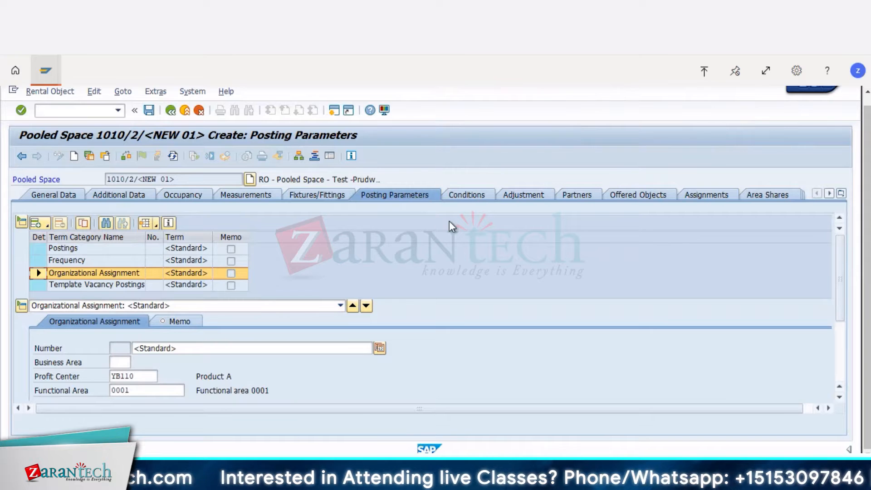
{"action": "left_click", "coordinate": [126, 157]}
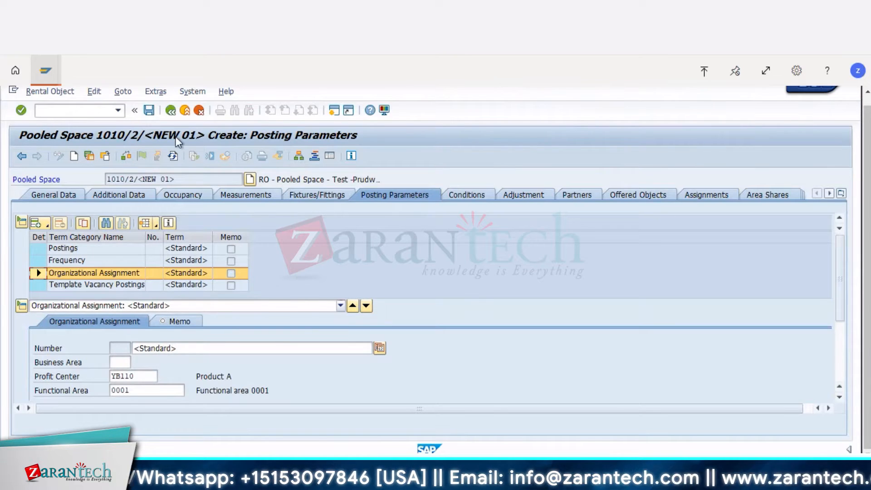
{"action": "left_click", "coordinate": [150, 111]}
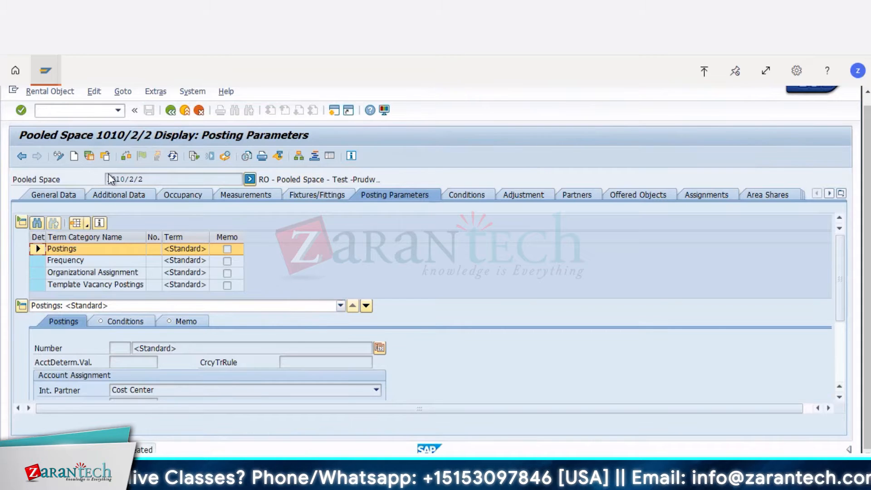
Step: Open the rental object transaction REBDRO in a new session
{"action": "left_click", "coordinate": [43, 112]}
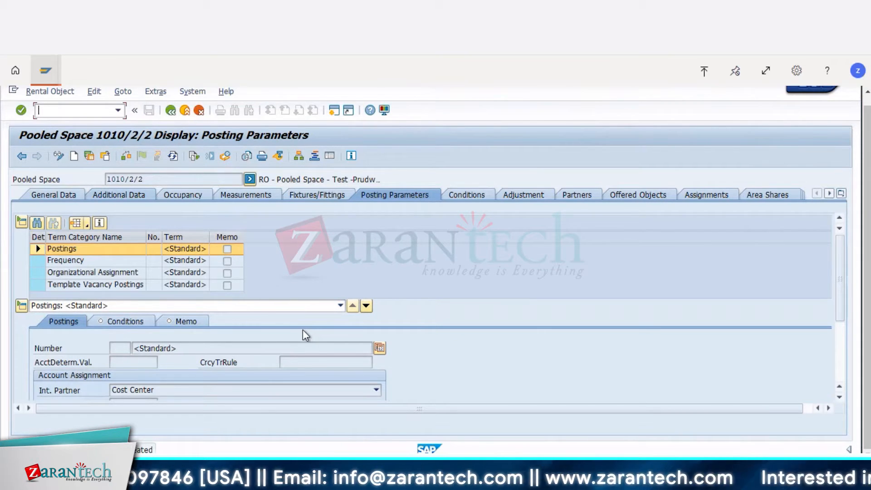
{"action": "type", "text": "/o"}
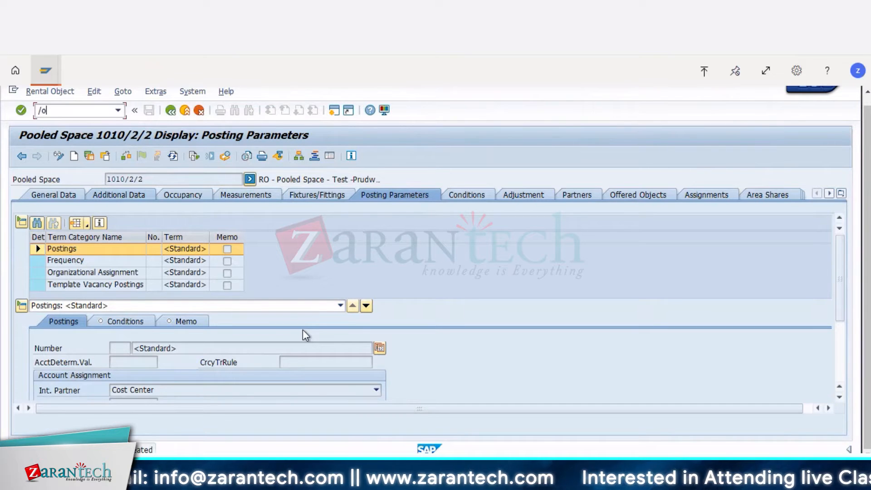
{"action": "type", "text": "rebdro"}
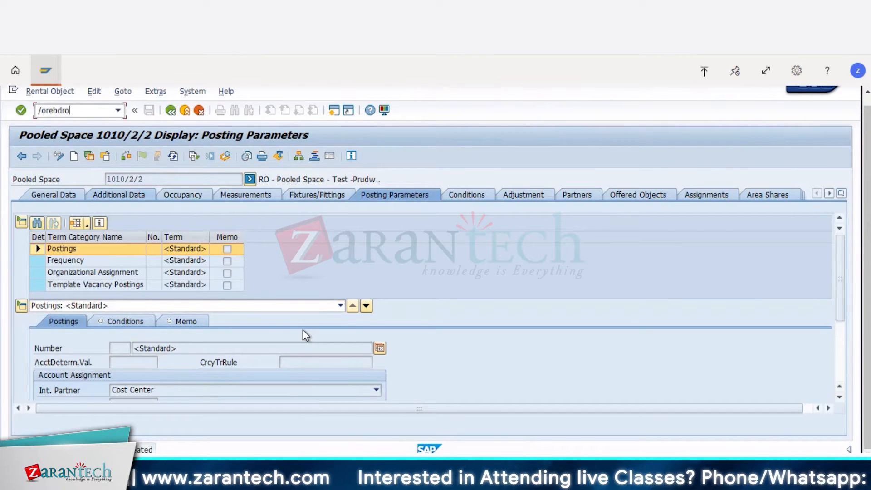
{"action": "key", "text": "Return"}
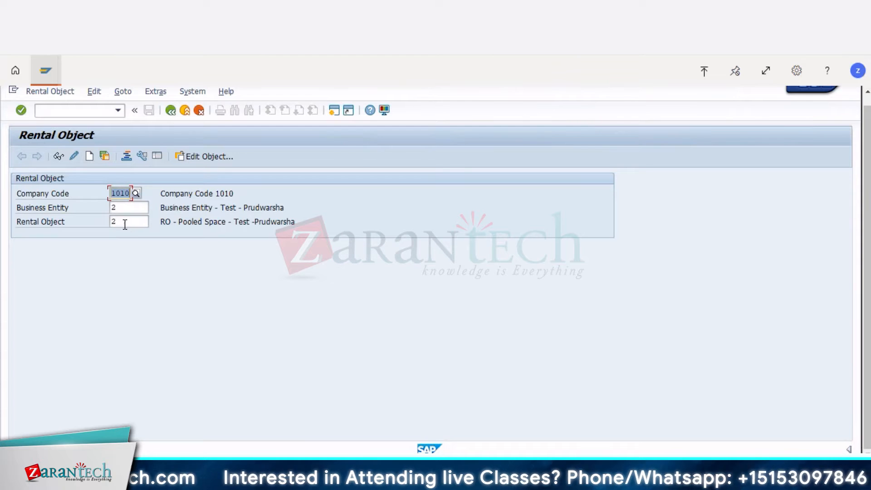
Step: Start creating a Rental Space with usage type 13 in company code 1010, business entity 2
{"action": "left_click", "coordinate": [124, 221]}
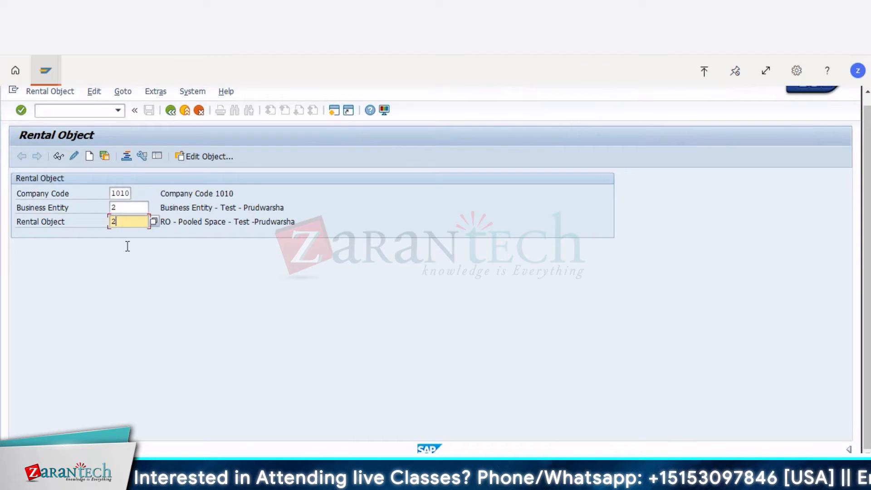
{"action": "left_click", "coordinate": [88, 159]}
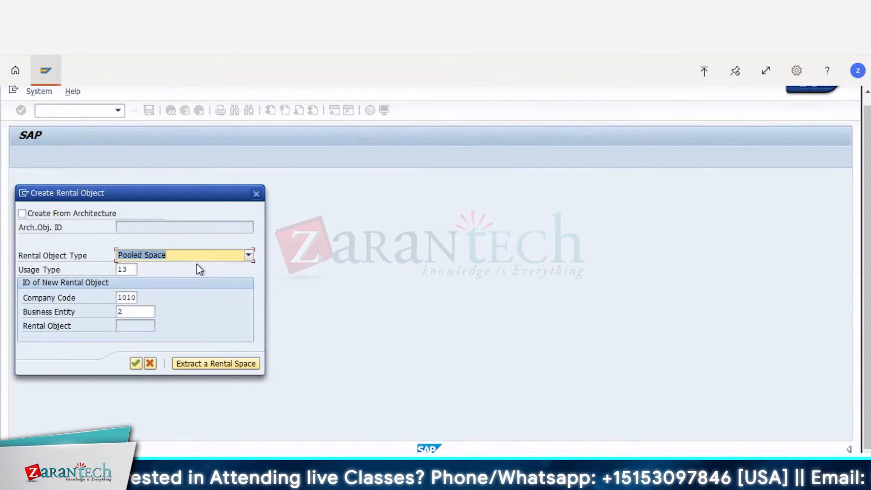
{"action": "left_click", "coordinate": [197, 261]}
{"action": "left_click", "coordinate": [185, 288]}
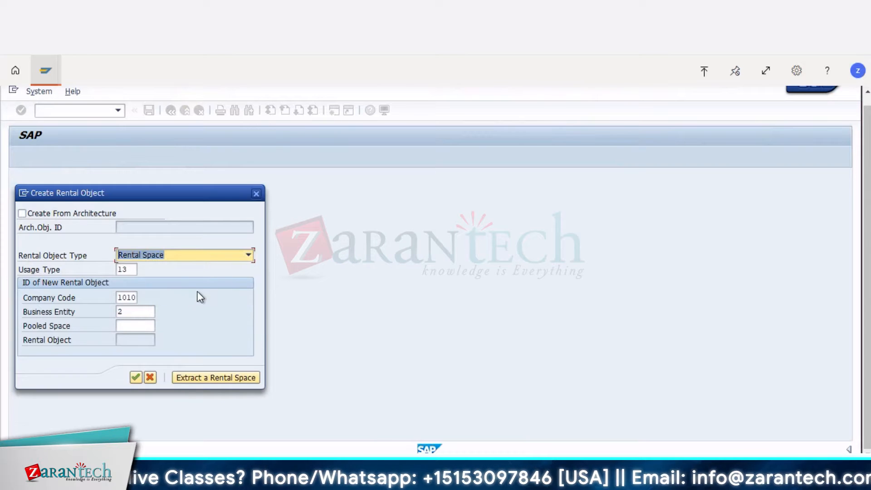
{"action": "left_click", "coordinate": [135, 378]}
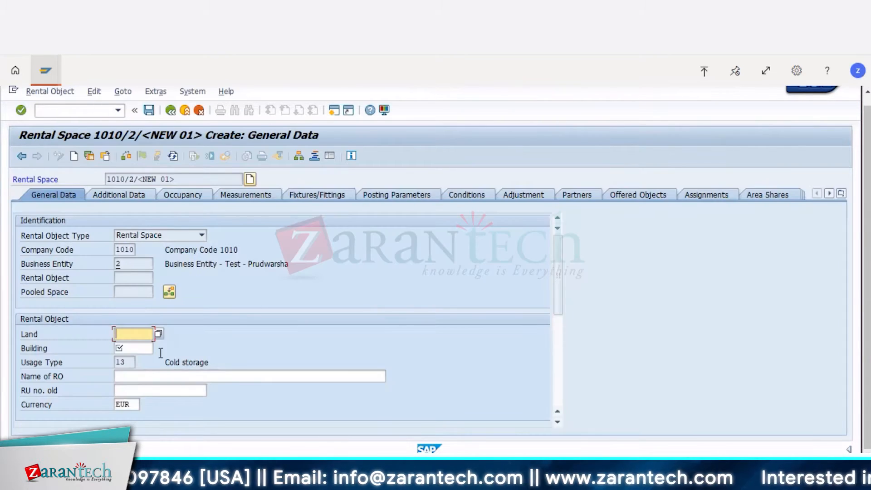
{"action": "type", "text": "1"}
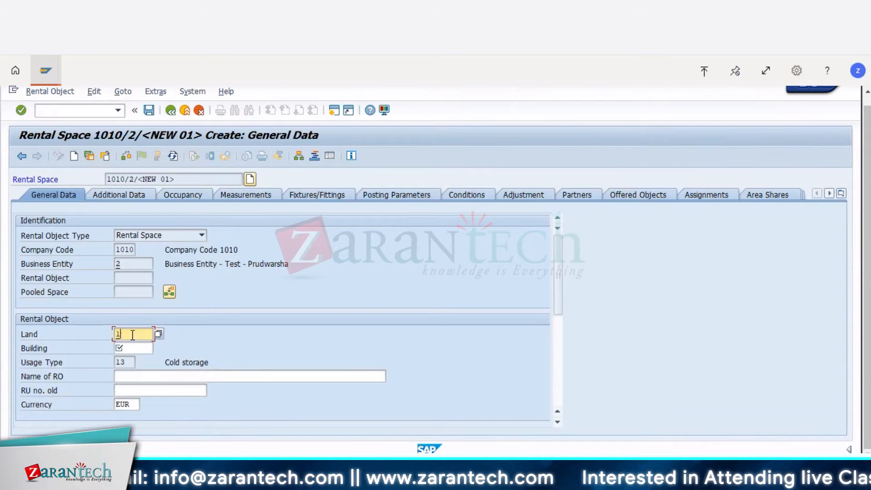
{"action": "key", "text": "Return"}
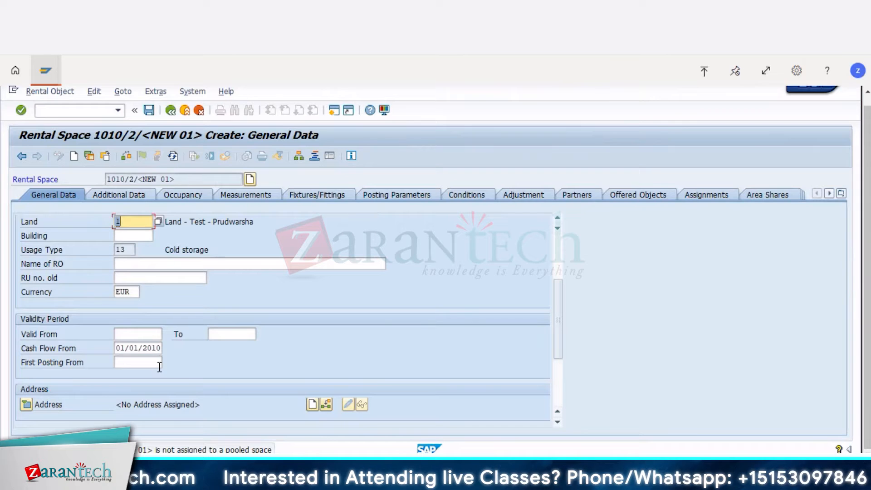
{"action": "scroll", "coordinate": [161, 362], "scroll_direction": "up", "scroll_amount": 2}
{"action": "scroll", "coordinate": [162, 364], "scroll_direction": "up", "scroll_amount": 1}
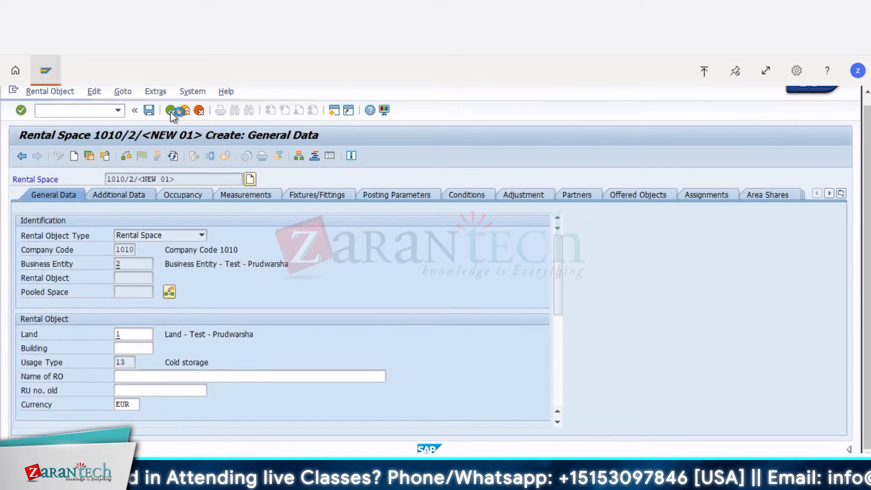
{"action": "left_click", "coordinate": [170, 111]}
{"action": "left_click", "coordinate": [241, 365]}
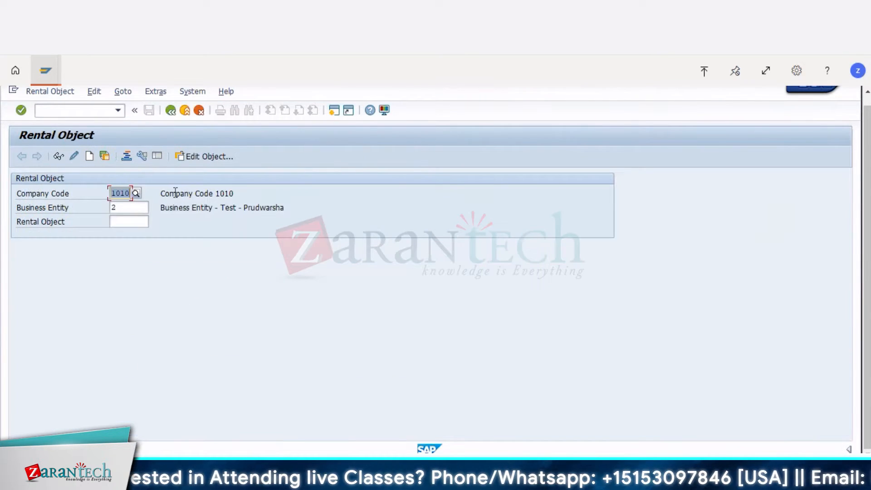
Step: Restart creating the rental space with usage type 13 and try assigning it to pooled space 1
{"action": "left_click", "coordinate": [87, 160]}
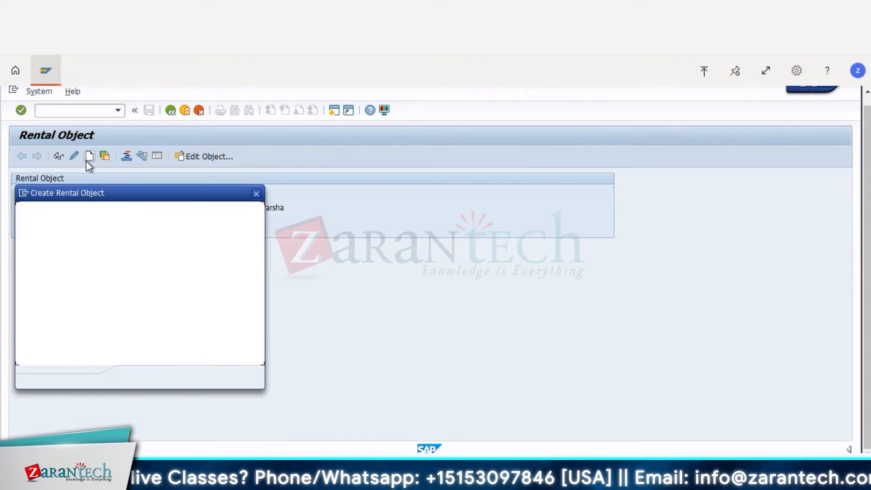
{"action": "left_click", "coordinate": [131, 326]}
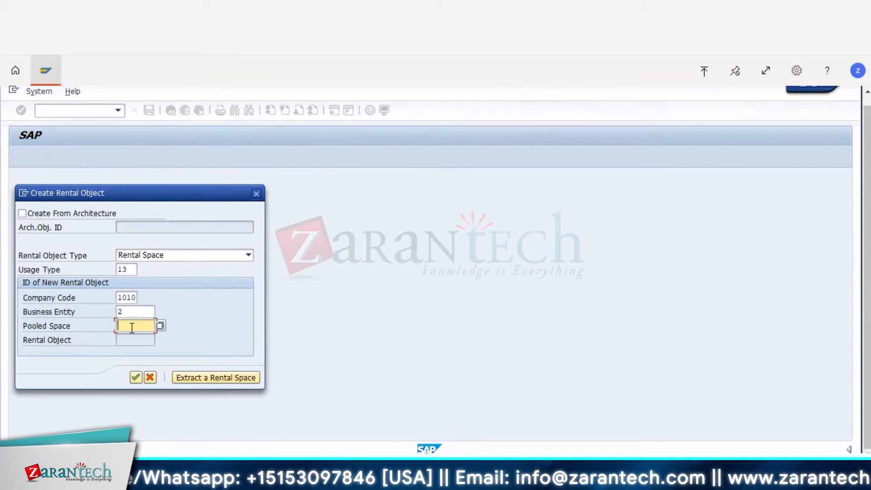
{"action": "type", "text": "1"}
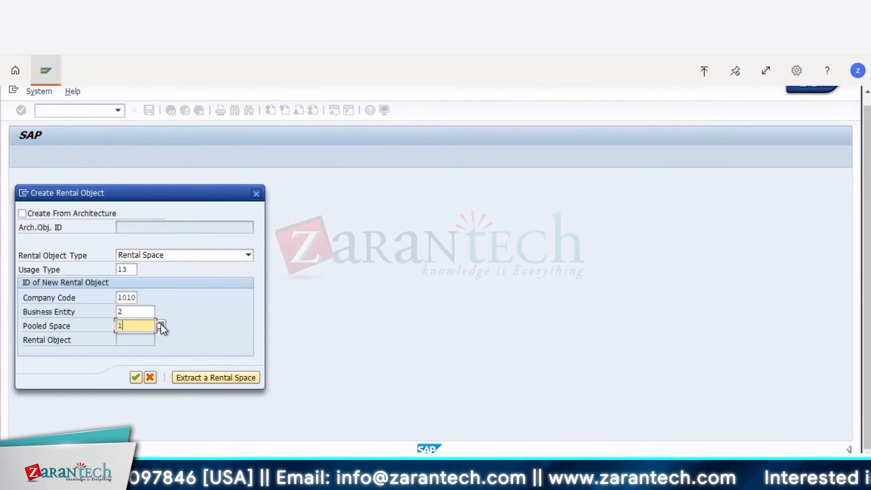
{"action": "key", "text": "Return"}
{"action": "left_click", "coordinate": [325, 363]}
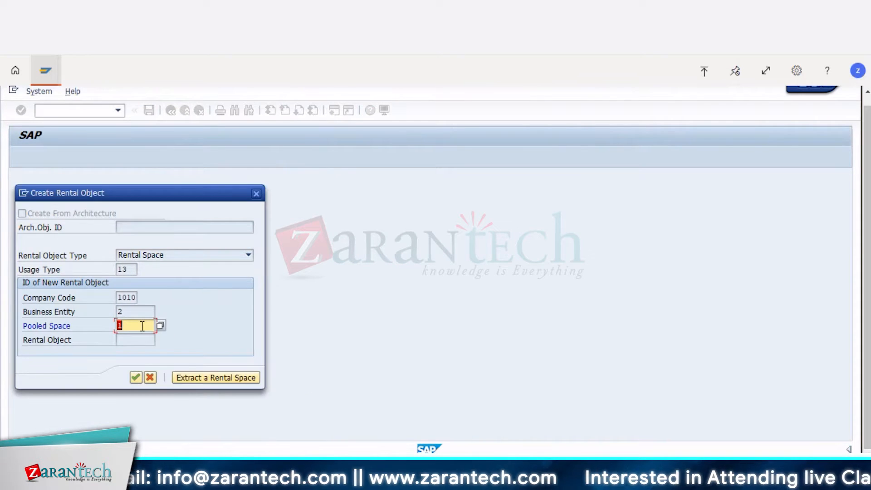
{"action": "type", "text": "12"}
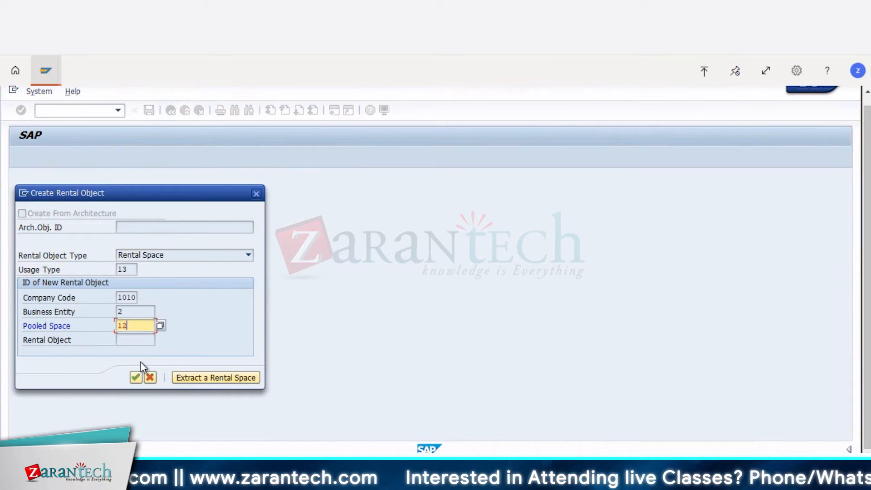
{"action": "key", "text": "BackSpace"}
{"action": "key", "text": "BackSpace"}
Step: Look up the pooled space number and create the rental space under pooled space 2
{"action": "left_click", "coordinate": [161, 326]}
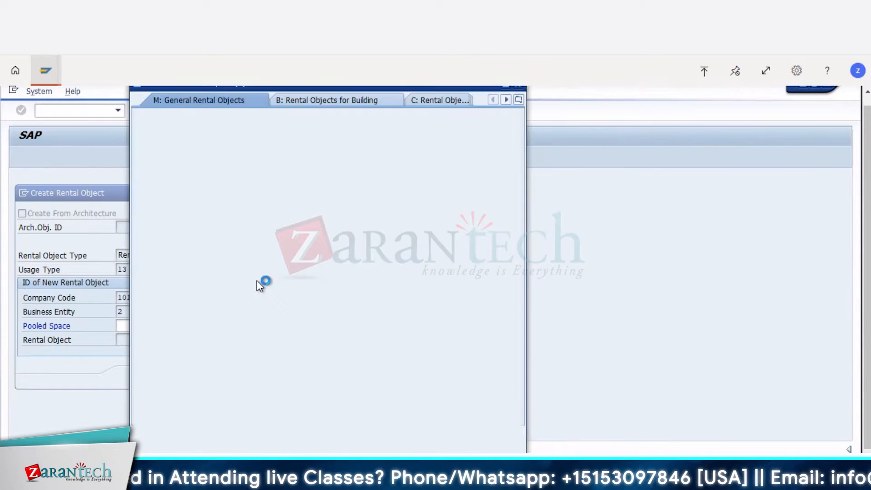
{"action": "key", "text": "Return"}
{"action": "left_click", "coordinate": [47, 78]}
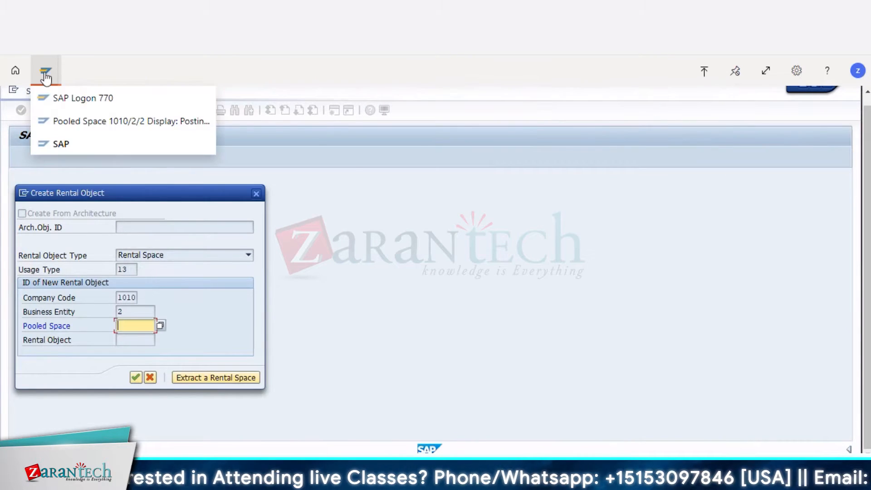
{"action": "left_click", "coordinate": [72, 129]}
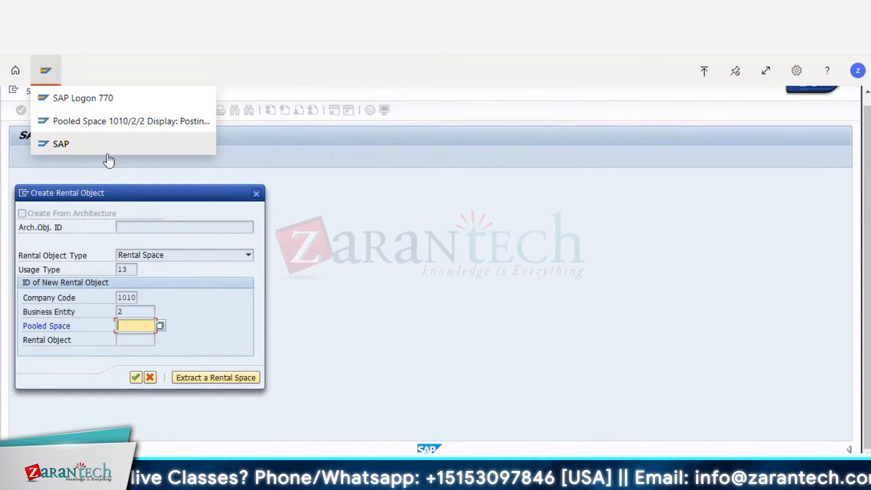
{"action": "type", "text": "2"}
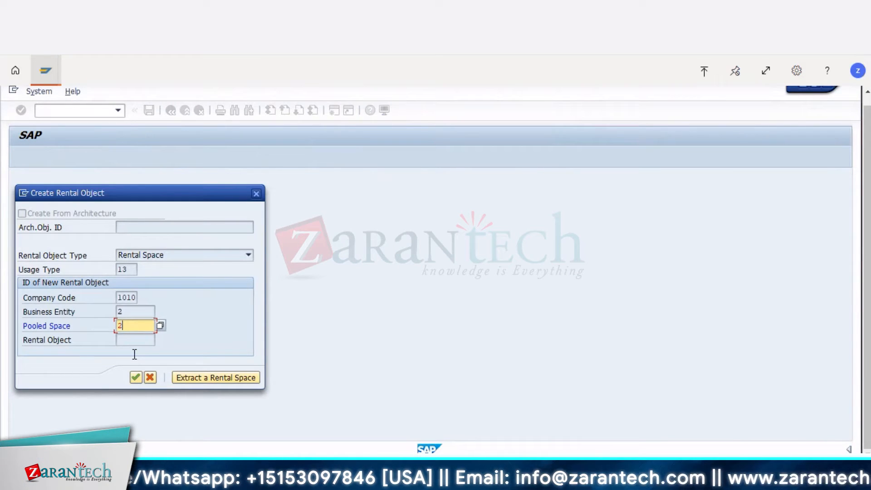
{"action": "left_click", "coordinate": [135, 378]}
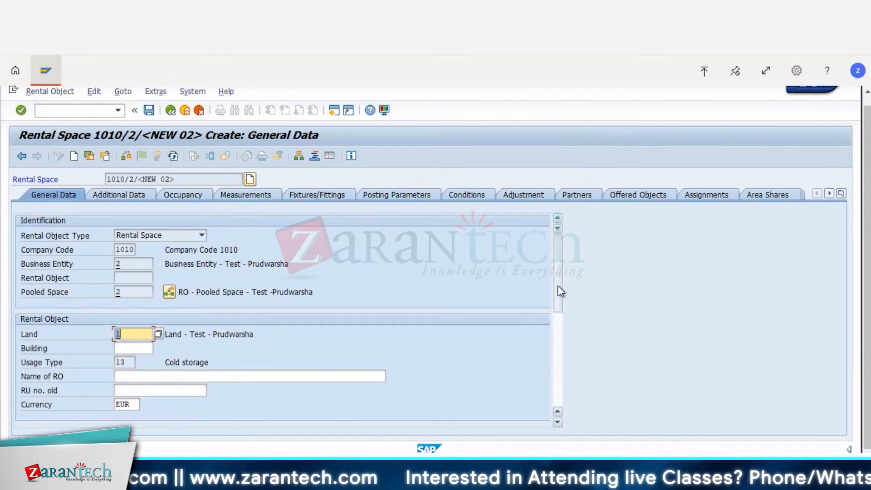
Step: Name the rental object "RO - Rental Space - Test - " followed by the person's name
{"action": "scroll", "coordinate": [557, 301], "scroll_direction": "down", "scroll_amount": 3}
{"action": "scroll", "coordinate": [556, 281], "scroll_direction": "up", "scroll_amount": 3}
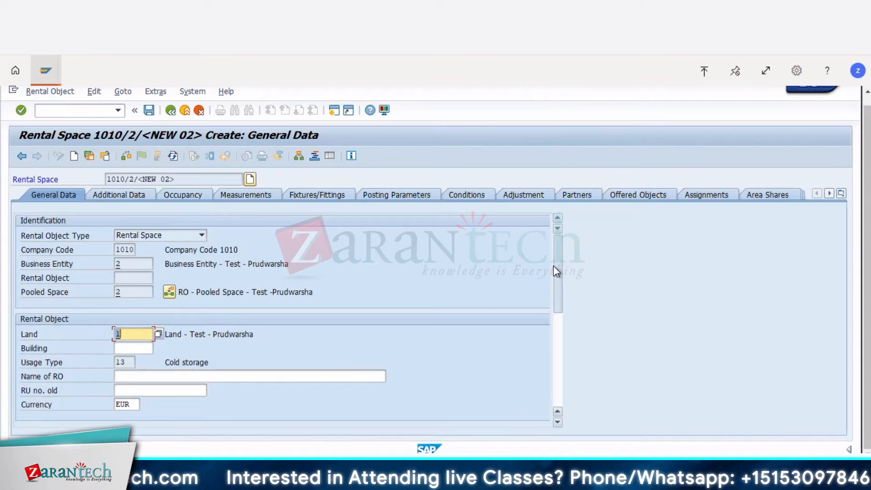
{"action": "scroll", "coordinate": [556, 305], "scroll_direction": "down", "scroll_amount": 1}
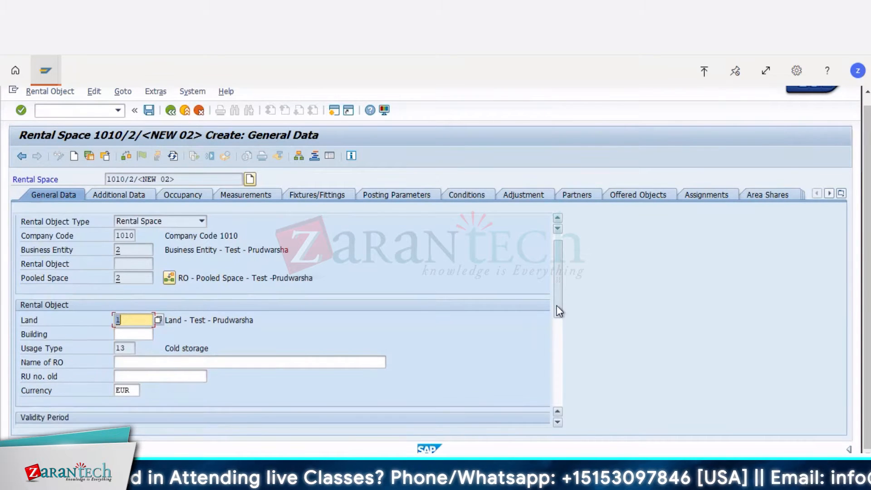
{"action": "scroll", "coordinate": [559, 311], "scroll_direction": "down", "scroll_amount": 4}
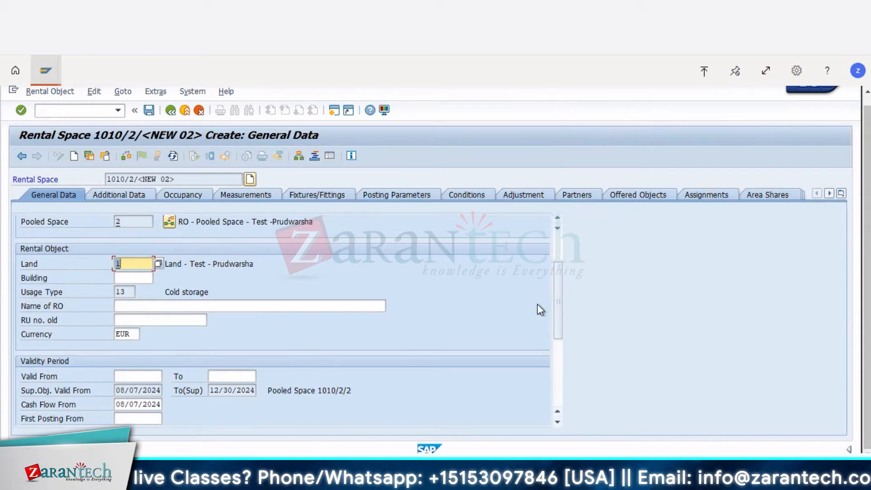
{"action": "left_click_drag", "start_coordinate": [559, 324], "coordinate": [556, 299]}
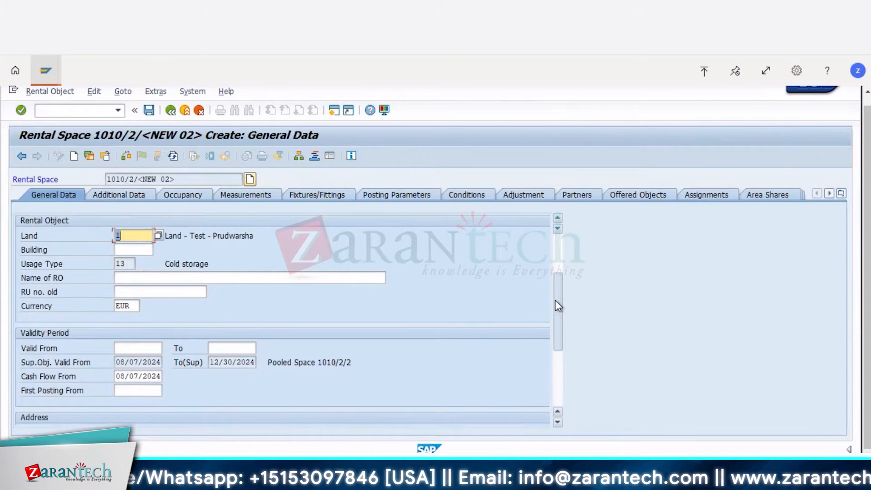
{"action": "left_click", "coordinate": [144, 321]}
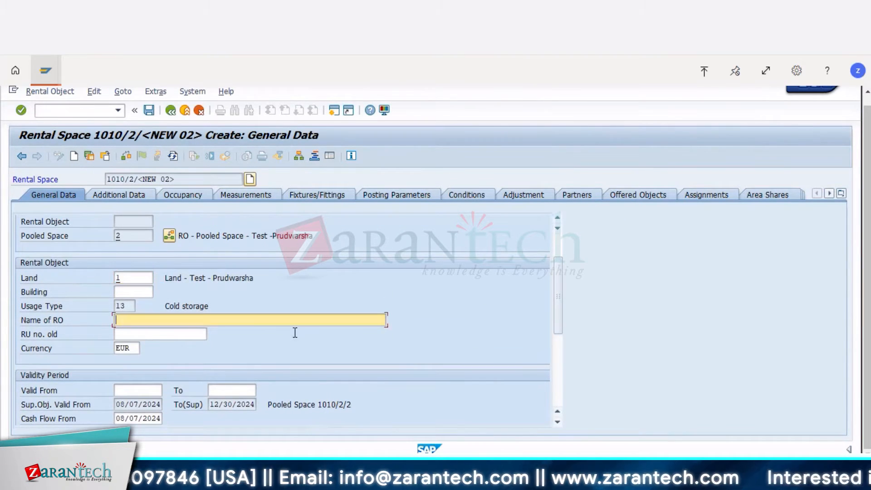
{"action": "type", "text": "RO-"}
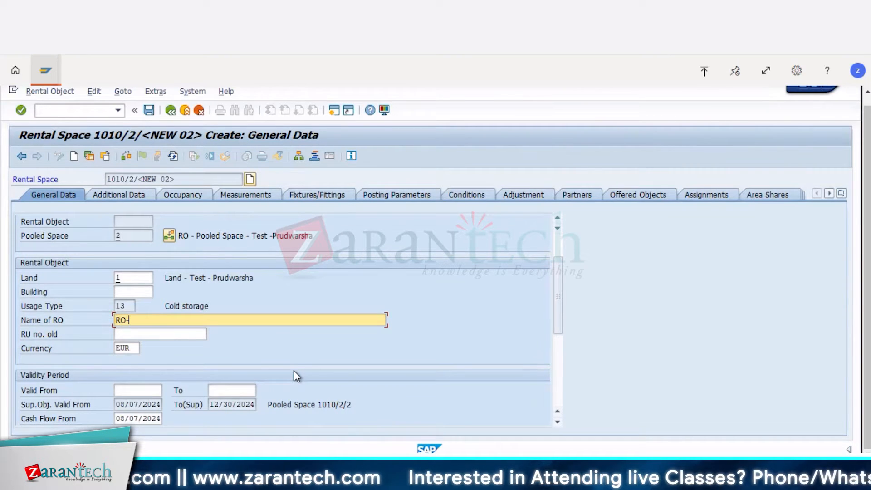
{"action": "key", "text": "BackSpace"}
{"action": "type", "text": "- R"}
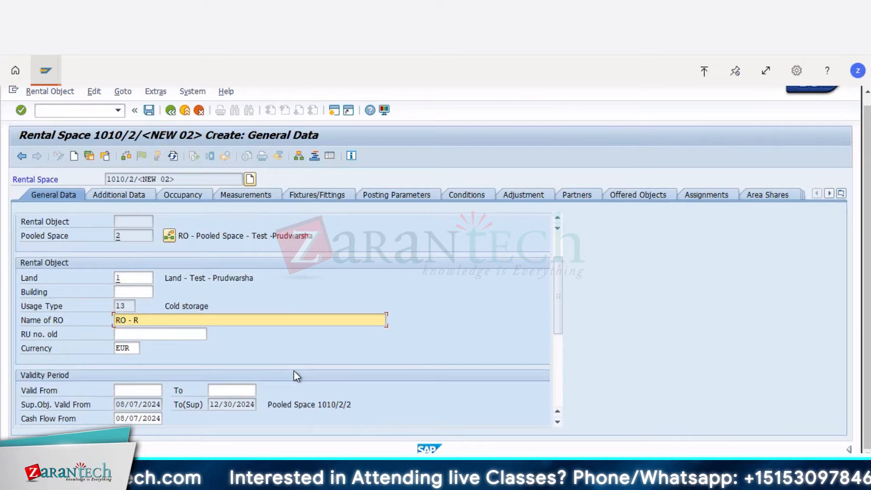
{"action": "type", "text": "ental Space - Test - Prudwarsha"}
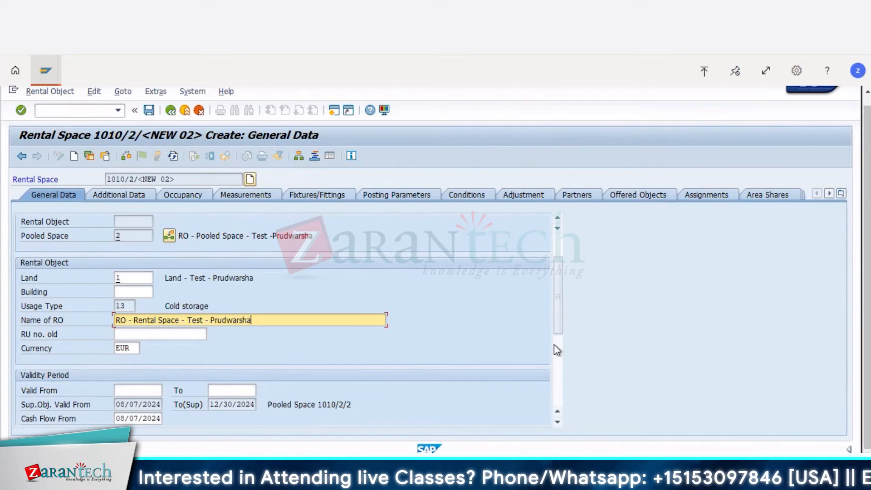
Step: Set the rental space's validity period to the pooled space's dates, from 08/07/2024 to 12/30/2024
{"action": "left_click_drag", "start_coordinate": [558, 327], "coordinate": [557, 337]}
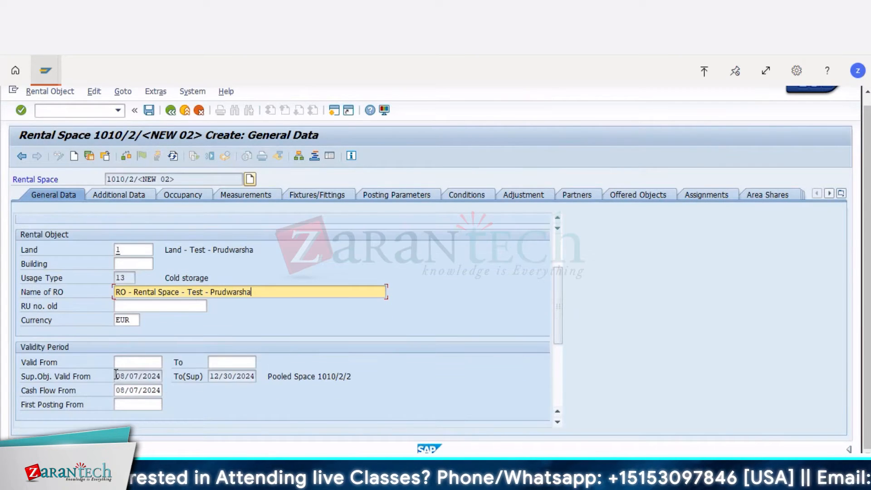
{"action": "left_click_drag", "start_coordinate": [116, 376], "coordinate": [264, 376]}
{"action": "key", "text": "ctrl+c"}
{"action": "left_click", "coordinate": [141, 363]}
{"action": "key", "text": "ctrl+v"}
{"action": "key", "text": "ctrl+c"}
{"action": "left_click", "coordinate": [225, 361]}
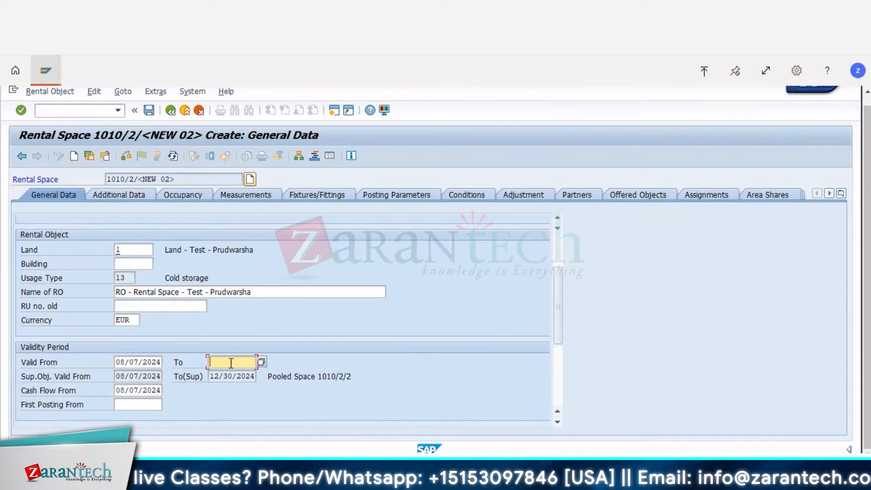
{"action": "key", "text": "ctrl+v"}
{"action": "key", "text": "Return"}
{"action": "scroll", "coordinate": [295, 355], "scroll_direction": "down", "scroll_amount": 3}
Step: Describe the location in the additional data: part of building 09, floor 113 to floor 116, location on floor L3
{"action": "left_click", "coordinate": [135, 196]}
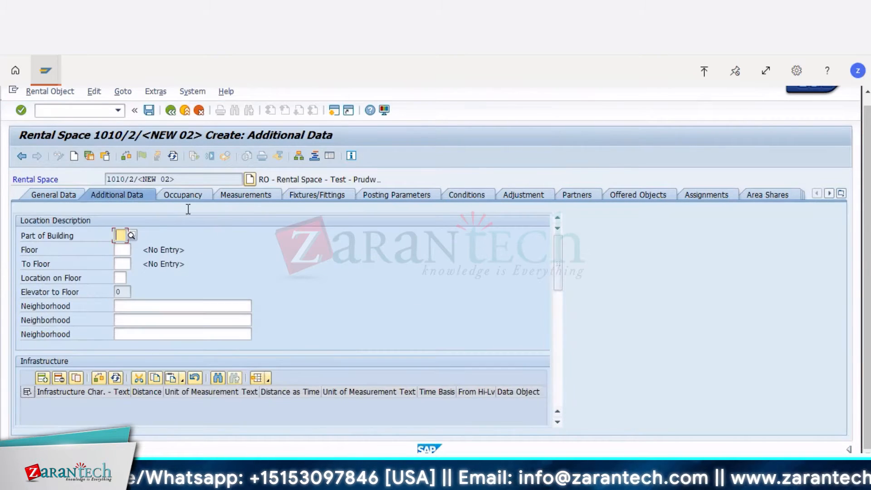
{"action": "left_click", "coordinate": [120, 238]}
{"action": "left_click", "coordinate": [123, 249]}
{"action": "left_click", "coordinate": [121, 236]}
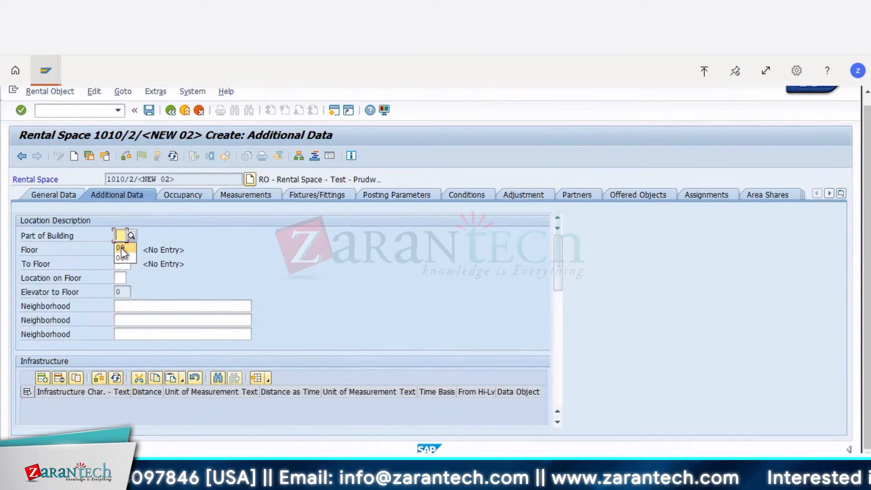
{"action": "left_click", "coordinate": [122, 249]}
{"action": "left_click", "coordinate": [121, 250]}
{"action": "type", "text": "113"}
{"action": "left_click", "coordinate": [122, 264]}
{"action": "type", "text": "116"}
{"action": "left_click", "coordinate": [120, 278]}
{"action": "left_click", "coordinate": [122, 299]}
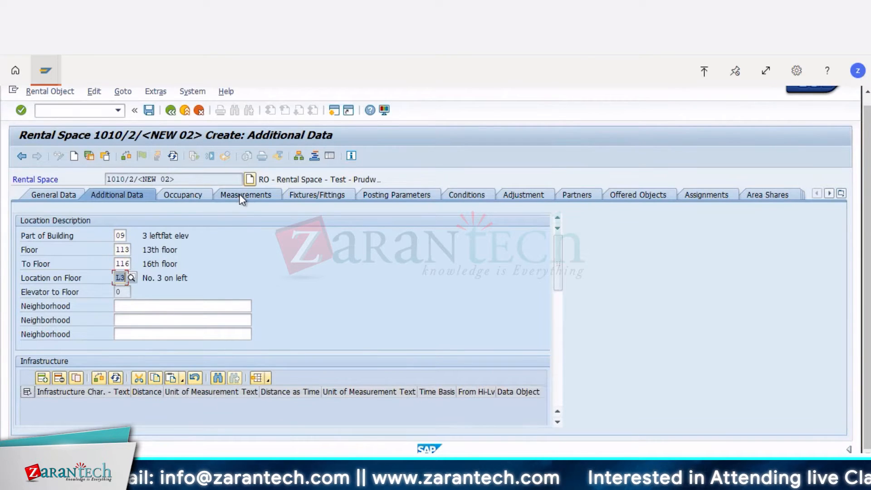
Step: Add measurement type A001 (Total Area) to the rental space with an amount of 30,000 M2
{"action": "left_click", "coordinate": [245, 195]}
{"action": "left_click", "coordinate": [68, 278]}
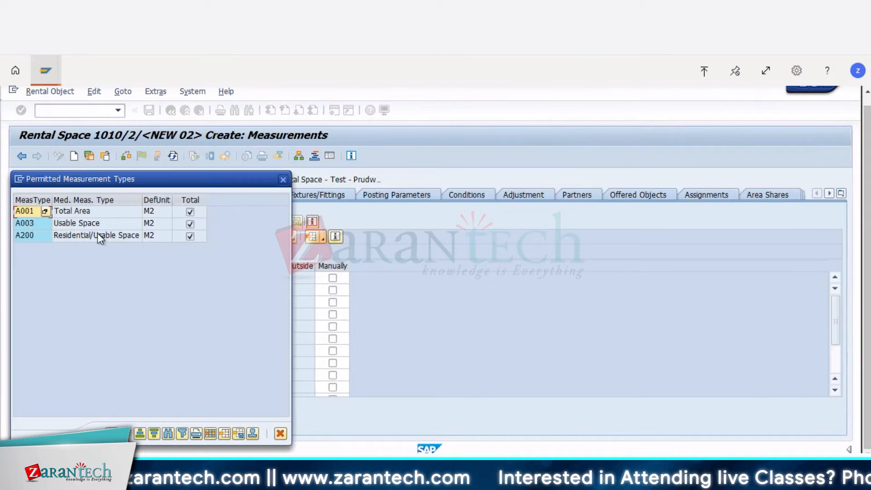
{"action": "double_click", "coordinate": [31, 212]}
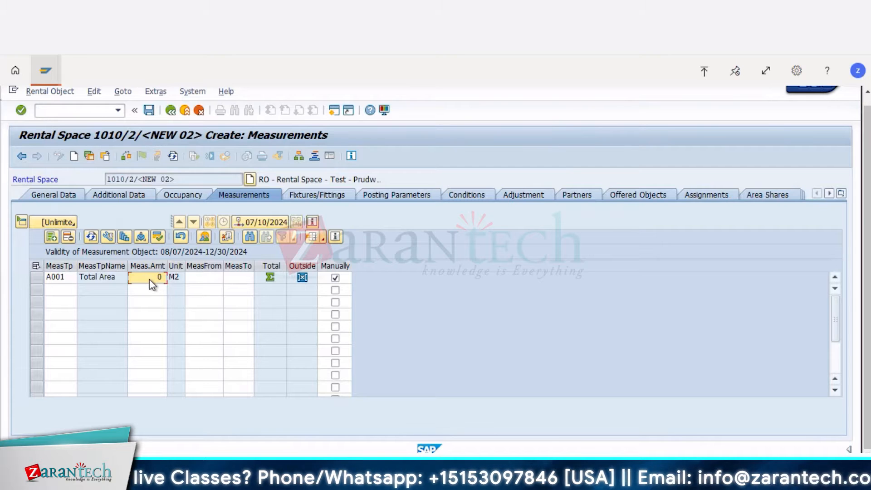
{"action": "type", "text": "300000"}
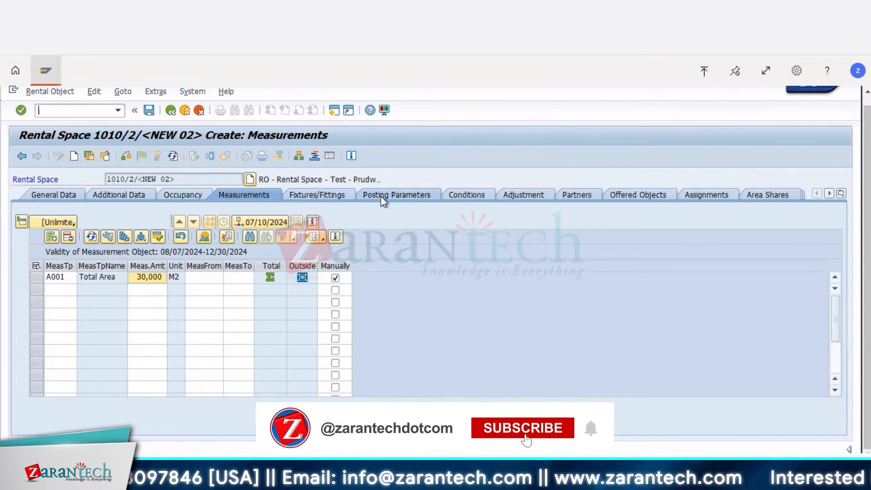
Step: Open the organizational assignment in the posting parameters and save the rental space
{"action": "left_click", "coordinate": [381, 196]}
{"action": "left_click", "coordinate": [37, 273]}
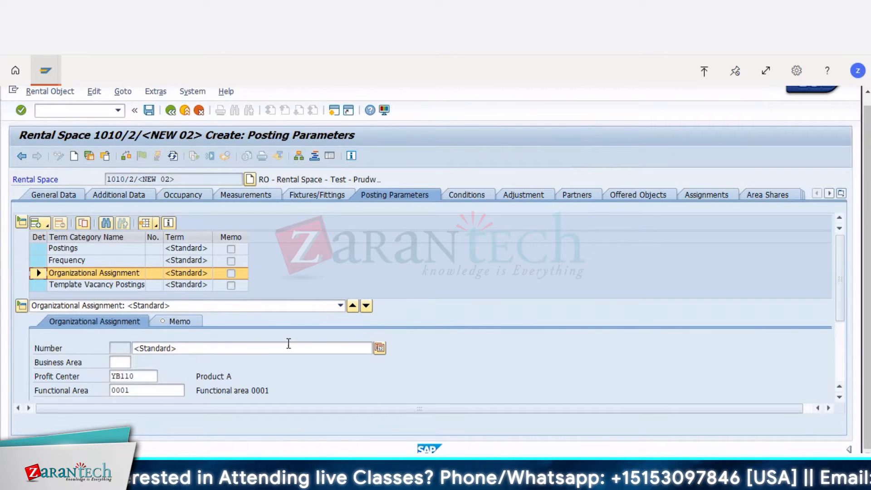
{"action": "key", "text": "ctrl+s"}
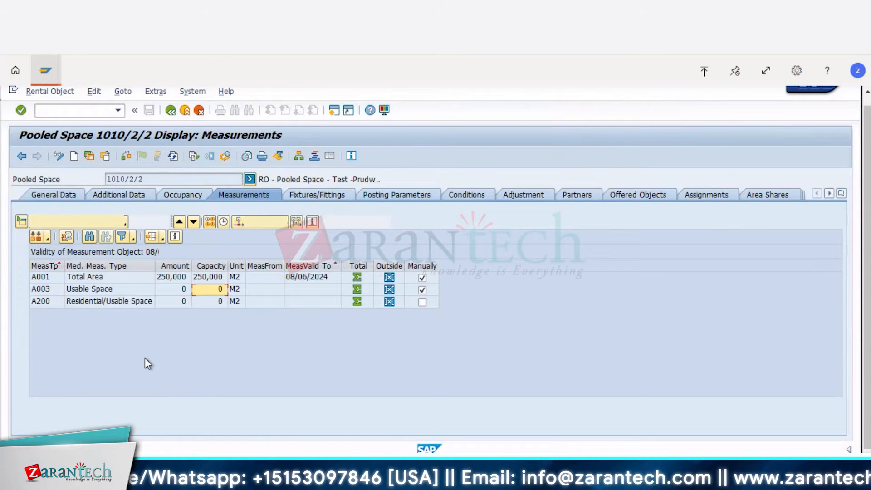
Step: Reopen pooled space 2 in business entity 2 and check its measurement amounts and capacities
{"action": "left_click", "coordinate": [174, 155]}
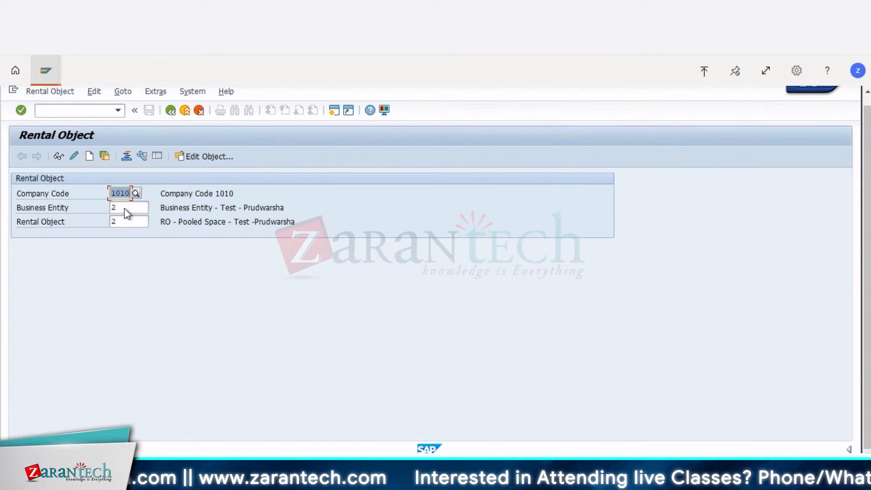
{"action": "key", "text": "Return"}
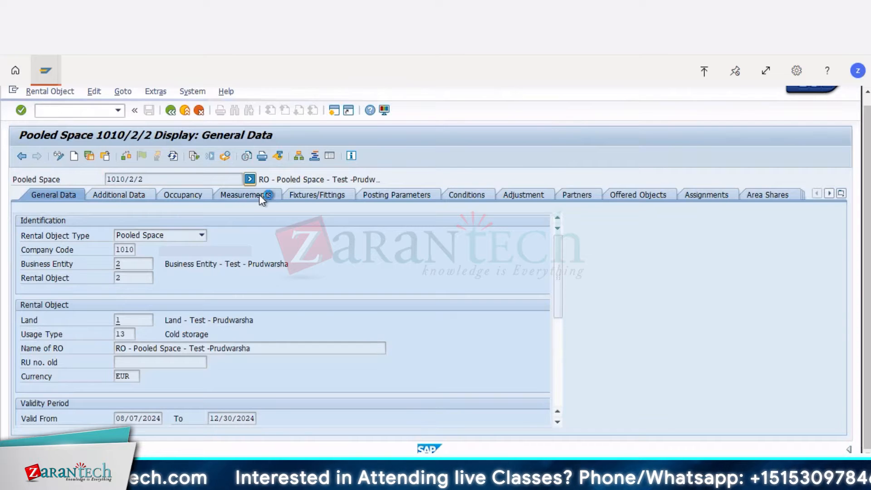
{"action": "left_click", "coordinate": [259, 194]}
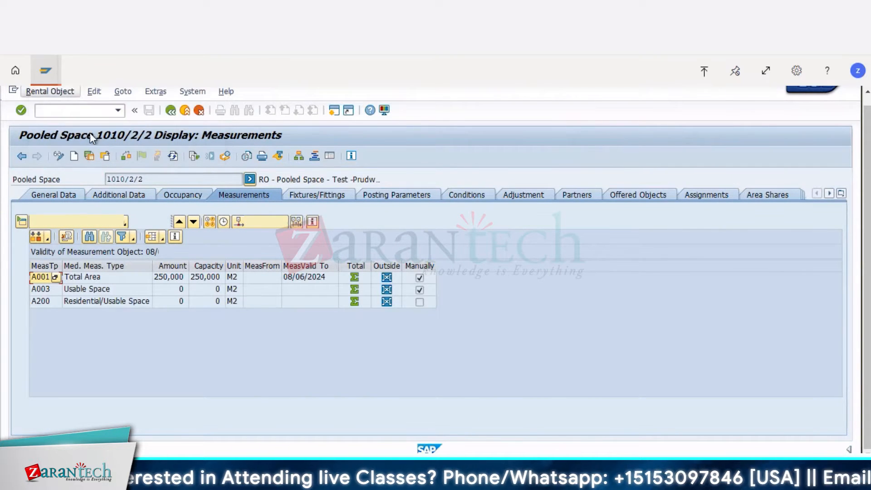
Step: Switch to the session with rental space 3 and display its measurements
{"action": "mouse_move", "coordinate": [49, 74]}
{"action": "left_click", "coordinate": [62, 144]}
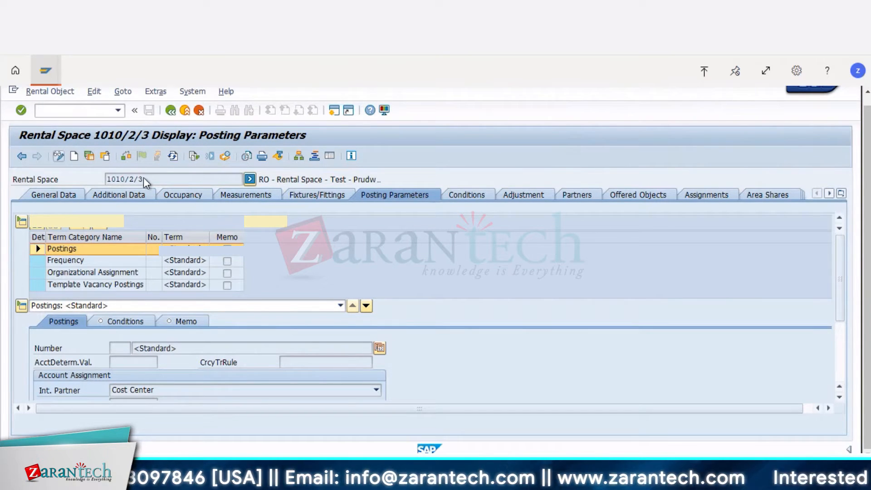
{"action": "left_click", "coordinate": [252, 201]}
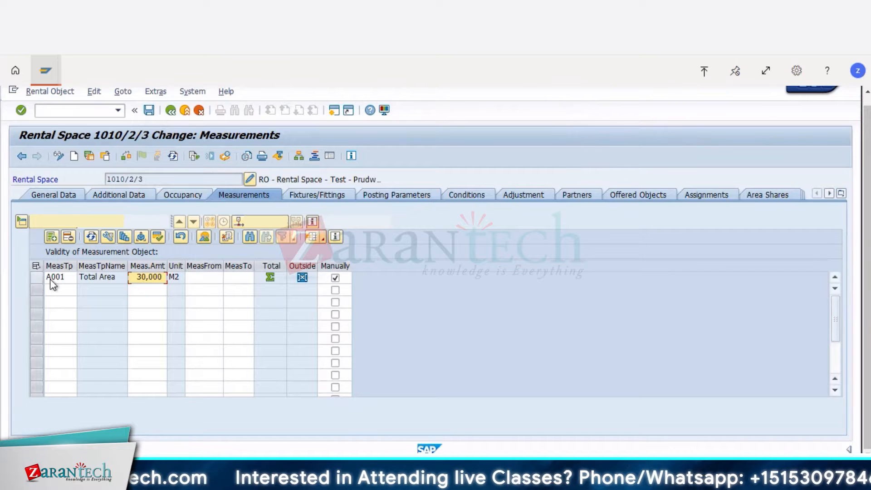
Step: Try to replace the rental space's measurement type A200 with A003, and leave the rental space without saving
{"action": "left_click", "coordinate": [66, 277]}
{"action": "left_click", "coordinate": [72, 278]}
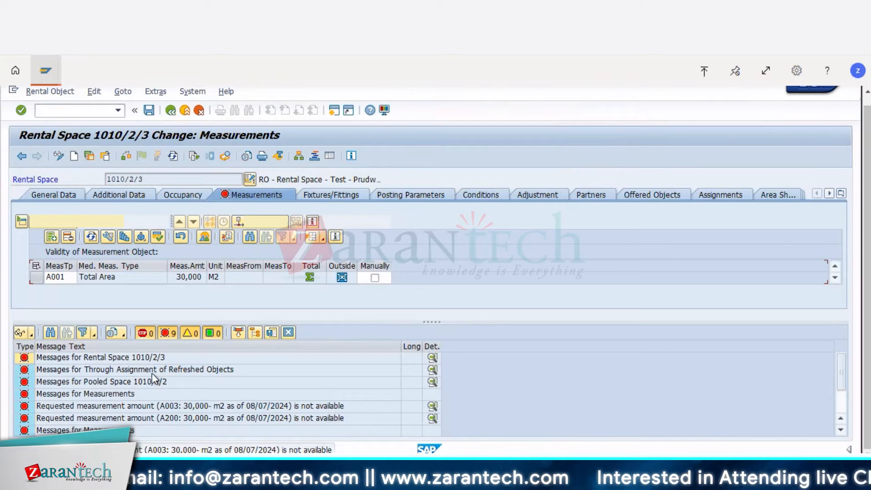
{"action": "left_click", "coordinate": [289, 334]}
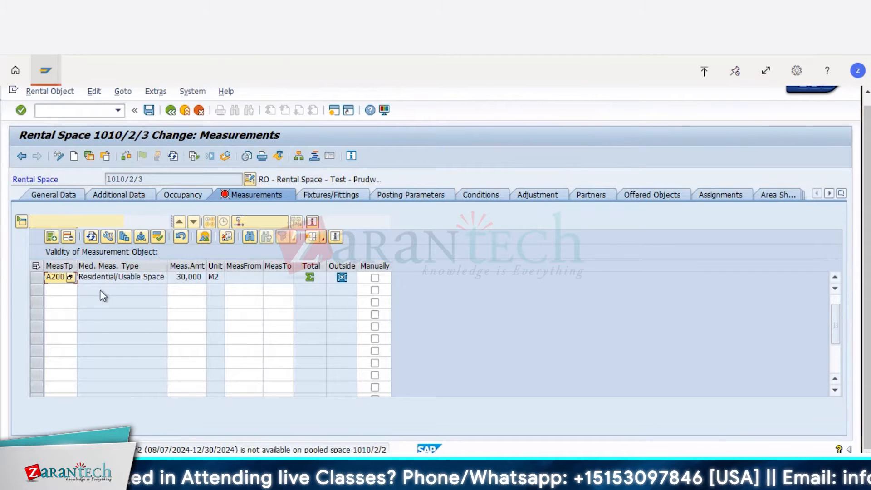
{"action": "left_click", "coordinate": [71, 277]}
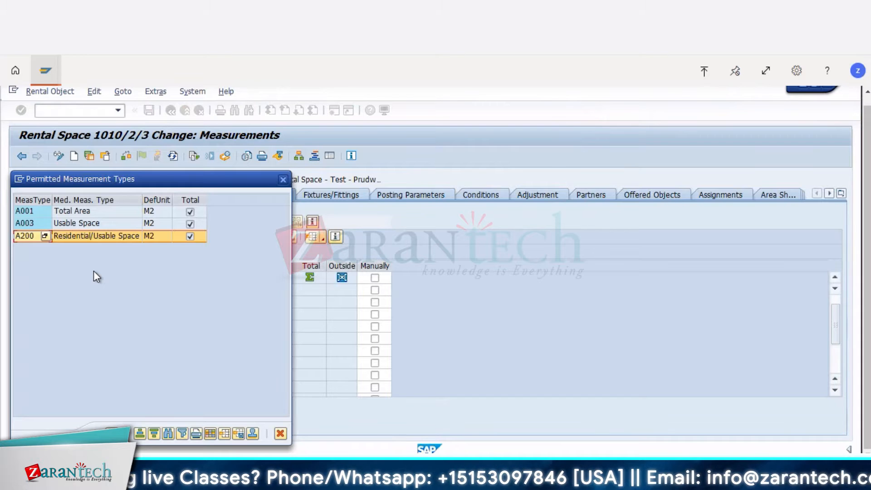
{"action": "left_click", "coordinate": [282, 180]}
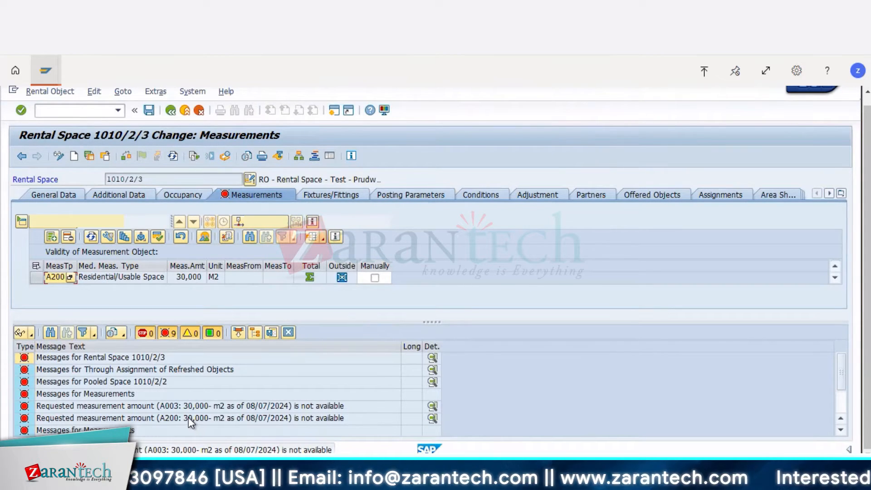
{"action": "left_click", "coordinate": [71, 277]}
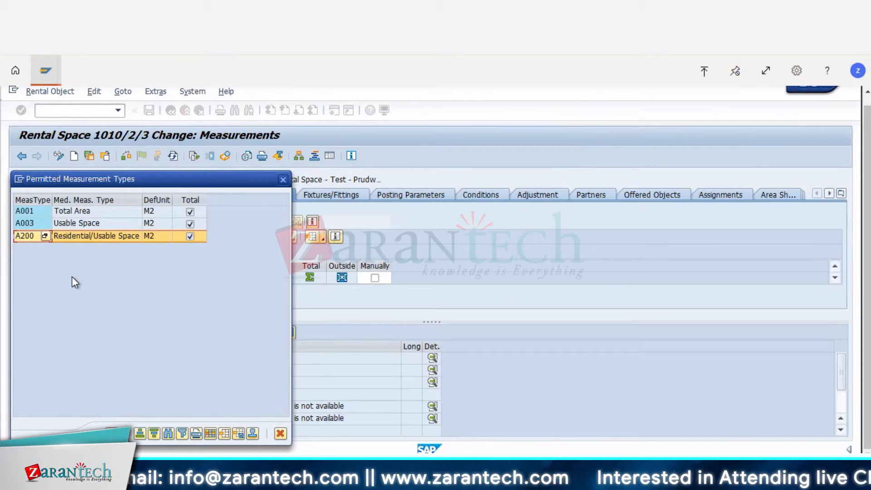
{"action": "double_click", "coordinate": [26, 222]}
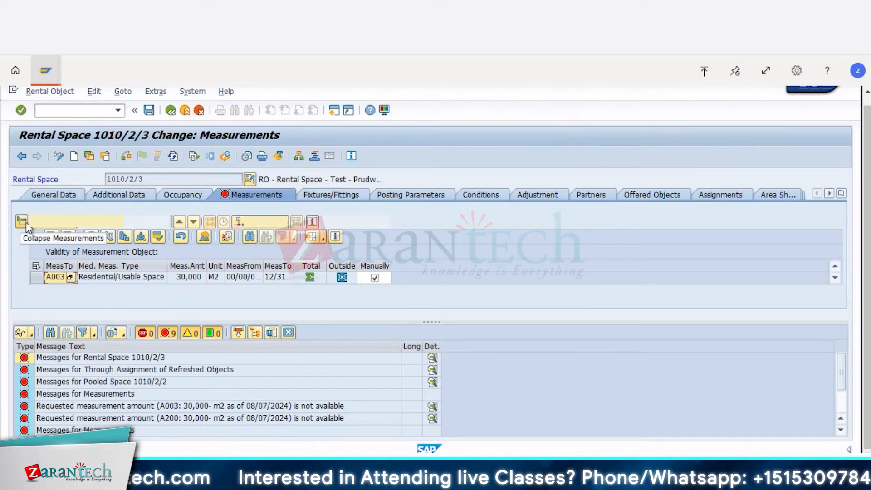
{"action": "key", "text": "Return"}
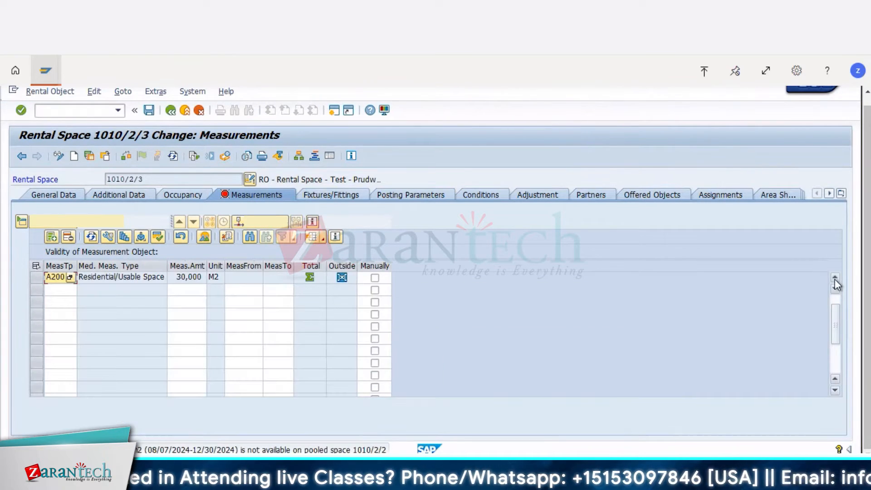
{"action": "left_click", "coordinate": [834, 279]}
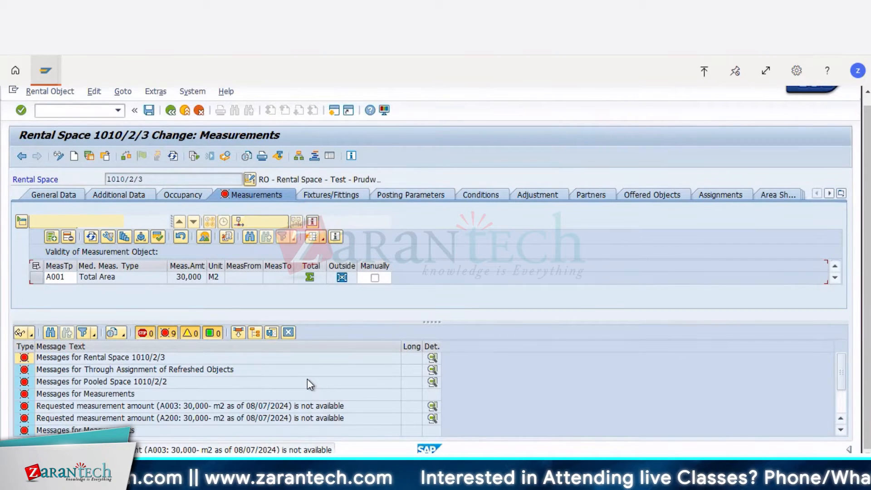
{"action": "left_click", "coordinate": [178, 114]}
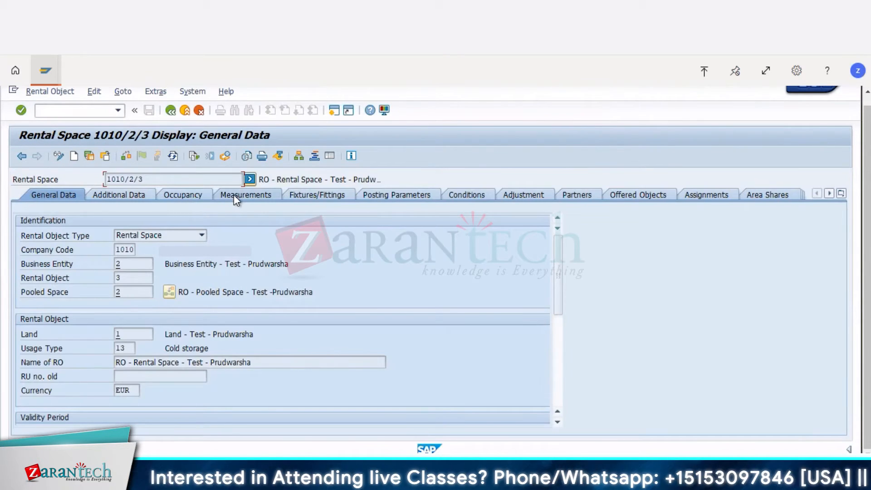
Step: Check the rental space's measurements, and remove the existing measurement rows A001, A003 and A200 from pooled space 2
{"action": "left_click", "coordinate": [233, 194]}
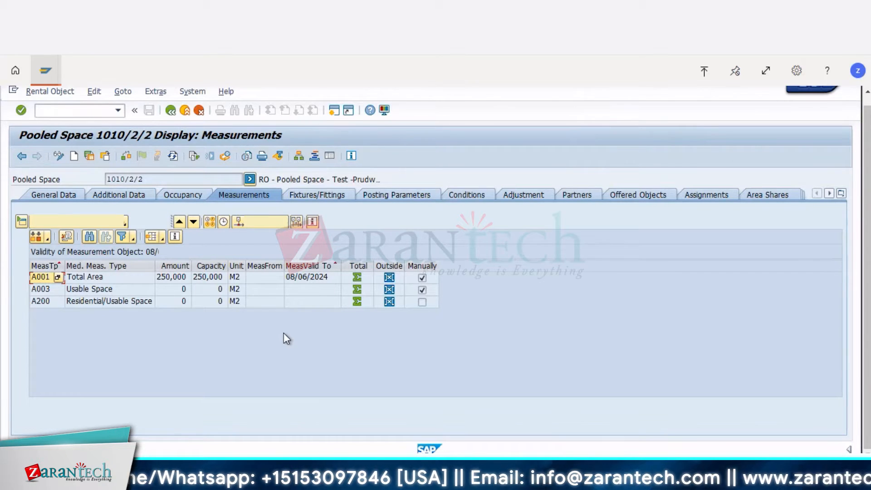
{"action": "left_click", "coordinate": [59, 156]}
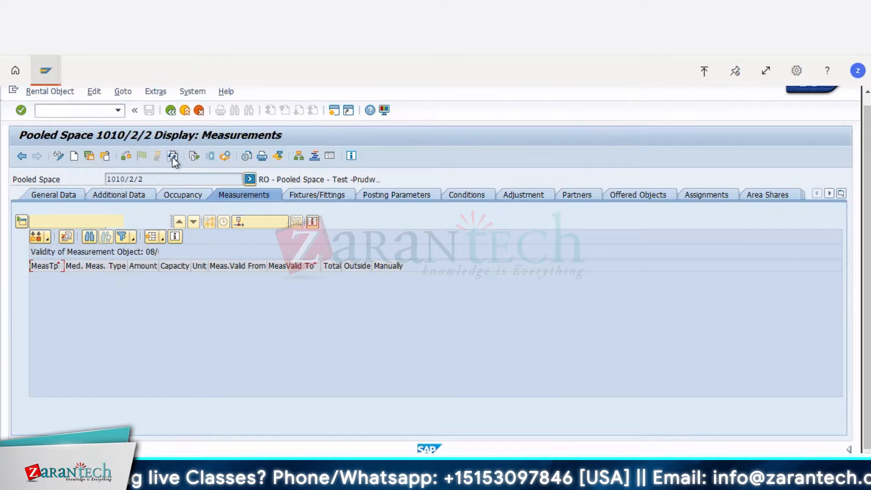
Step: Try to add measurement type A001 (Total Area) to pooled space 2 with a capacity of 250,000 M2
{"action": "left_click", "coordinate": [59, 156]}
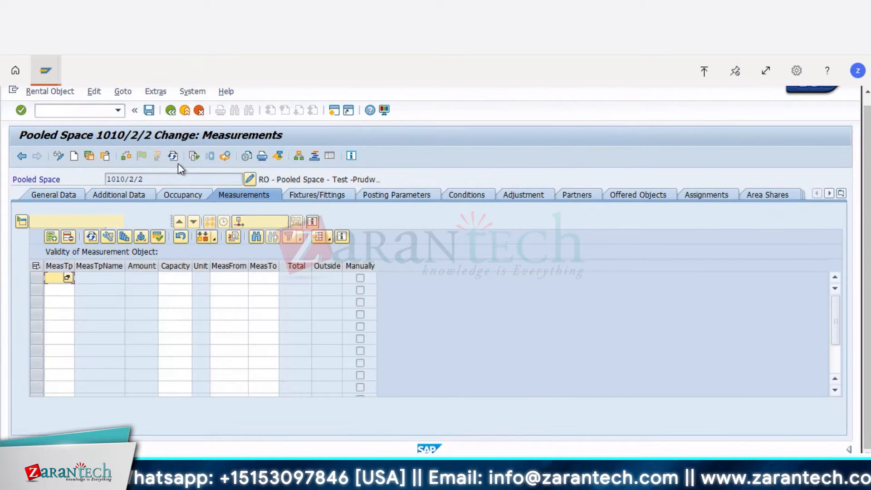
{"action": "left_click", "coordinate": [67, 278]}
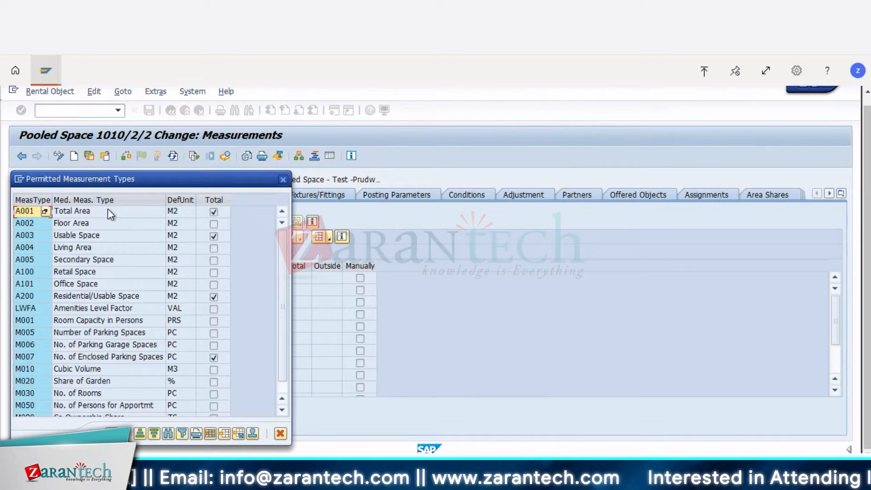
{"action": "double_click", "coordinate": [25, 210]}
{"action": "key", "text": "Return"}
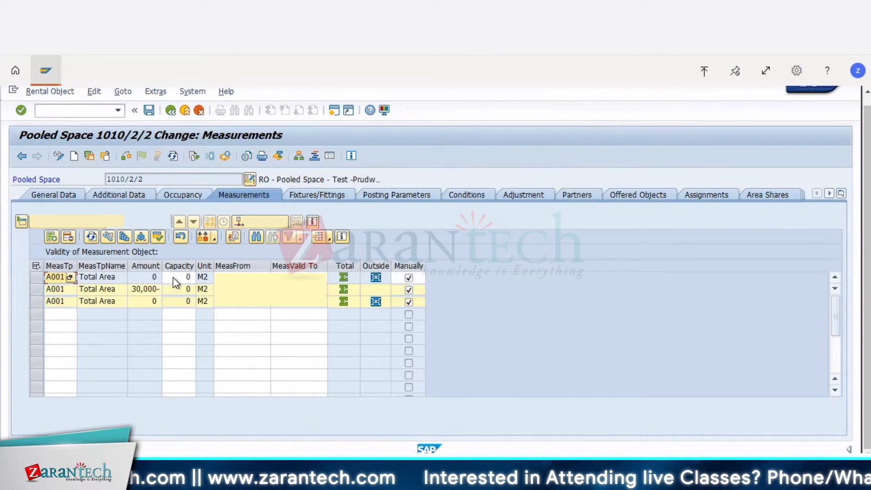
{"action": "left_click", "coordinate": [186, 281]}
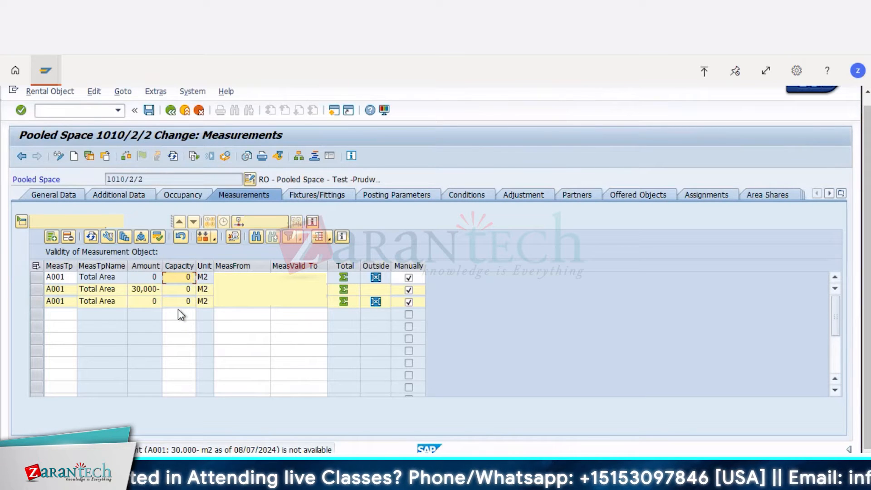
{"action": "type", "text": "2"}
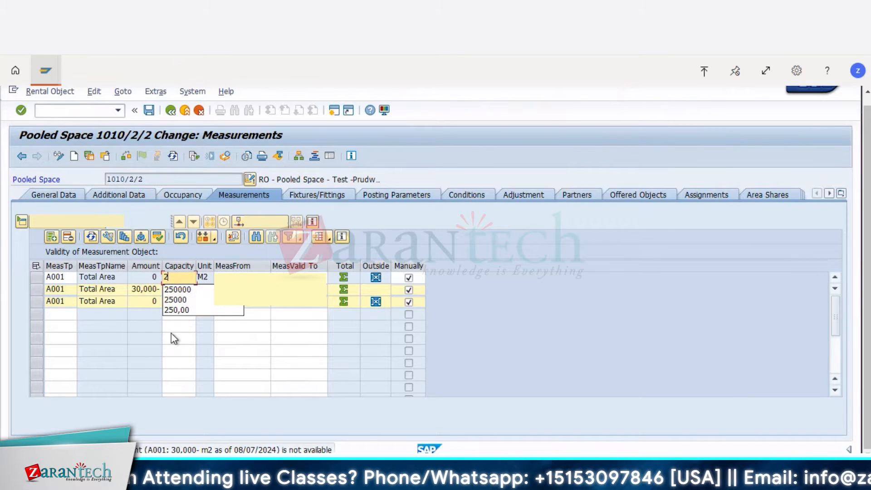
{"action": "left_click", "coordinate": [177, 290]}
{"action": "key", "text": "Return"}
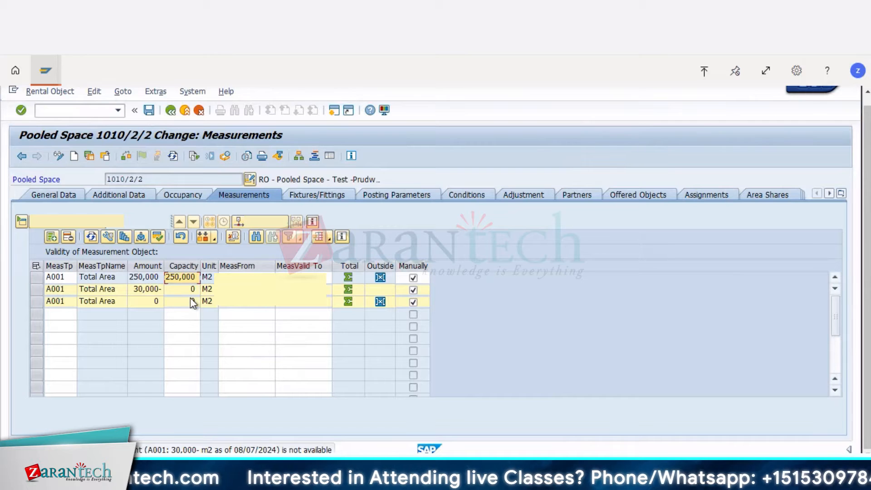
Step: Try to save the pooled space, clear a valid-from date in the A001 rows, and cancel editing without saving
{"action": "left_click", "coordinate": [148, 112]}
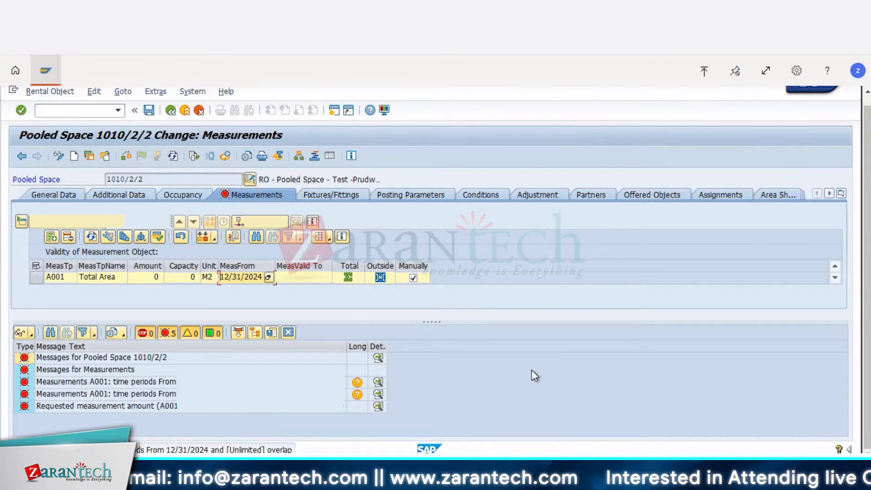
{"action": "key", "text": "Delete"}
{"action": "key", "text": "Delete"}
{"action": "key", "text": "Delete"}
{"action": "key", "text": "Delete"}
{"action": "key", "text": "Delete"}
{"action": "key", "text": "Delete"}
{"action": "key", "text": "Delete"}
{"action": "key", "text": "Delete"}
{"action": "key", "text": "Delete"}
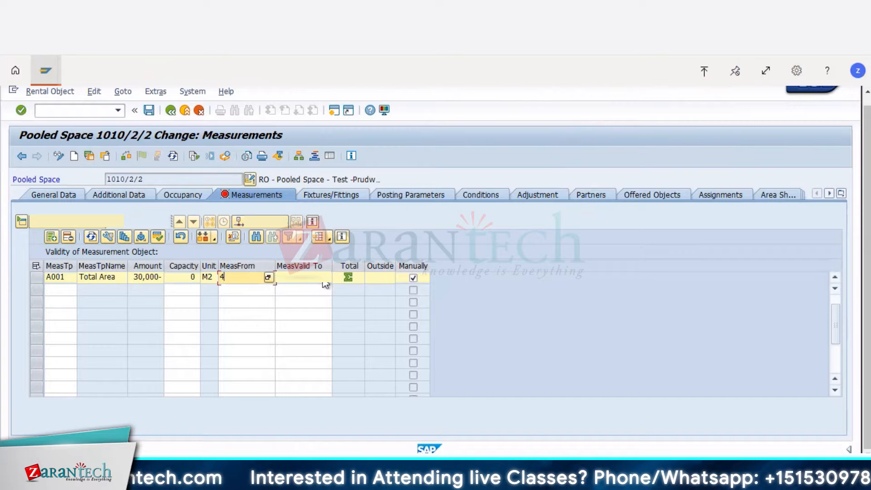
{"action": "left_click", "coordinate": [198, 111]}
{"action": "left_click", "coordinate": [197, 368]}
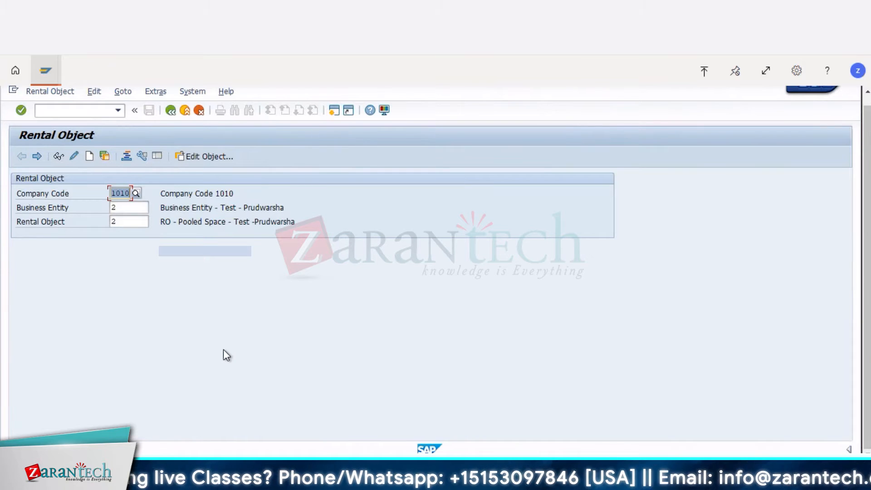
Step: Delete measurement type A001 (Total Area) from rental space 3 and save the rental space
{"action": "key", "text": "Return"}
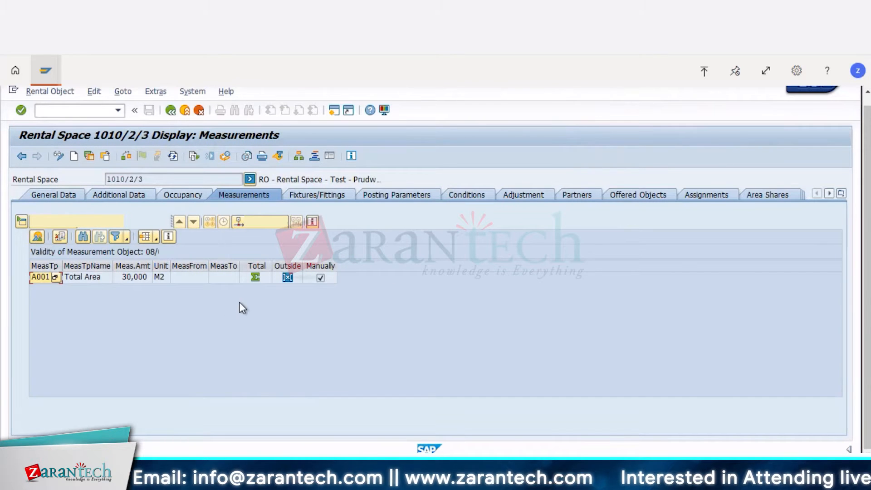
{"action": "left_click", "coordinate": [58, 156]}
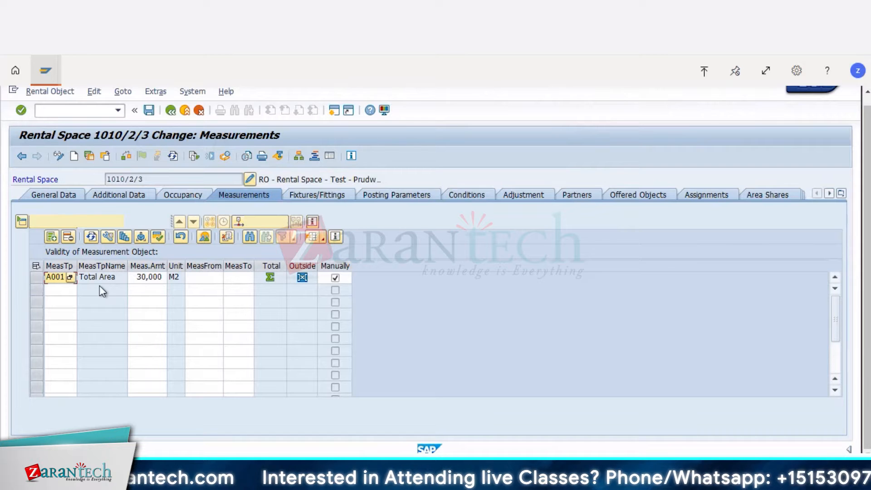
{"action": "left_click", "coordinate": [38, 277]}
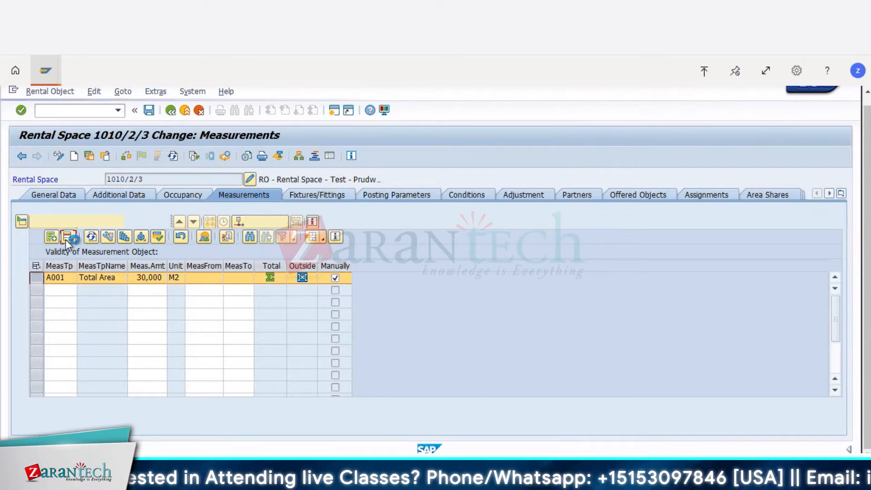
{"action": "left_click", "coordinate": [67, 237]}
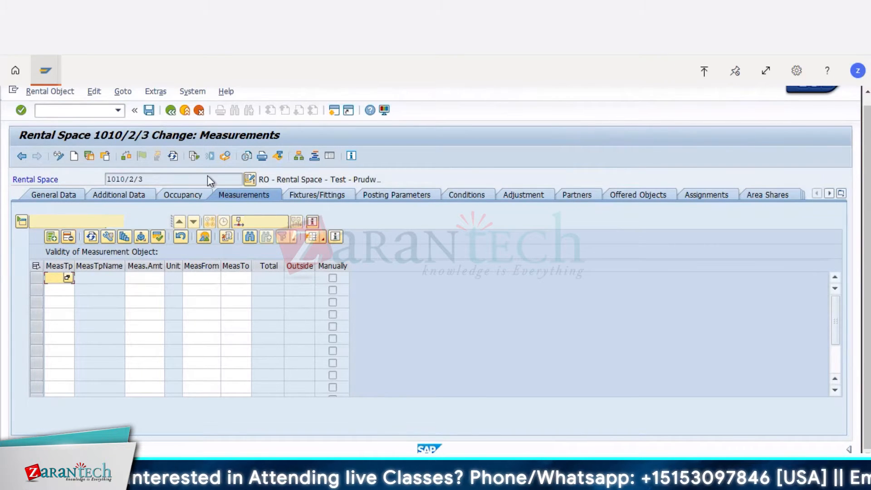
{"action": "left_click", "coordinate": [153, 112]}
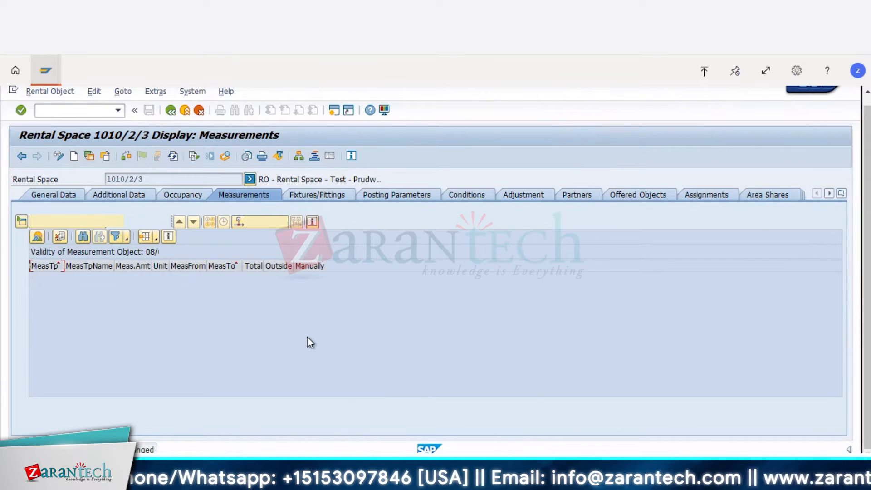
Step: Switch to pooled space 2 and add measurement type A001 with a capacity of 250000
{"action": "left_click", "coordinate": [46, 71]}
{"action": "mouse_move", "coordinate": [67, 128]}
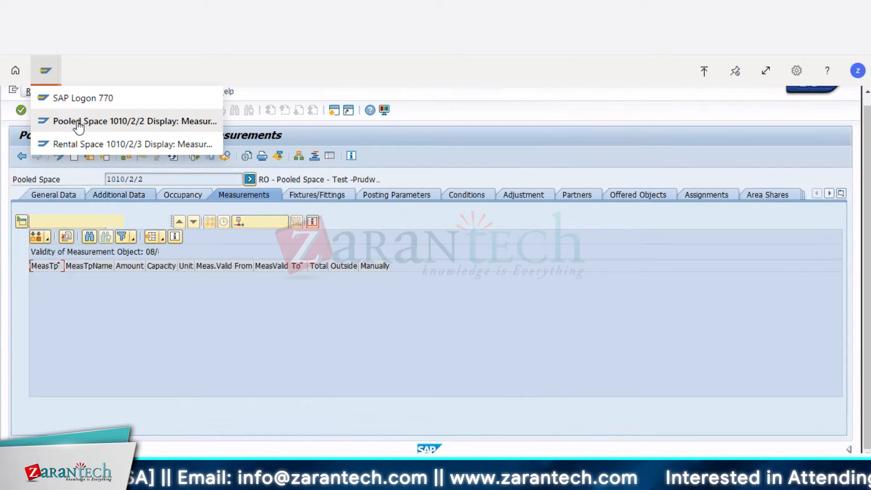
{"action": "left_click", "coordinate": [73, 123]}
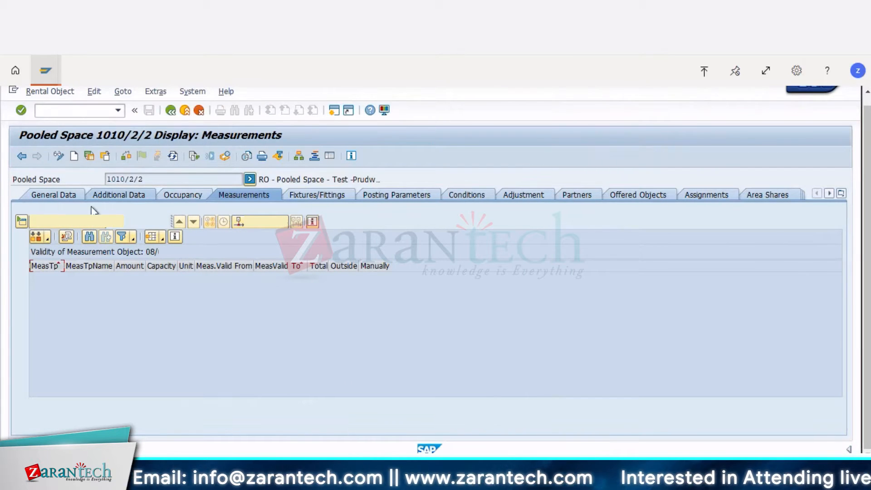
{"action": "left_click", "coordinate": [58, 156]}
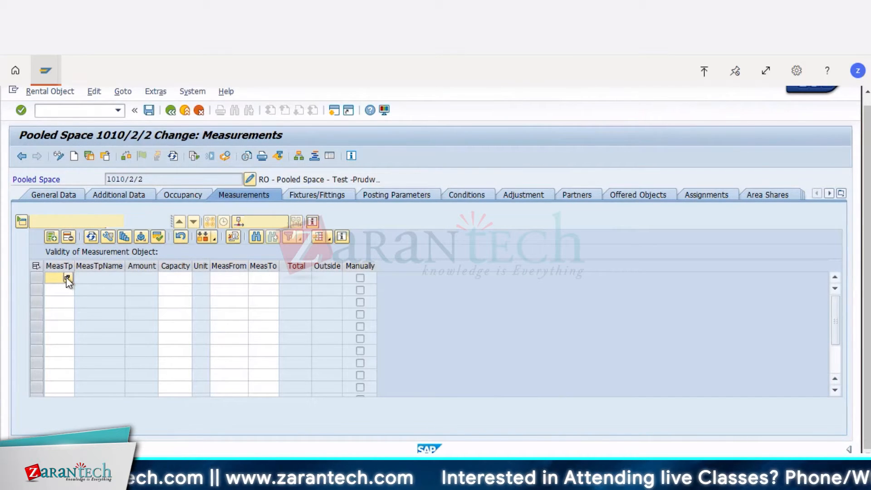
{"action": "left_click", "coordinate": [67, 278]}
{"action": "double_click", "coordinate": [27, 211]}
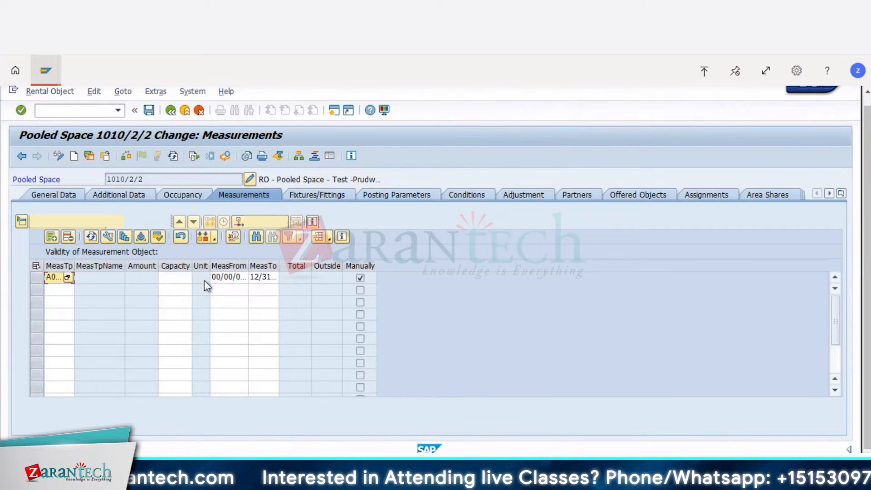
{"action": "left_click", "coordinate": [173, 278]}
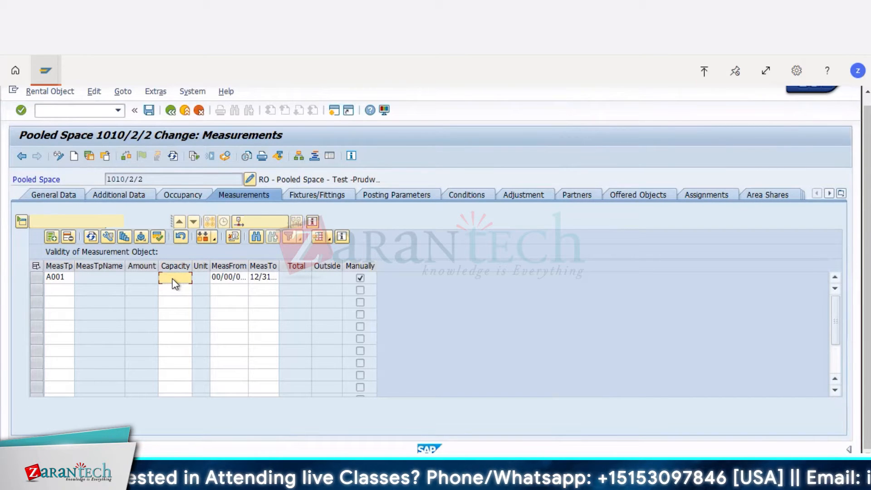
{"action": "type", "text": "2500"}
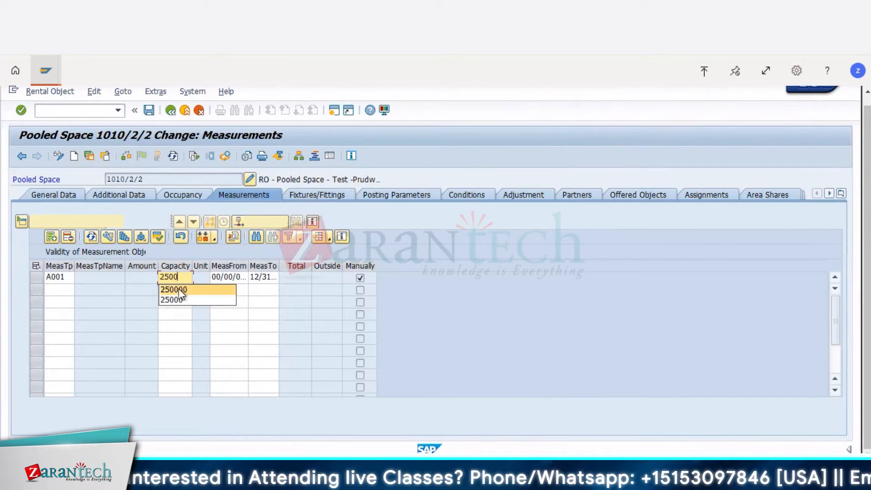
{"action": "left_click", "coordinate": [181, 290]}
Step: Clear the measurement from and to dates of the A001 row in pooled space 2 and save the pooled space
{"action": "left_click", "coordinate": [234, 276]}
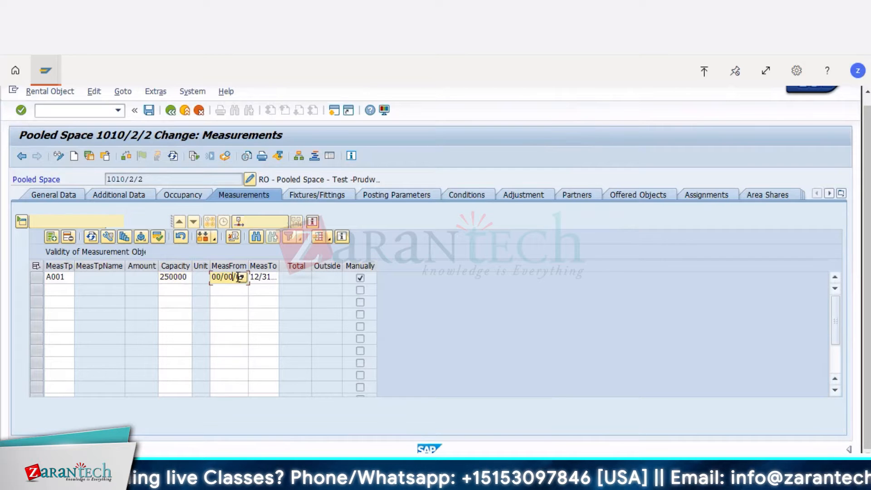
{"action": "key", "text": "Delete"}
{"action": "key", "text": "Delete"}
{"action": "key", "text": "Delete"}
{"action": "key", "text": "Delete"}
{"action": "key", "text": "Delete"}
{"action": "left_click", "coordinate": [268, 280]}
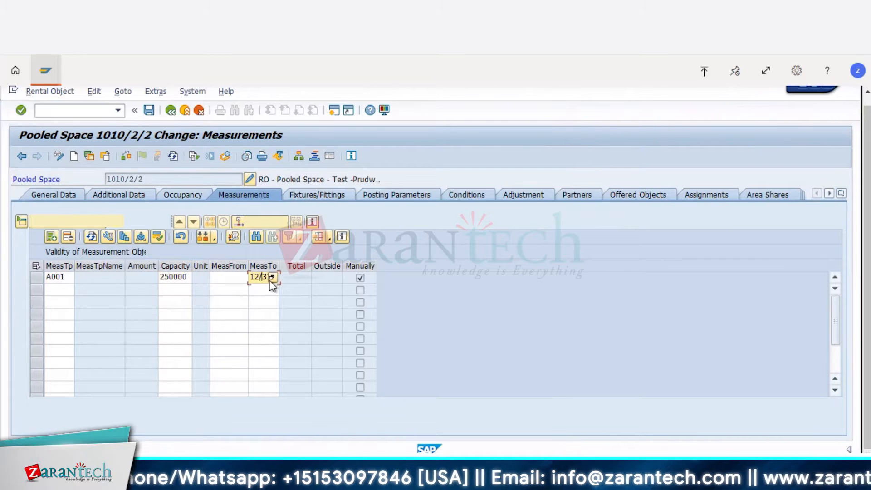
{"action": "key", "text": "Delete"}
{"action": "key", "text": "Delete"}
{"action": "key", "text": "Delete"}
{"action": "key", "text": "Delete"}
{"action": "key", "text": "Delete"}
{"action": "key", "text": "Delete"}
{"action": "key", "text": "Delete"}
{"action": "key", "text": "Delete"}
{"action": "key", "text": "Delete"}
{"action": "key", "text": "Delete"}
{"action": "key", "text": "Return"}
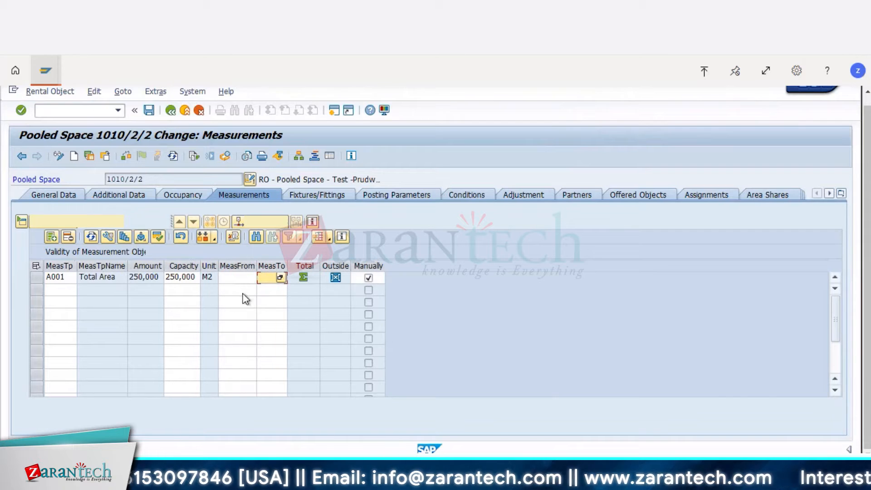
{"action": "left_click", "coordinate": [148, 111]}
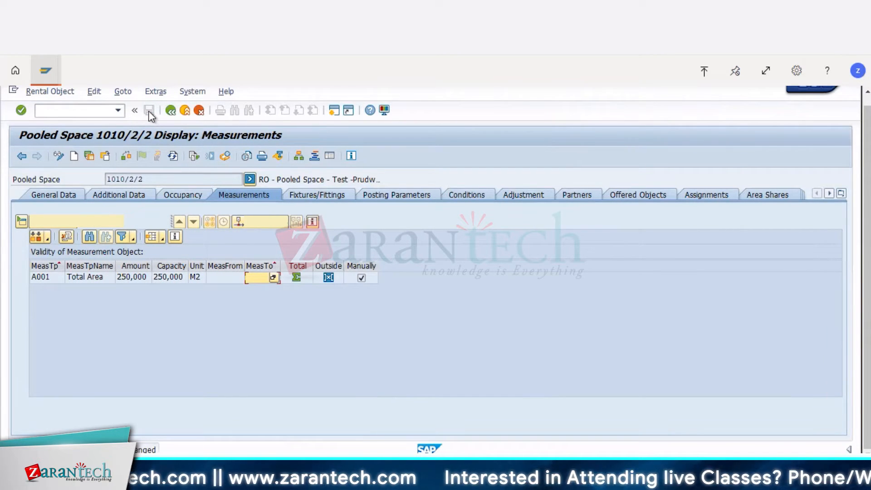
Step: Switch to rental space 3, open it for changes and add measurement type A001 with a measurement amount of 30000
{"action": "mouse_move", "coordinate": [53, 72]}
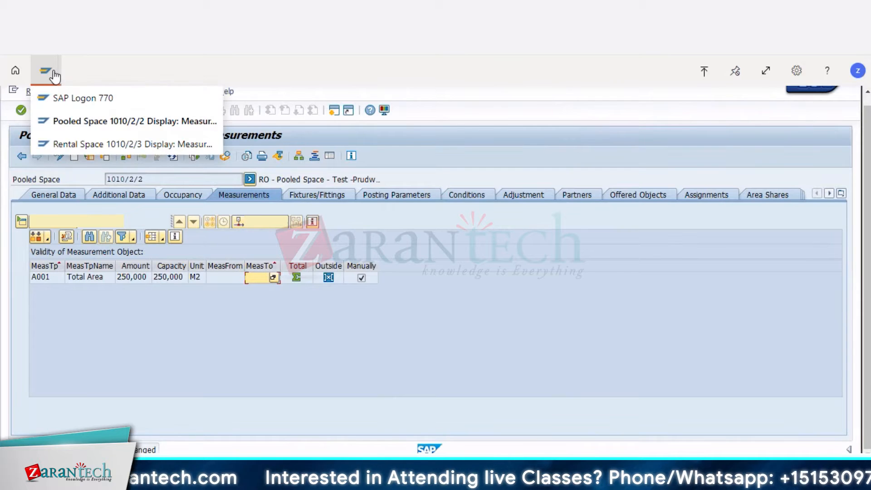
{"action": "left_click", "coordinate": [88, 140]}
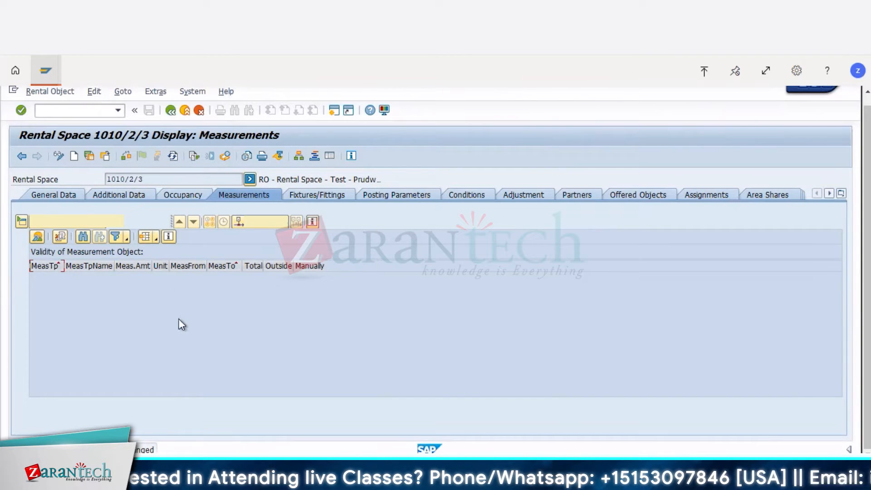
{"action": "left_click", "coordinate": [60, 155]}
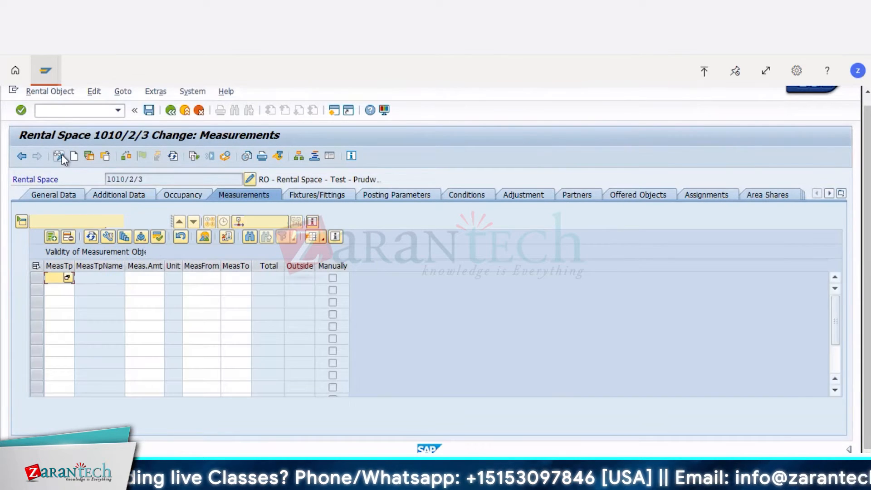
{"action": "left_click", "coordinate": [68, 278]}
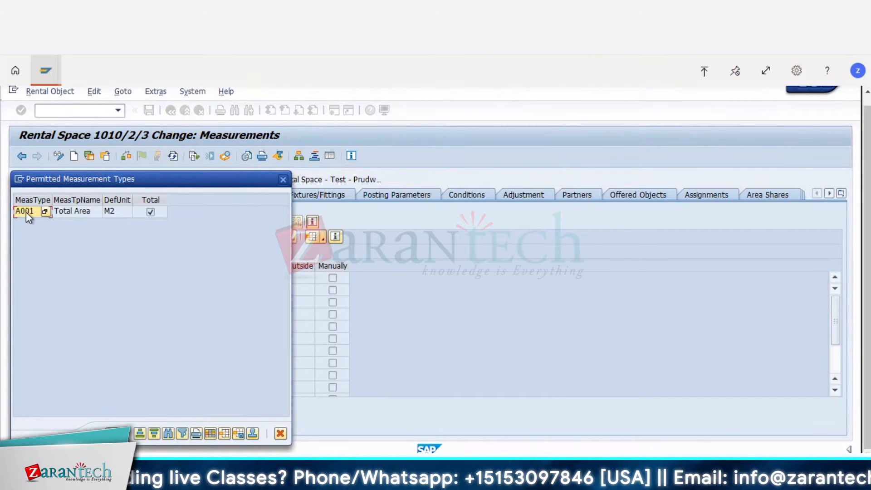
{"action": "double_click", "coordinate": [26, 211]}
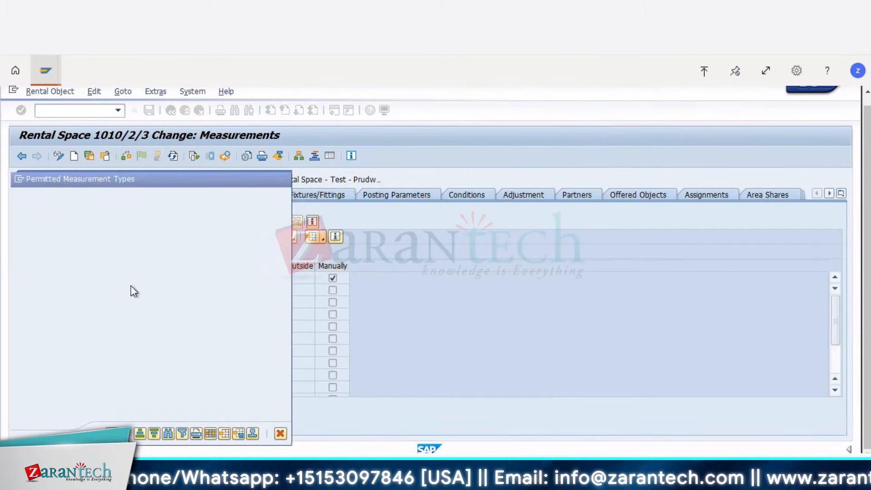
{"action": "left_click", "coordinate": [147, 276]}
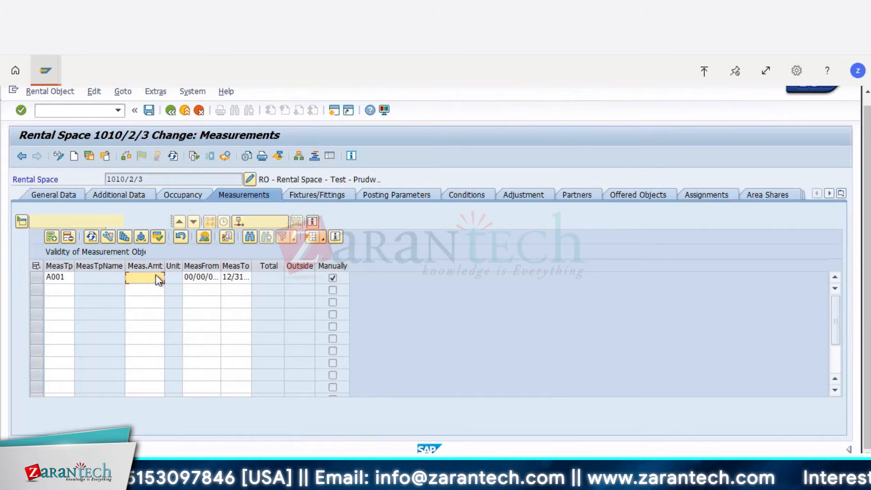
{"action": "type", "text": "3000"}
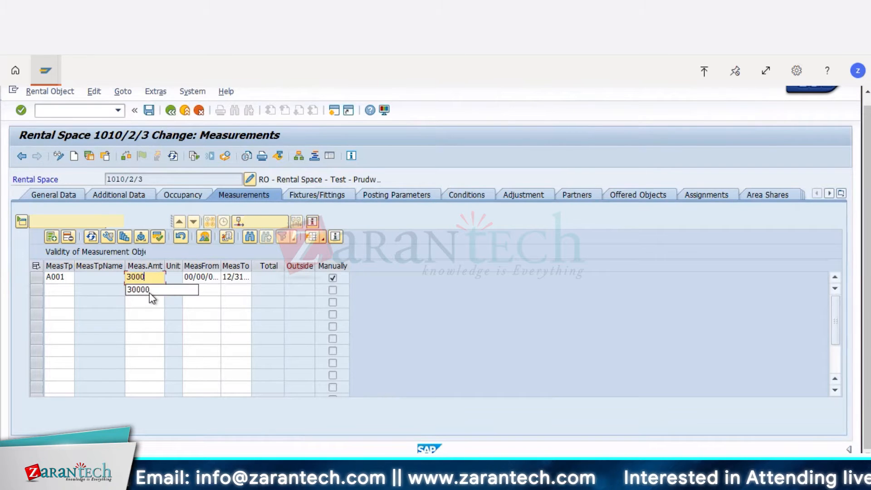
{"action": "left_click", "coordinate": [148, 290]}
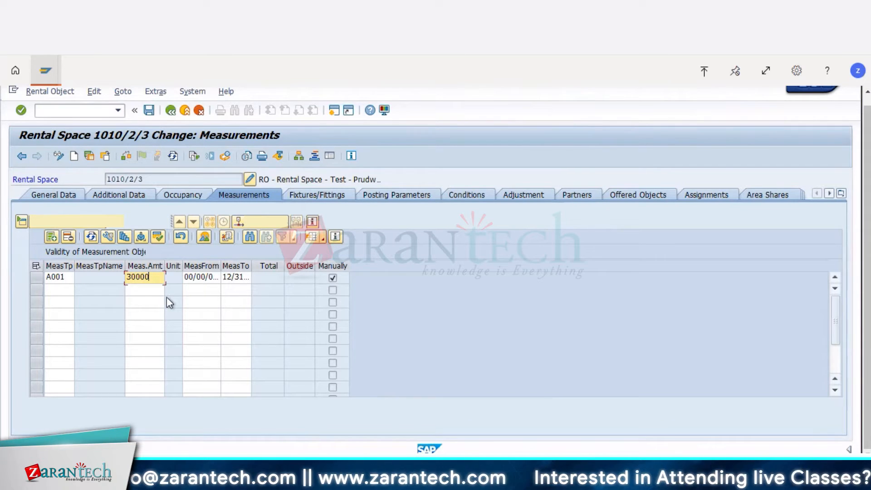
Step: Clear the measurement from and to dates of the A001 row in rental space 3 and save the rental space
{"action": "left_click", "coordinate": [208, 281]}
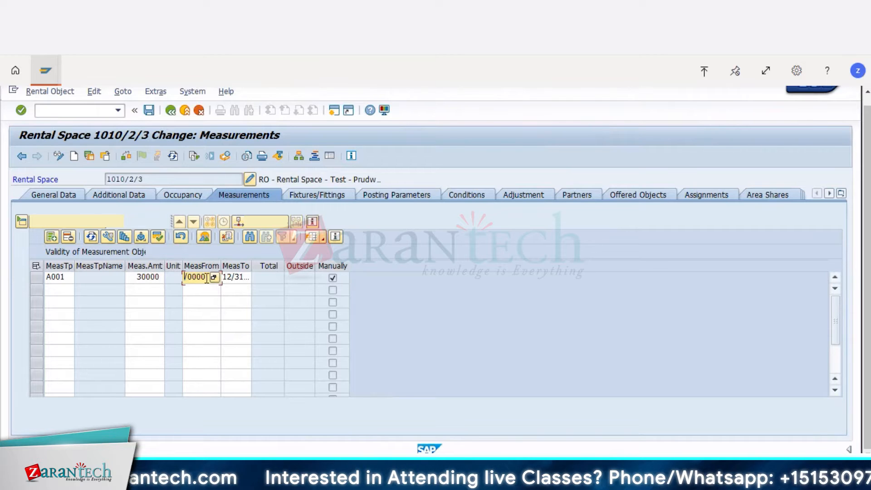
{"action": "key", "text": "BackSpace"}
{"action": "key", "text": "BackSpace"}
{"action": "key", "text": "BackSpace"}
{"action": "key", "text": "BackSpace"}
{"action": "key", "text": "BackSpace"}
{"action": "key", "text": "BackSpace"}
{"action": "key", "text": "BackSpace"}
{"action": "key", "text": "BackSpace"}
{"action": "key", "text": "BackSpace"}
{"action": "key", "text": "BackSpace"}
{"action": "left_click", "coordinate": [243, 281]}
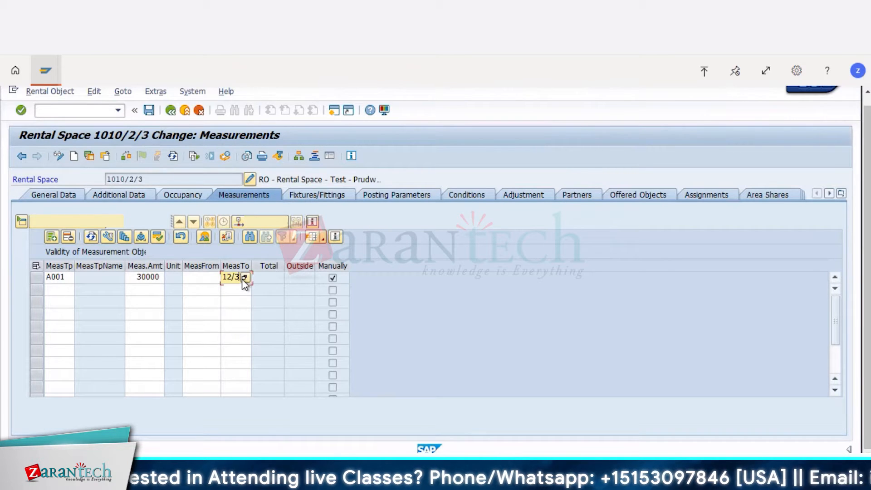
{"action": "key", "text": "BackSpace"}
{"action": "key", "text": "BackSpace"}
{"action": "key", "text": "BackSpace"}
{"action": "key", "text": "BackSpace"}
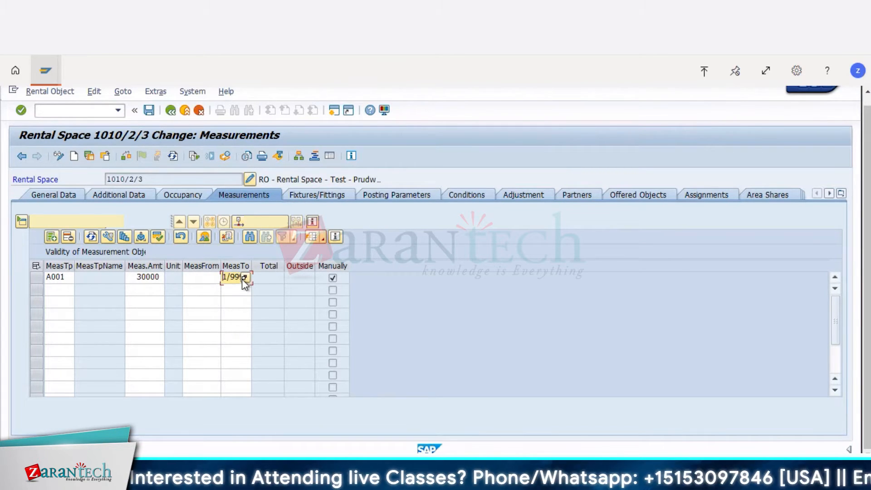
{"action": "key", "text": "Delete"}
{"action": "key", "text": "Delete"}
{"action": "key", "text": "Delete"}
{"action": "key", "text": "Delete"}
{"action": "key", "text": "Delete"}
{"action": "key", "text": "Delete"}
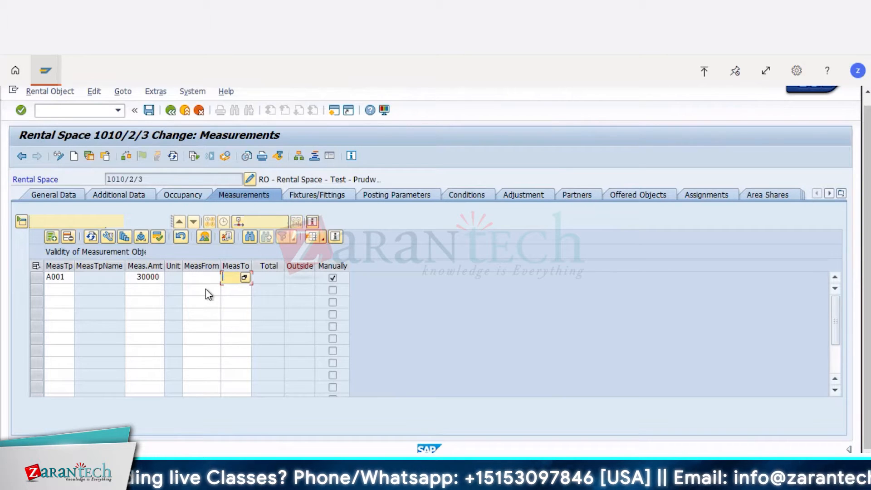
{"action": "key", "text": "Return"}
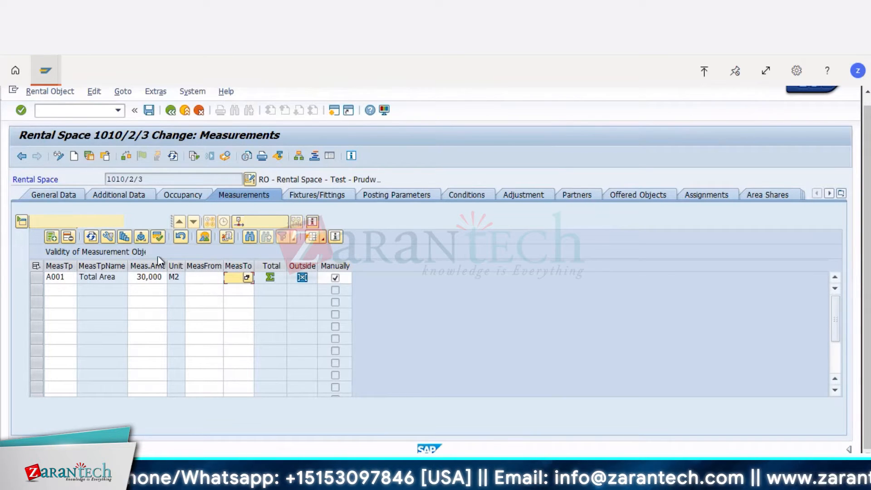
{"action": "left_click", "coordinate": [149, 115]}
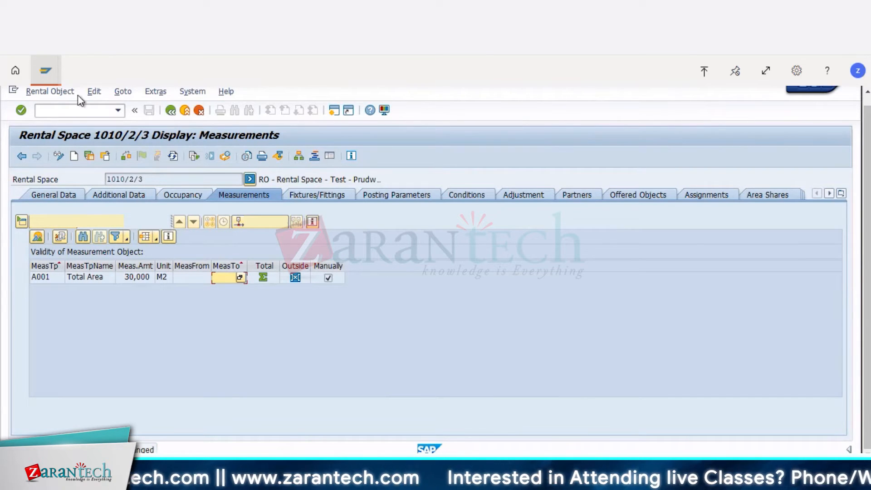
Step: Switch back to pooled space 2 and open its measurements for editing
{"action": "left_click", "coordinate": [46, 72]}
{"action": "left_click", "coordinate": [66, 123]}
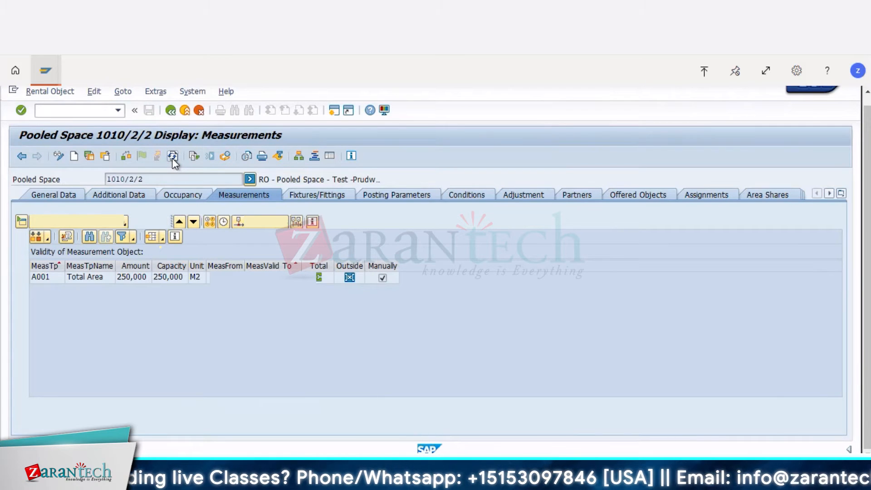
{"action": "left_click", "coordinate": [62, 157]}
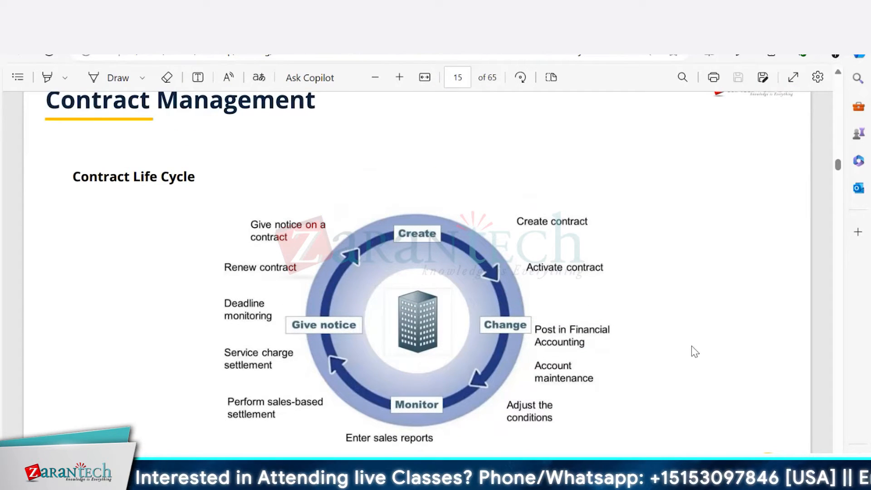
{"action": "scroll", "coordinate": [692, 345], "scroll_direction": "up", "scroll_amount": 1}
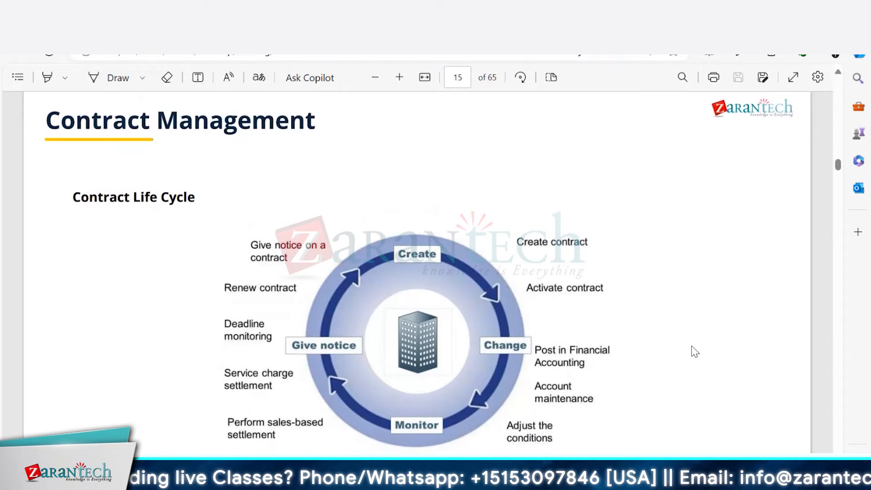